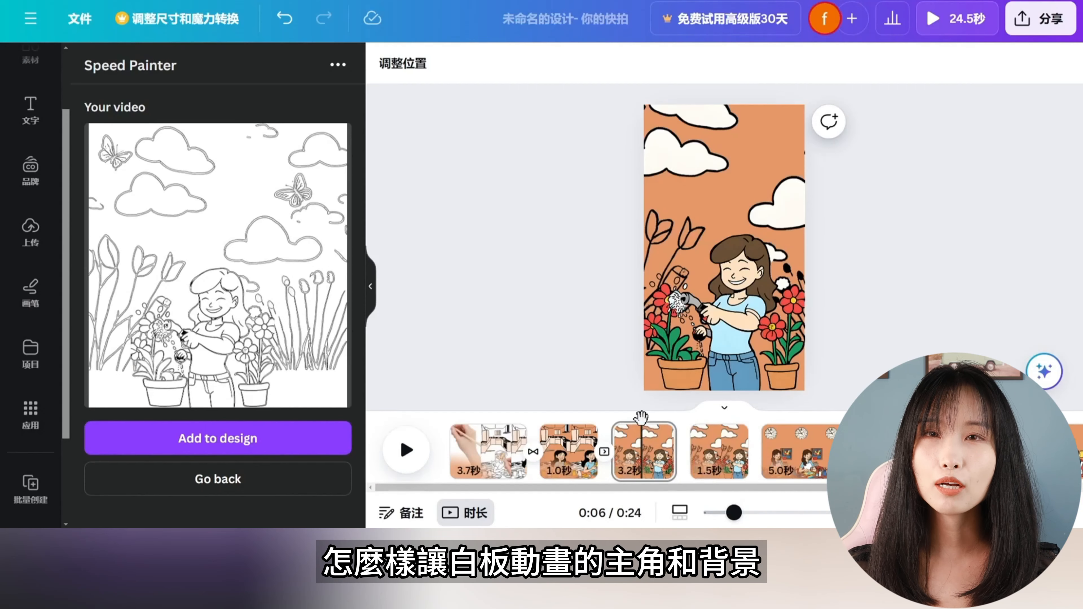
# Add the generated Speed Painter sketch video to the design and select it on the canvas.
pyautogui.click(278, 443)
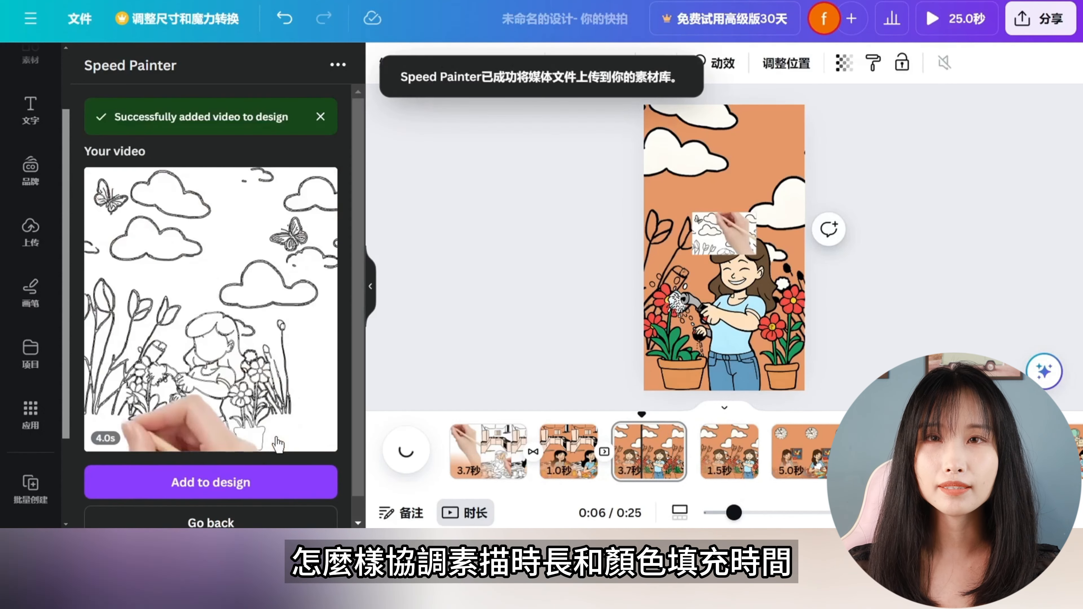
pyautogui.click(714, 245)
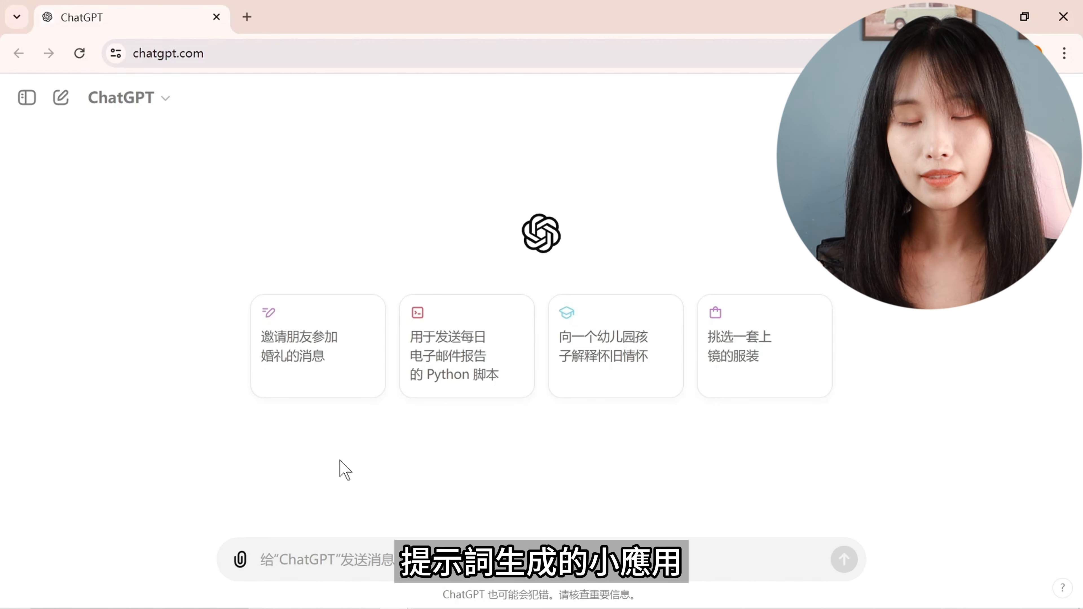
# In ChatGPT, search the GPT store for "consistent character" and start a chat with Consistent Character GPT Fast & High Quality.
pyautogui.click(29, 99)
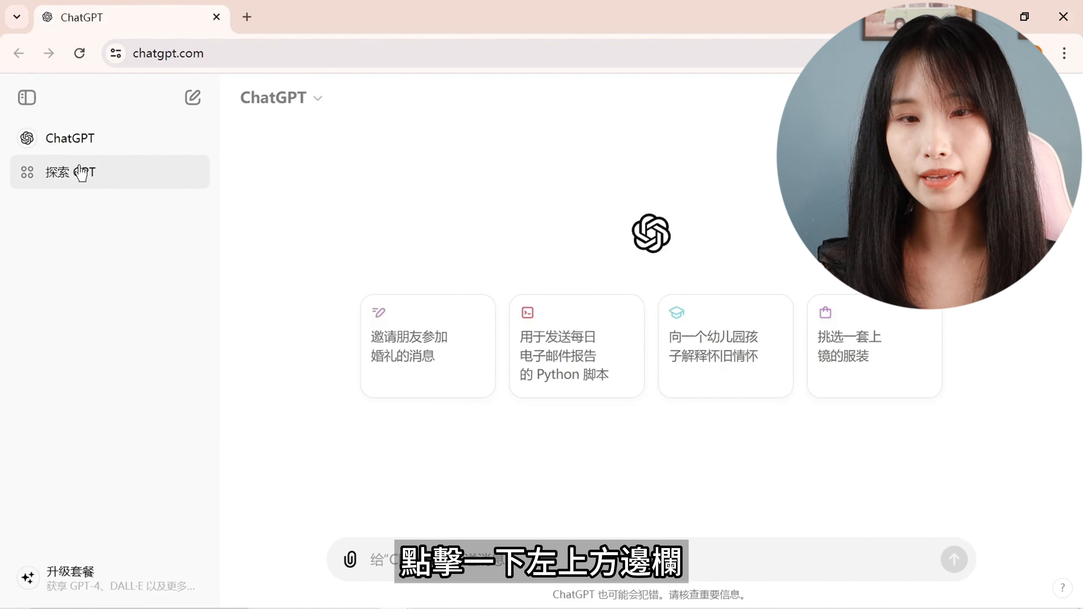
pyautogui.click(125, 183)
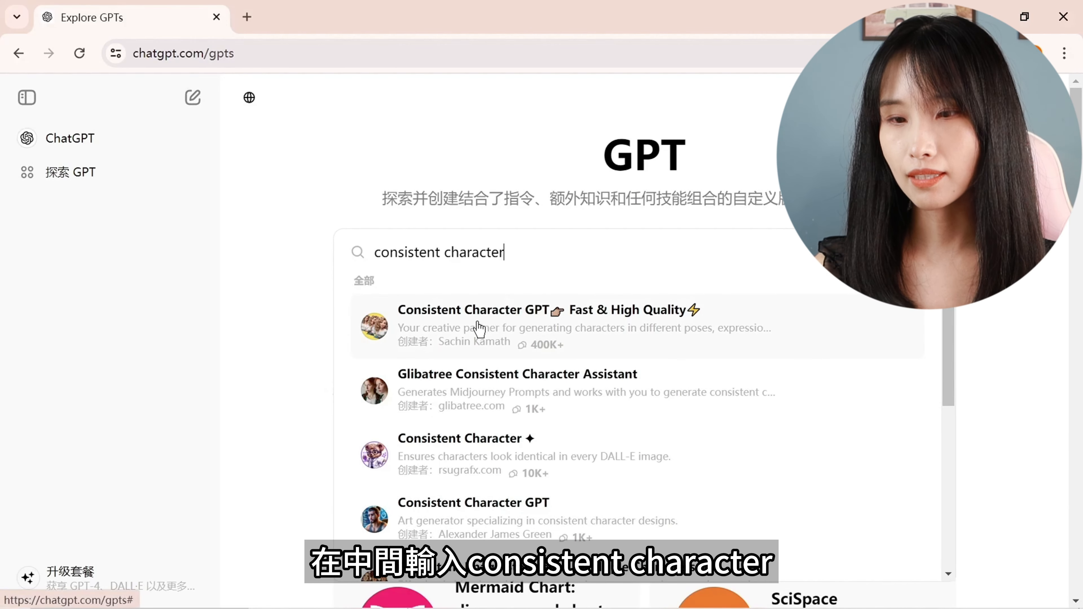
pyautogui.click(626, 335)
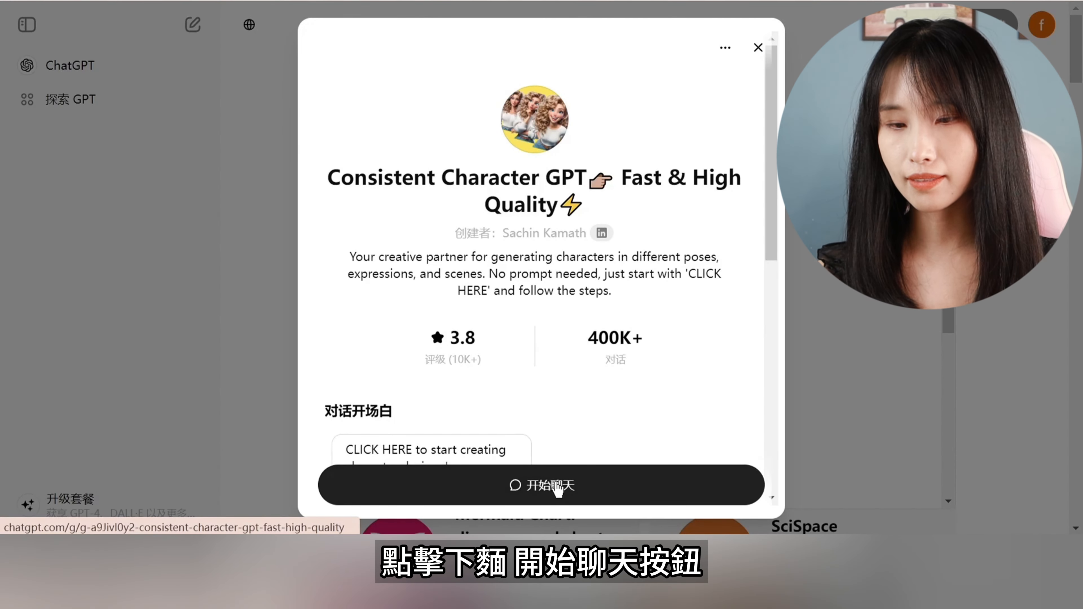
pyautogui.click(576, 488)
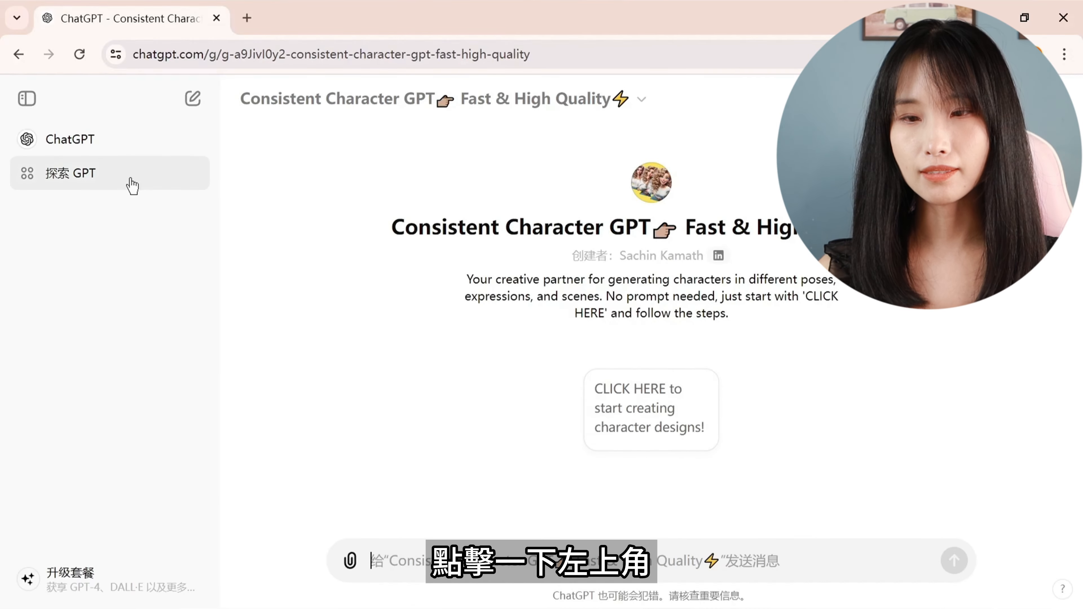
# Hide the sidebar and request a 100-character whiteboard animation story about 小琳's happy weekend at home, with 5 scene and action prompts.
pyautogui.click(37, 105)
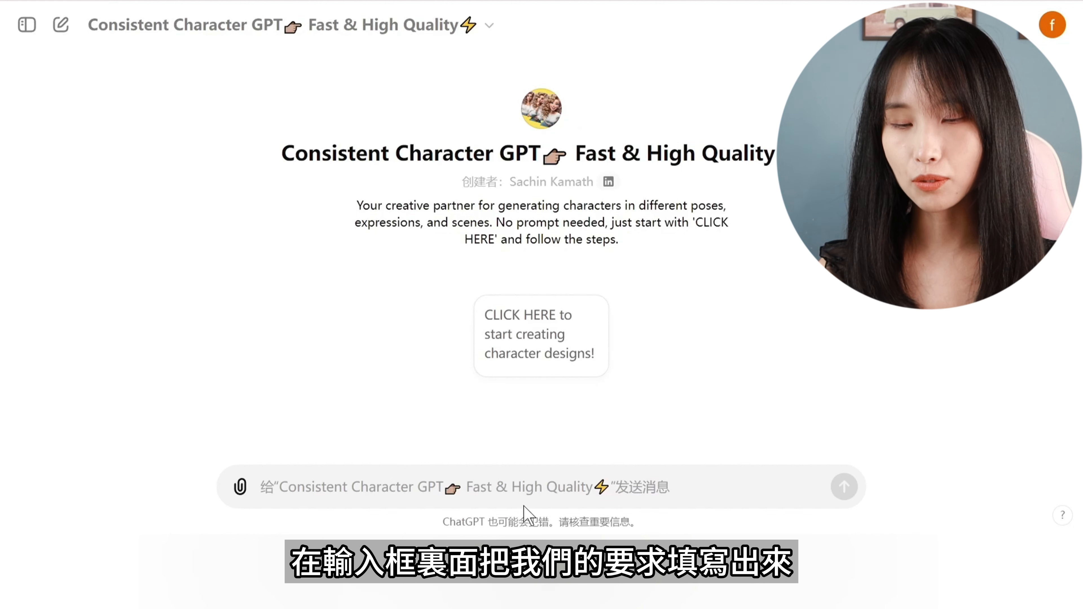
pyautogui.write('帮我创建一个100字的白板动画故事，故事主角的名字是小琳，故事内容是小琳在家度过愉快的周末，再根据故事内容提供5个场景和动作的提示词')
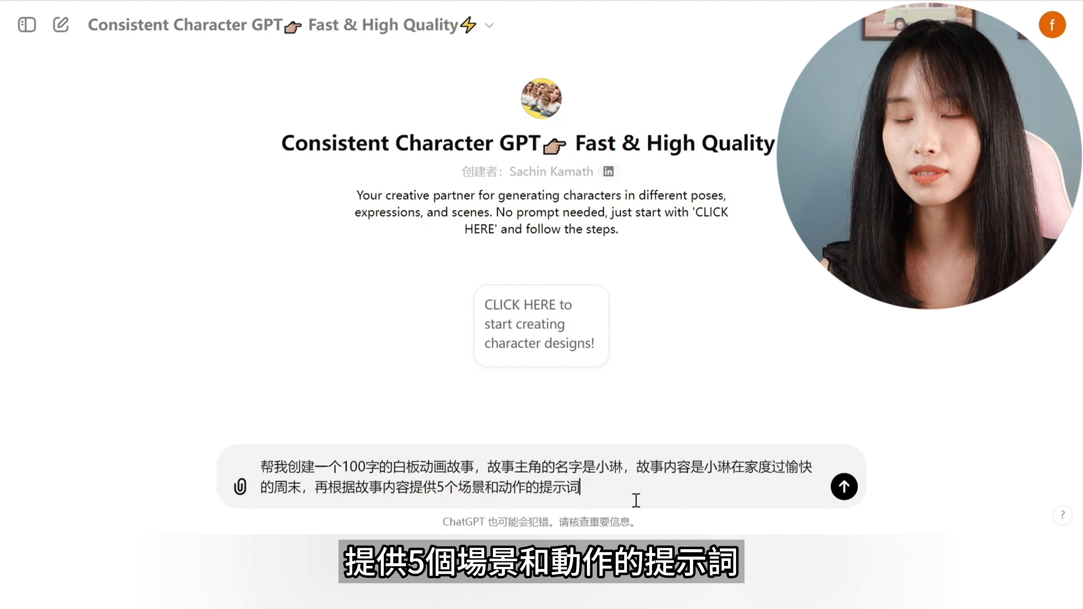
pyautogui.click(846, 487)
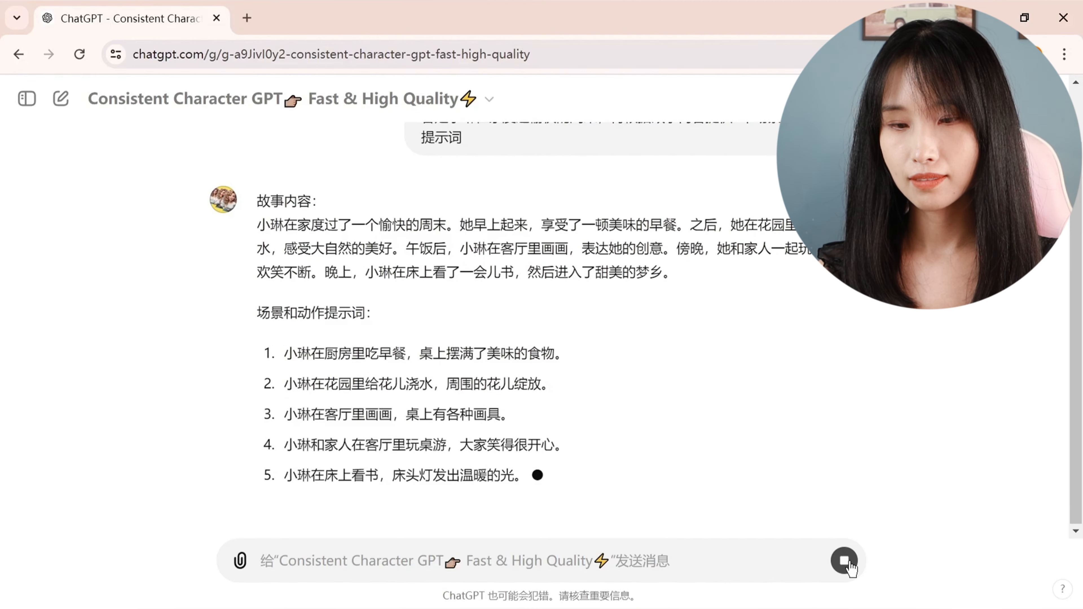
# Ask for 小琳's appearance and clothing description (age 25, brown hair), and for her look and clothing to be added to all 5 scenes.
pyautogui.write('请提供小琳')
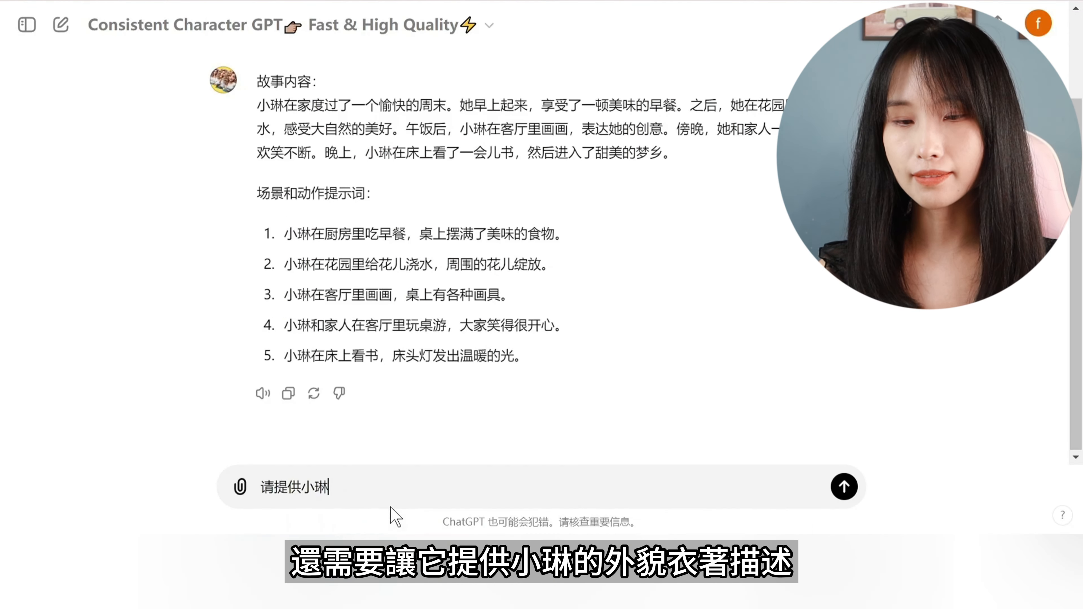
pyautogui.write('的外貌衣着描述')
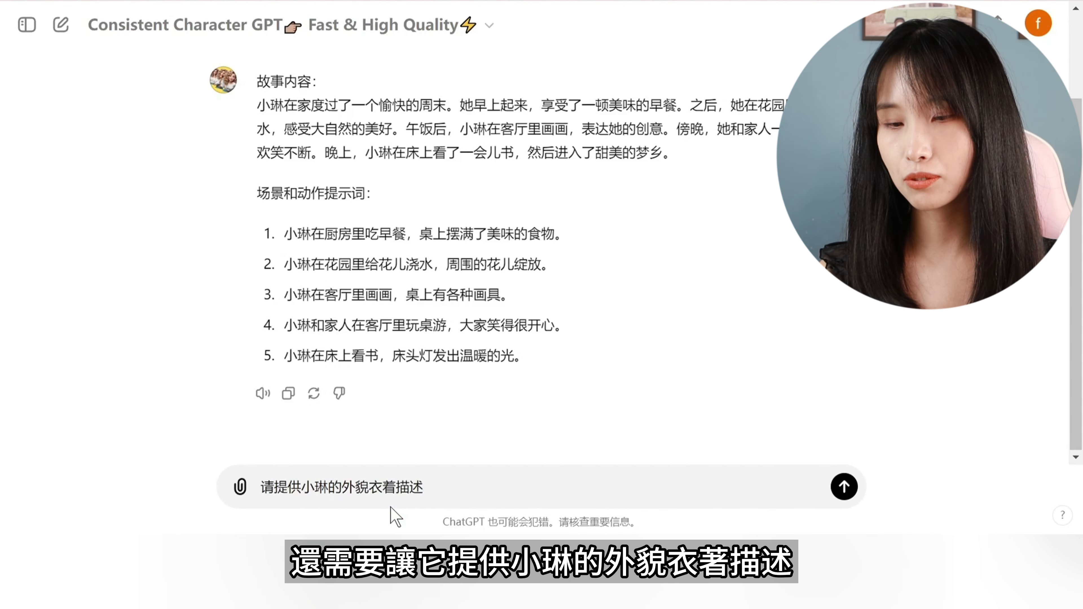
pyautogui.write('，')
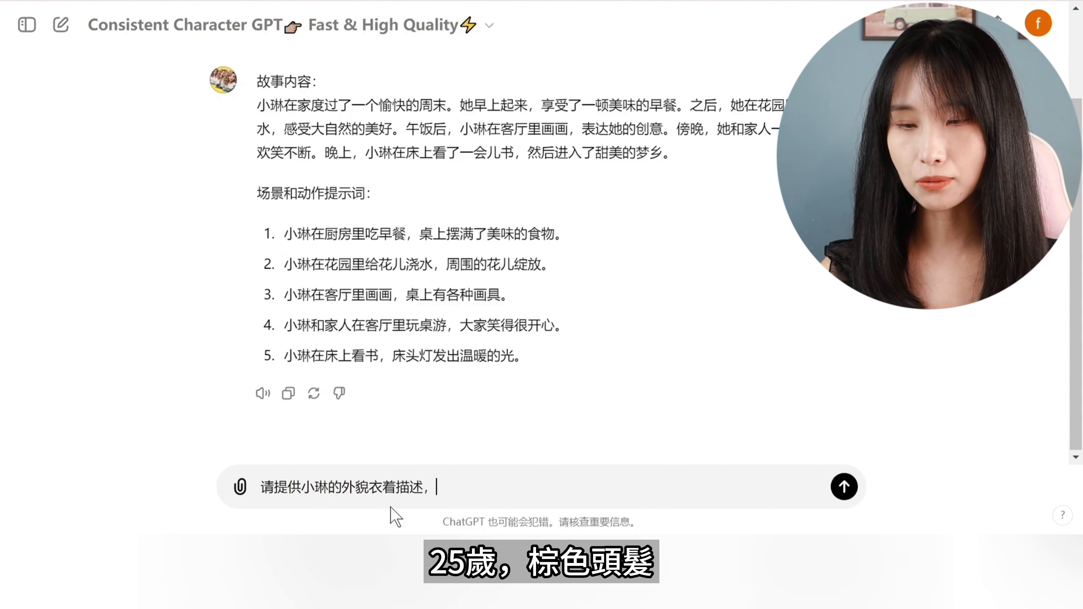
pyautogui.write('25岁，棕色头发')
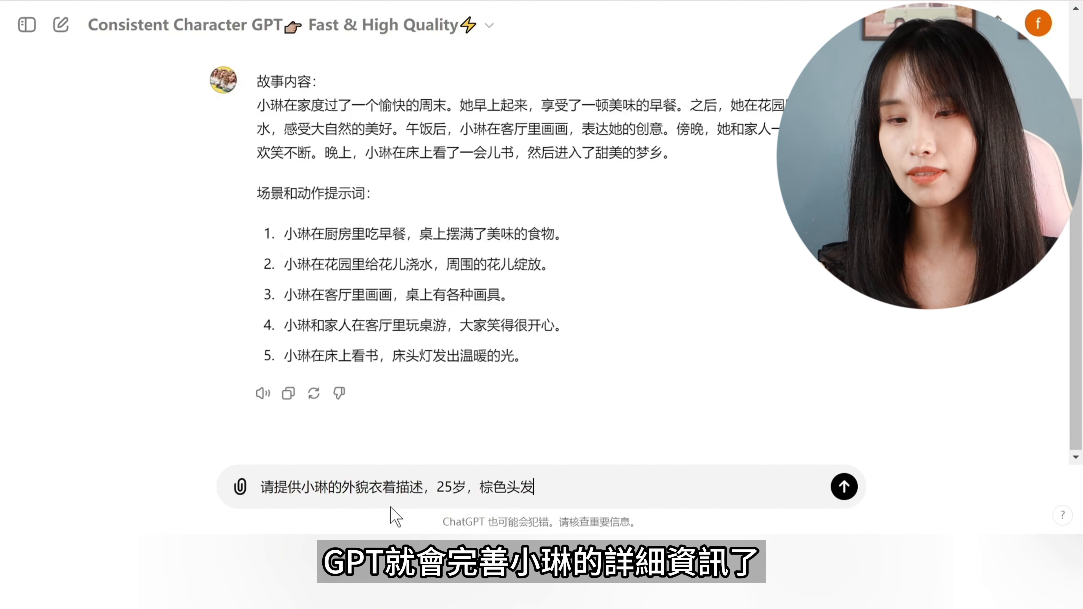
pyautogui.click(844, 488)
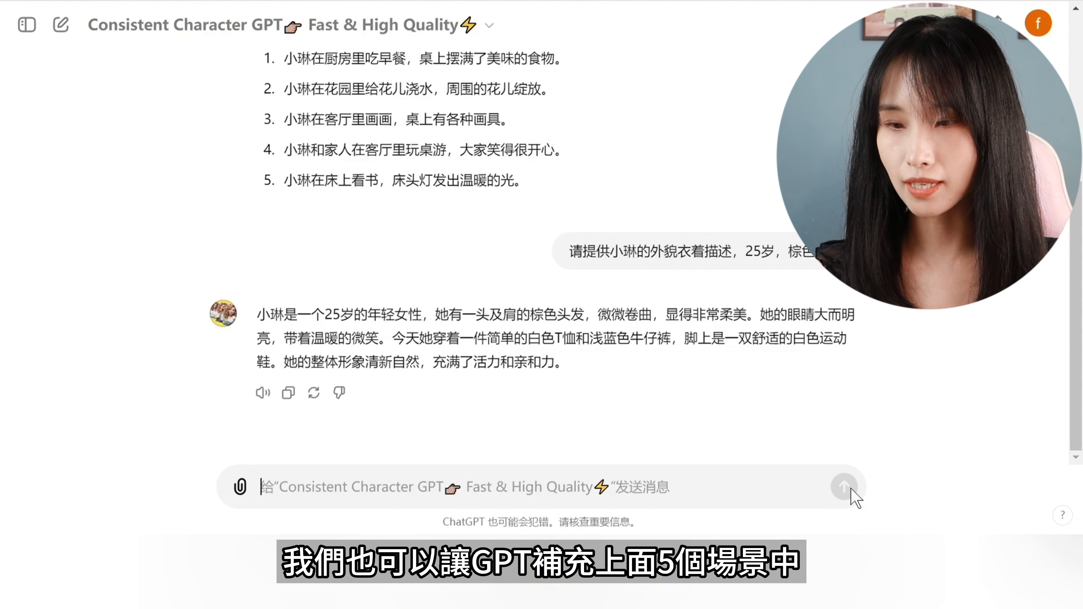
pyautogui.write('请补充以上5个场景中，小琳的衣着外貌描述')
pyautogui.press('Return')
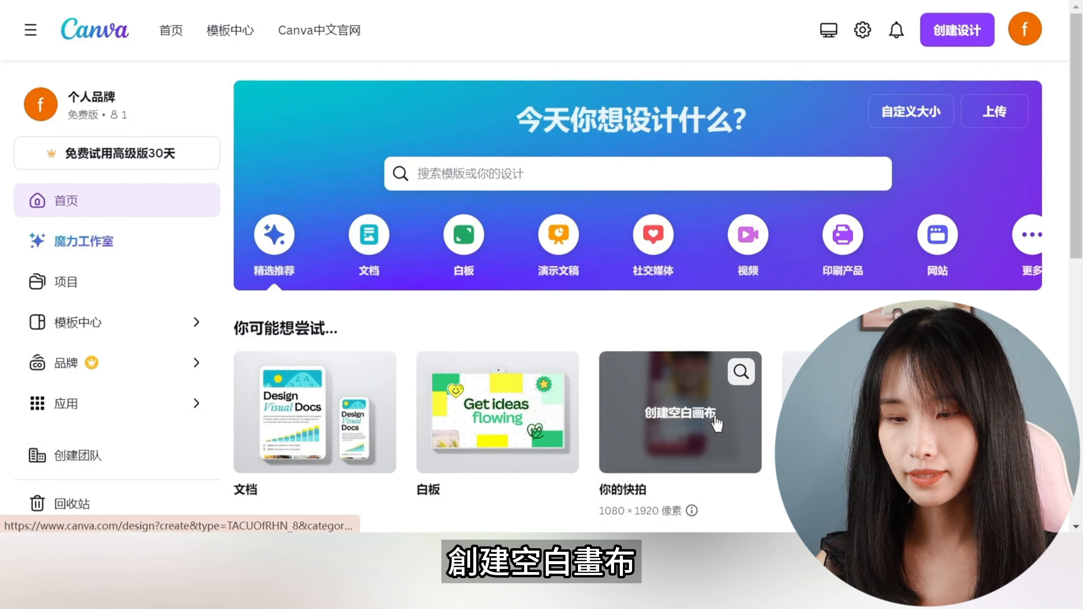
# In Canva, create a blank 你的快拍 design, search the apps for 魔力素材生成器 and open that app.
pyautogui.click(719, 426)
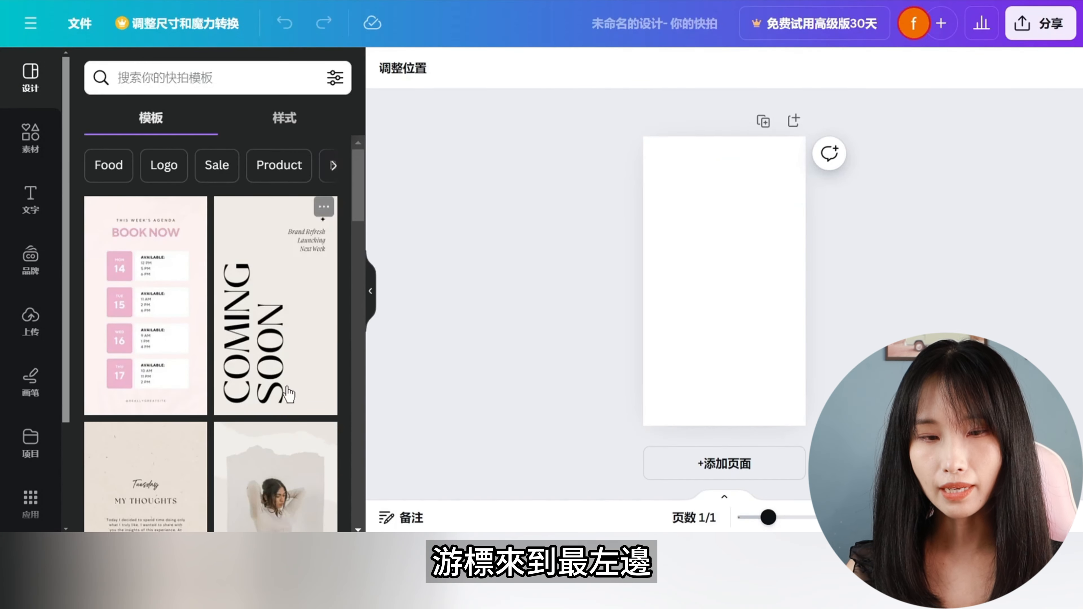
pyautogui.scroll(-3, 67, 403)
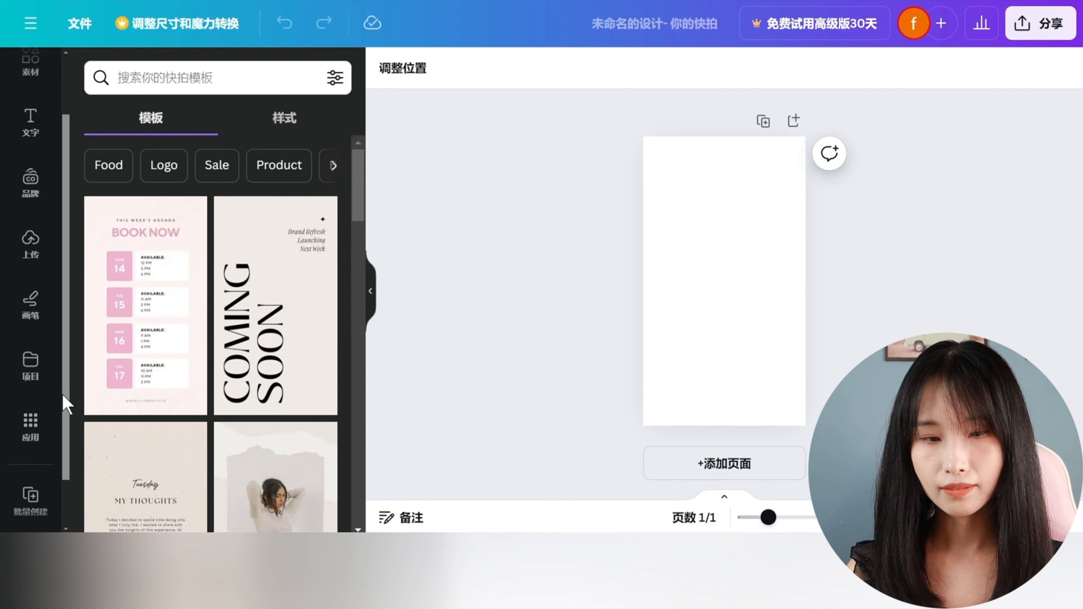
pyautogui.click(33, 441)
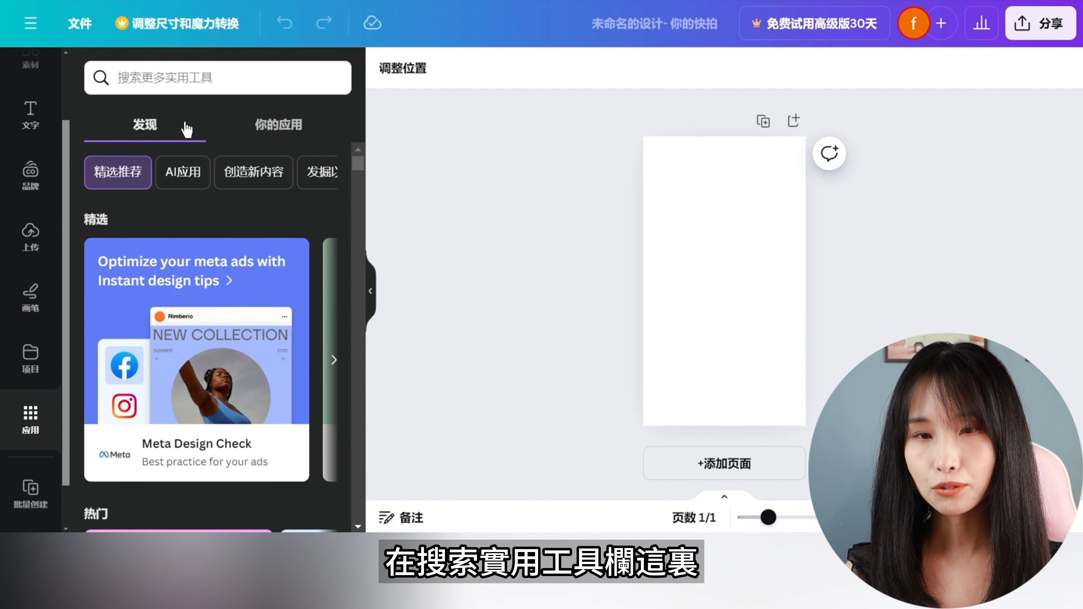
pyautogui.click(231, 82)
pyautogui.write('魔力素材生成器')
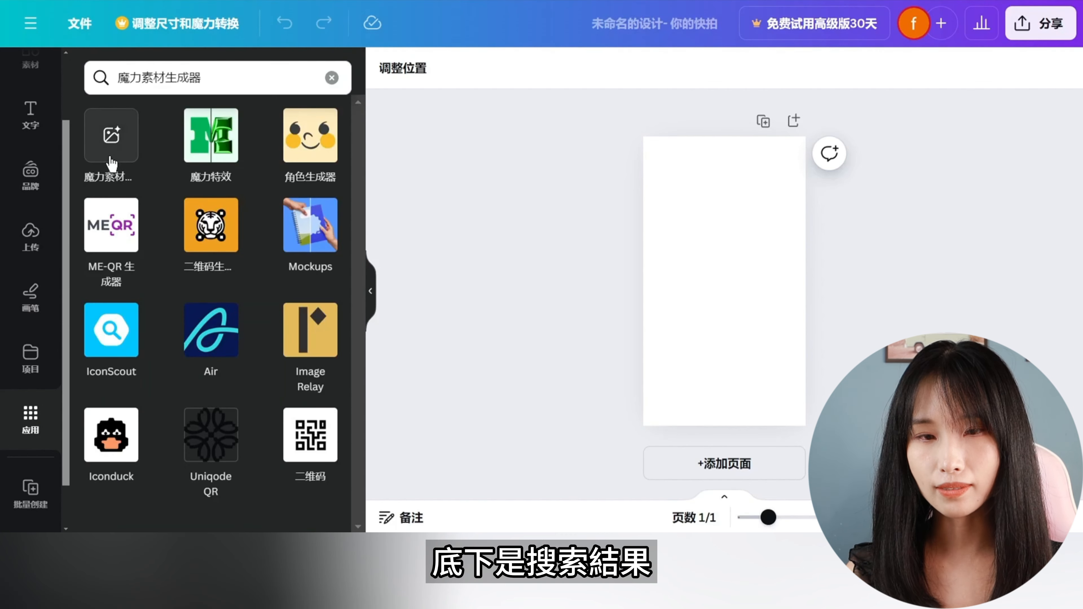
pyautogui.click(125, 152)
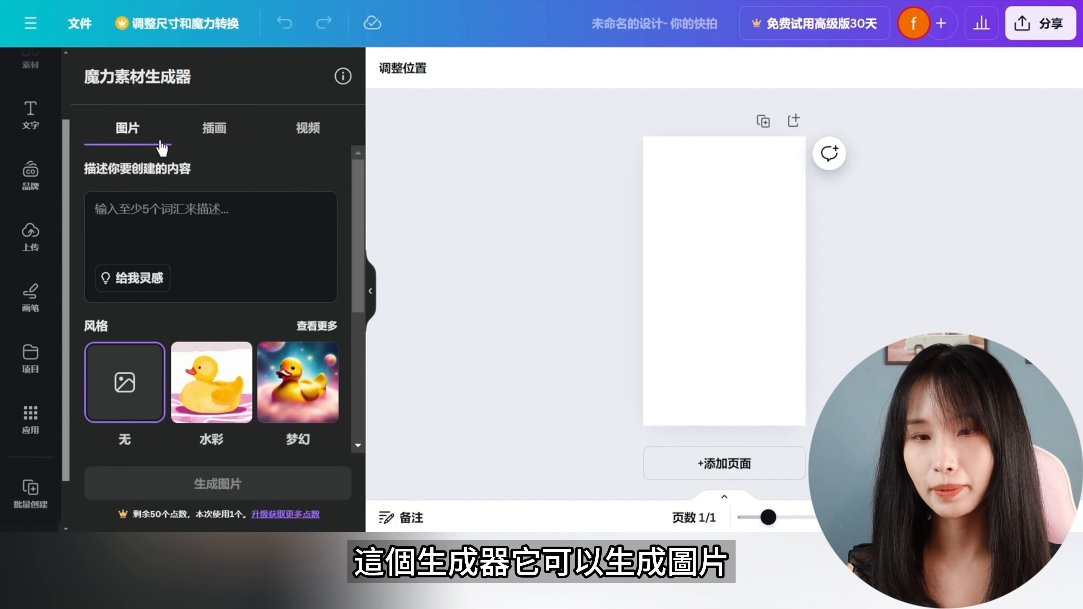
# Switch the generator to 插画 mode and paste the scene 1 prompt from the WPS document as its description.
pyautogui.click(220, 144)
pyautogui.click(309, 139)
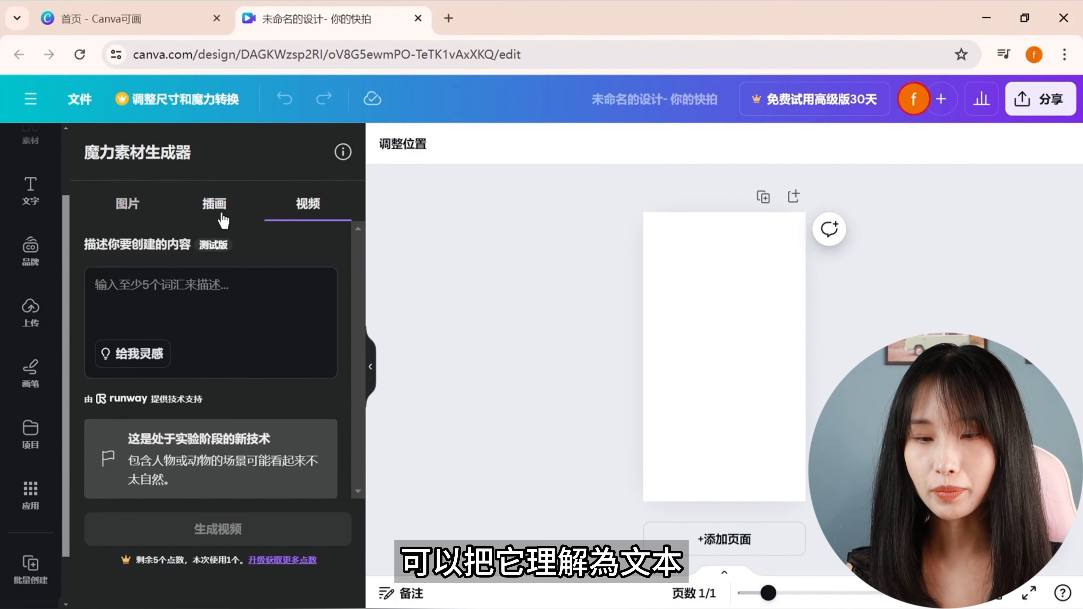
pyautogui.click(221, 220)
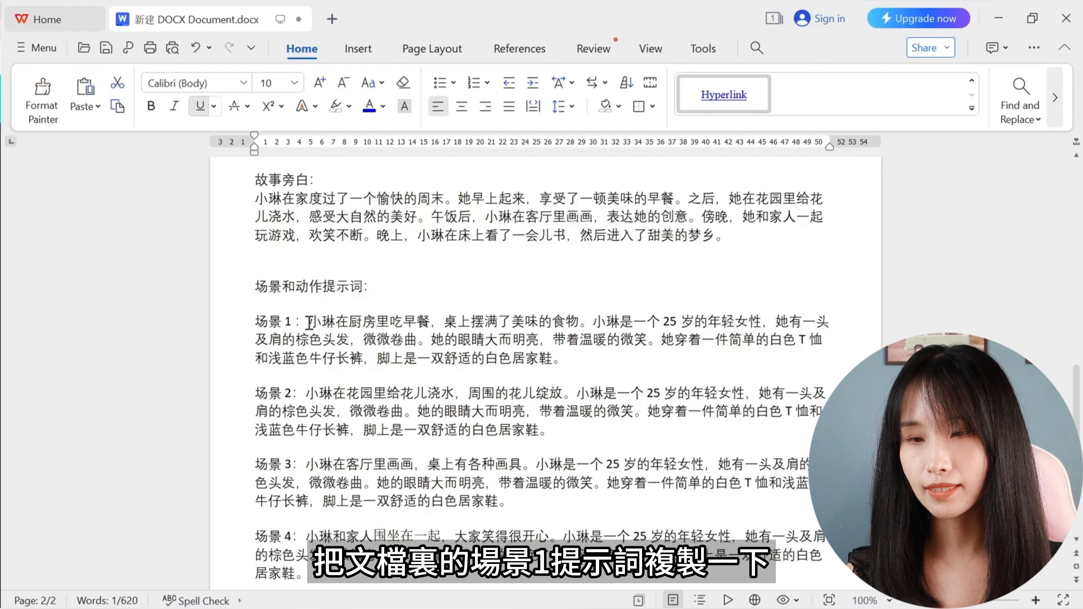
pyautogui.moveTo(309, 323); pyautogui.dragTo(545, 360)
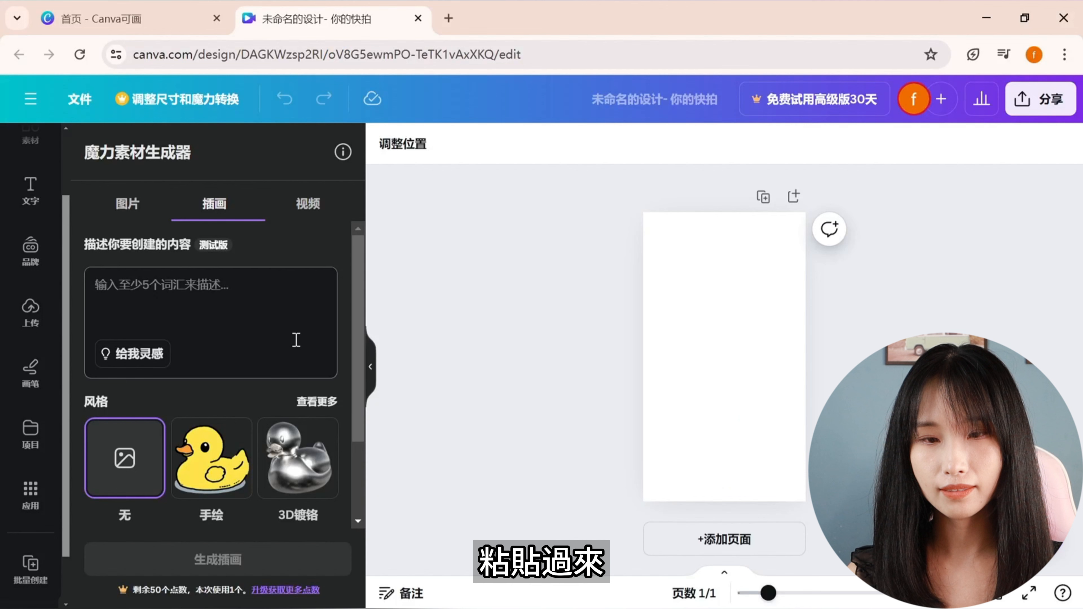
pyautogui.click(296, 340)
pyautogui.hotkey('ctrl', 'v')
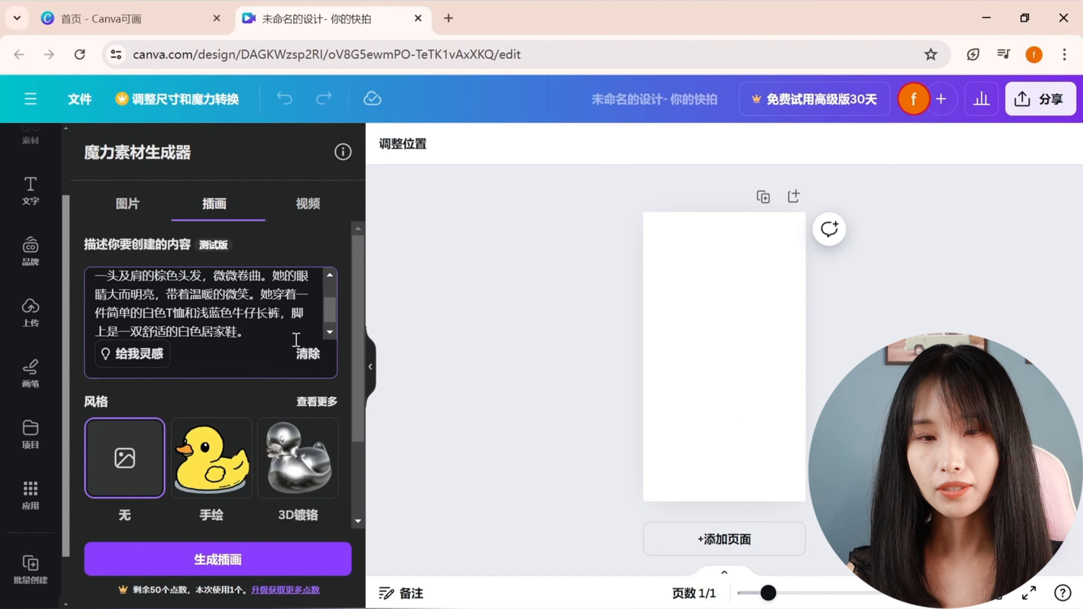
pyautogui.moveTo(328, 312); pyautogui.dragTo(333, 283)
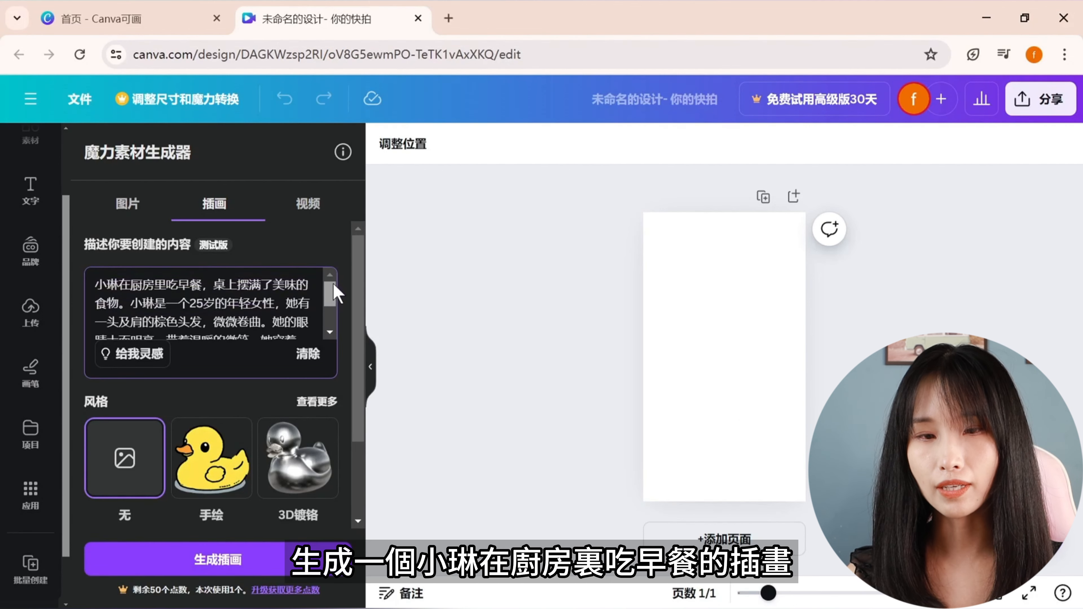
# Choose the 手绘 style for the scene 1 prompt and generate the illustrations.
pyautogui.click(320, 402)
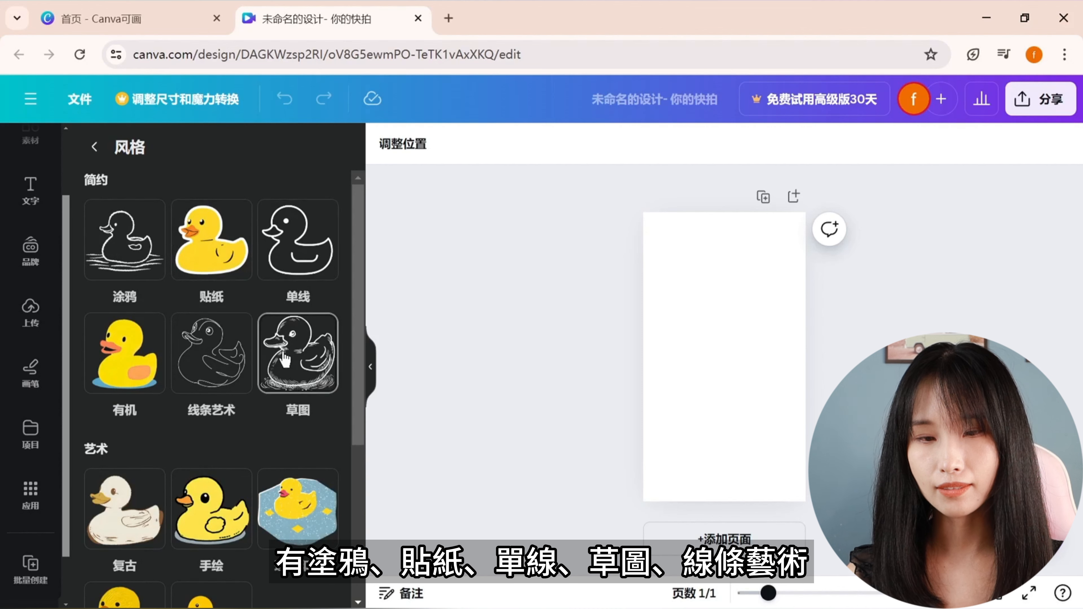
pyautogui.scroll(-2, 261, 425)
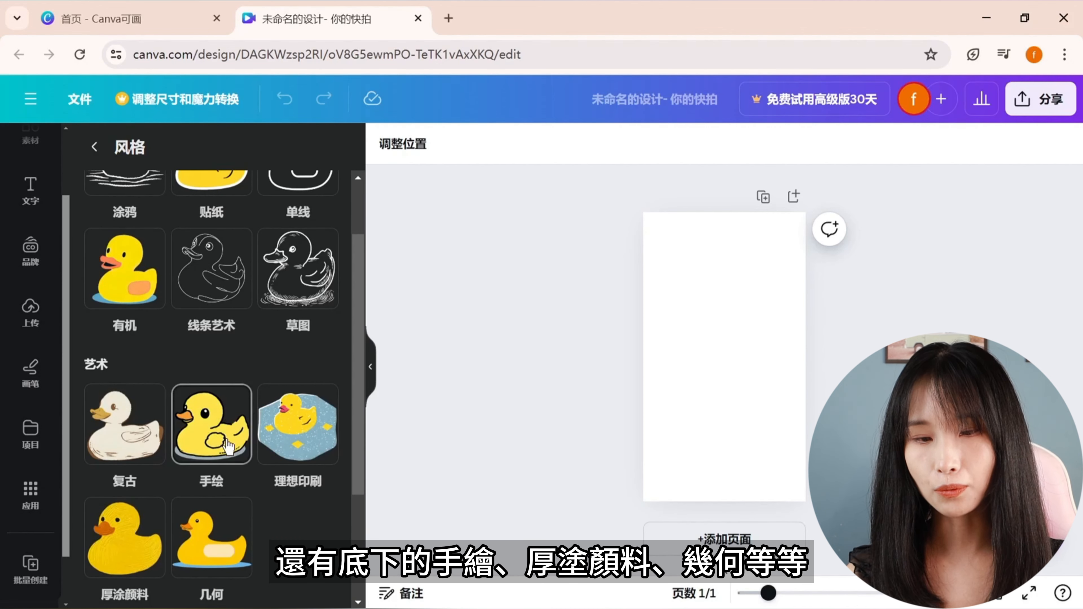
pyautogui.scroll(-4, 228, 446)
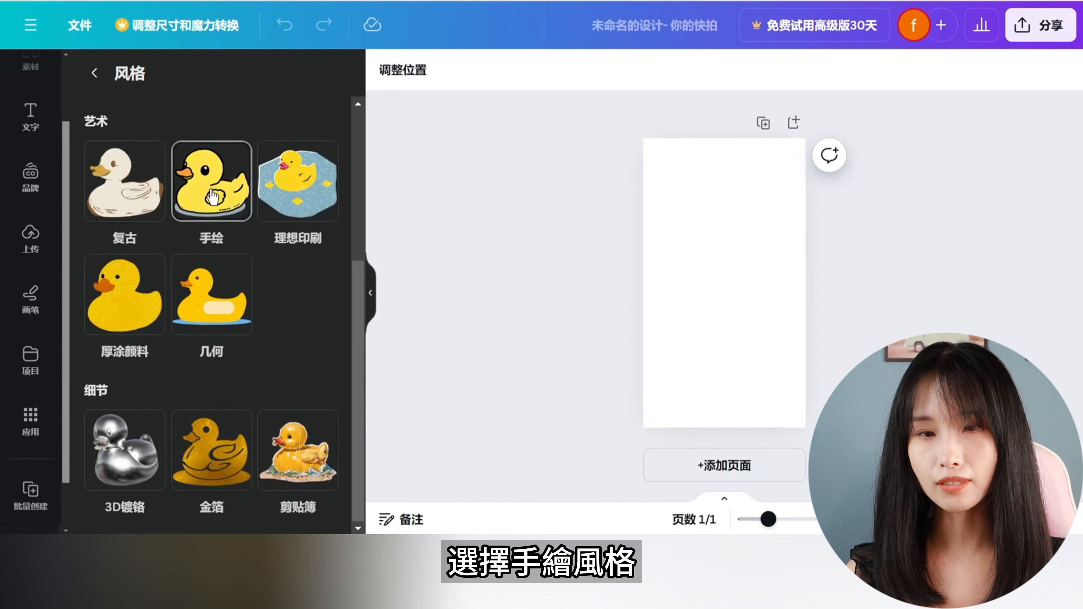
pyautogui.click(213, 196)
pyautogui.scroll(-1, 358, 337)
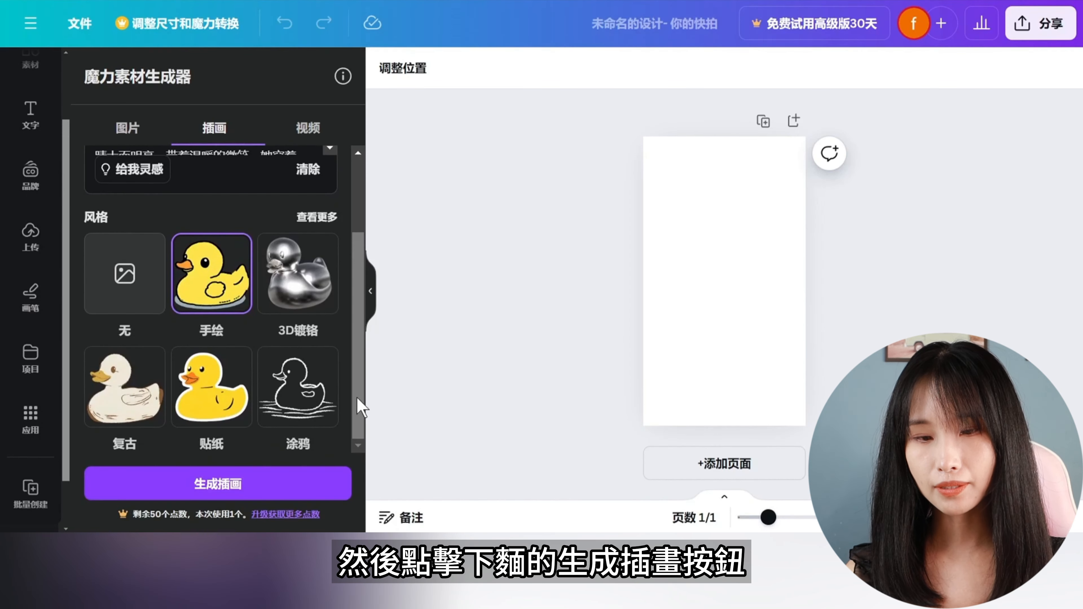
pyautogui.click(255, 493)
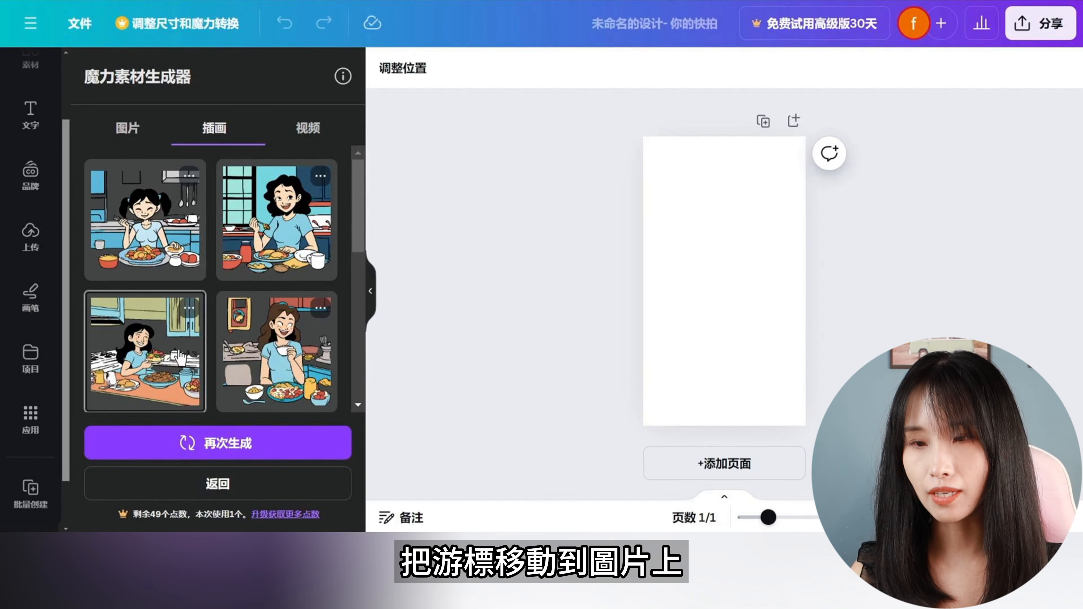
# Place the illustration of the black-haired girl at the orange kitchen table on the page and enlarge it to full page width.
pyautogui.moveTo(179, 356); pyautogui.dragTo(738, 272)
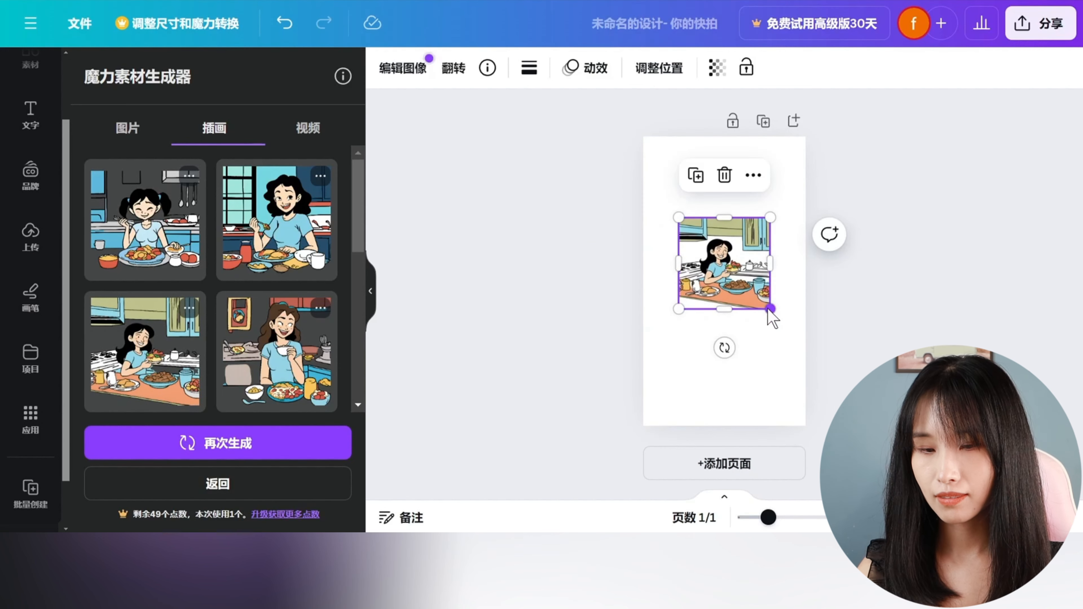
pyautogui.moveTo(768, 310); pyautogui.dragTo(806, 344)
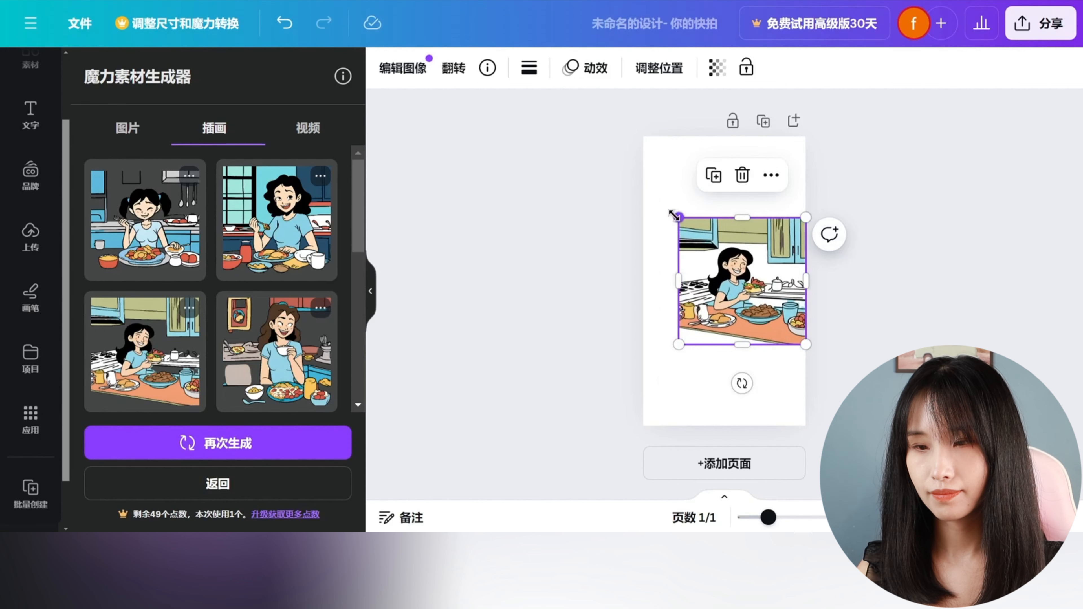
pyautogui.moveTo(678, 217); pyautogui.dragTo(643, 182)
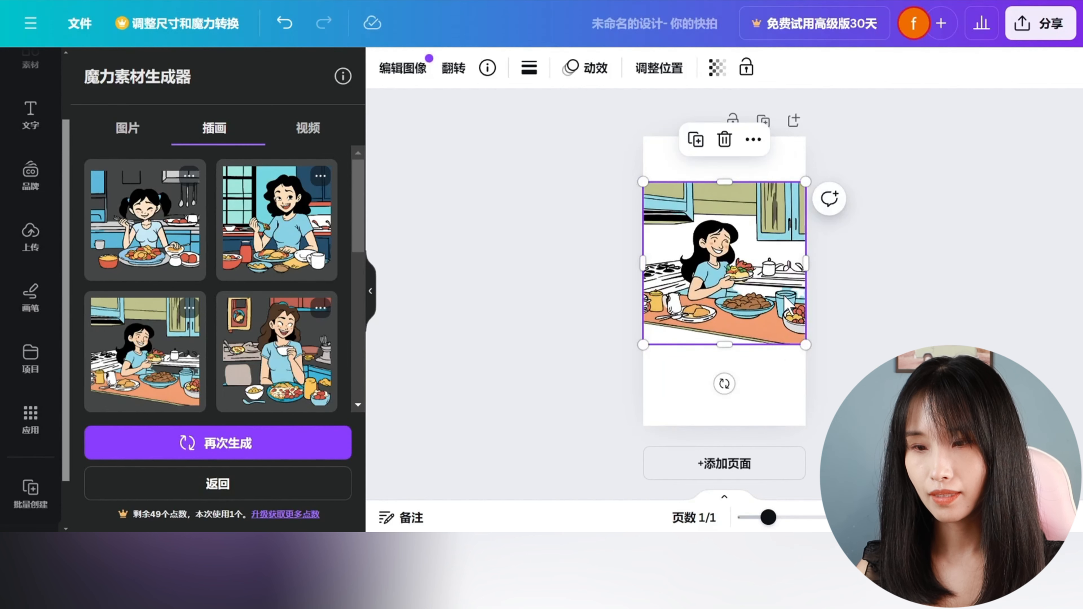
pyautogui.click(778, 378)
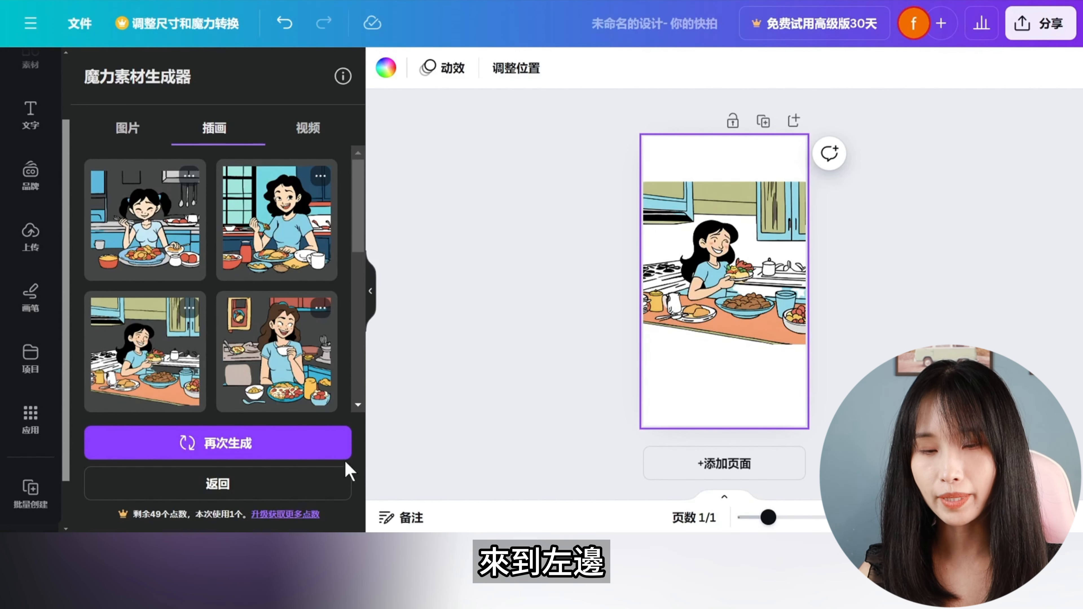
# Generate illustrations in the 手绘 style from the scene 1 prompt trimmed to 厨房桌上摆满了美味的食物。.
pyautogui.click(249, 487)
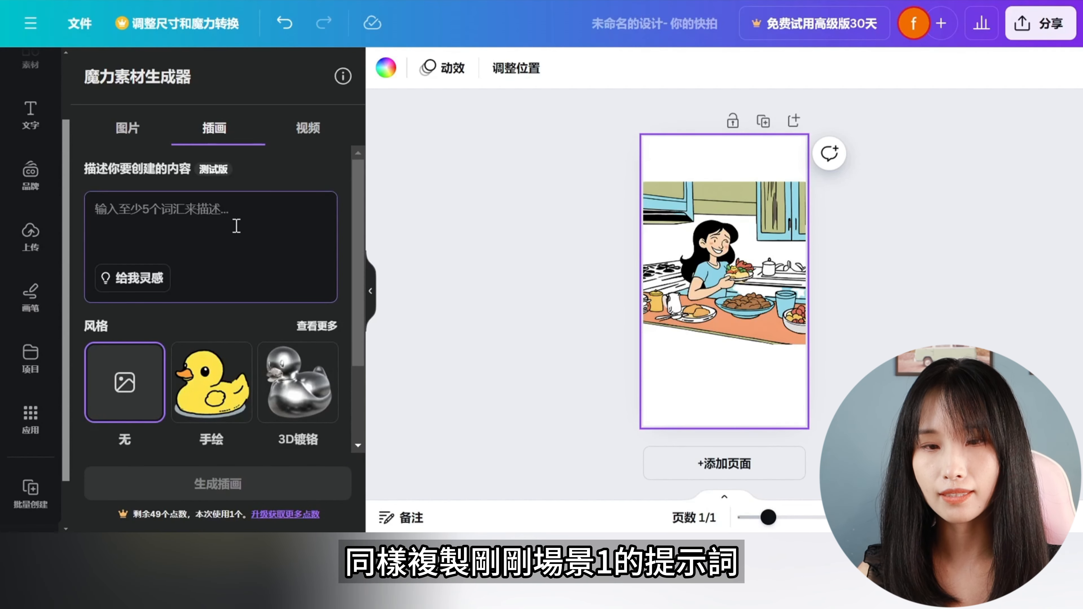
pyautogui.hotkey('ctrl', 'v')
pyautogui.scroll(3, 254, 209)
pyautogui.moveTo(248, 209); pyautogui.dragTo(271, 263)
pyautogui.press('BackSpace')
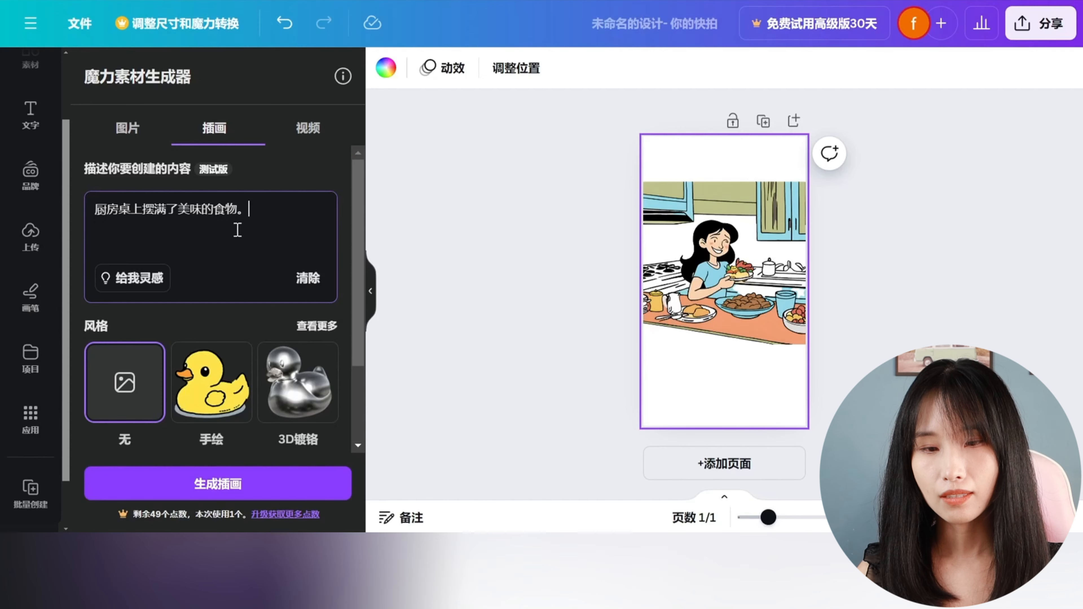
pyautogui.click(217, 384)
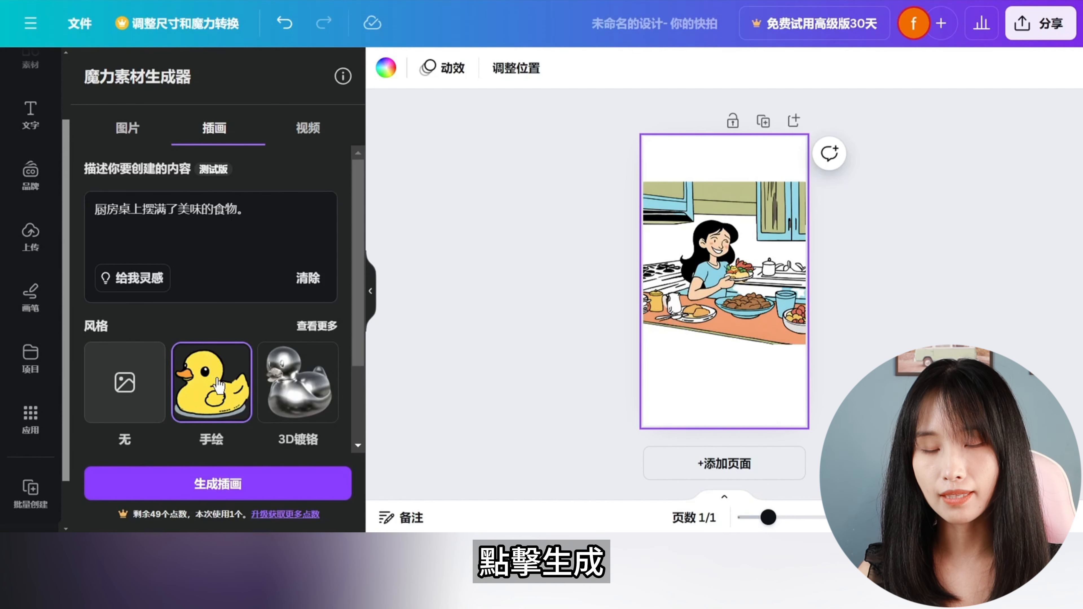
pyautogui.click(214, 484)
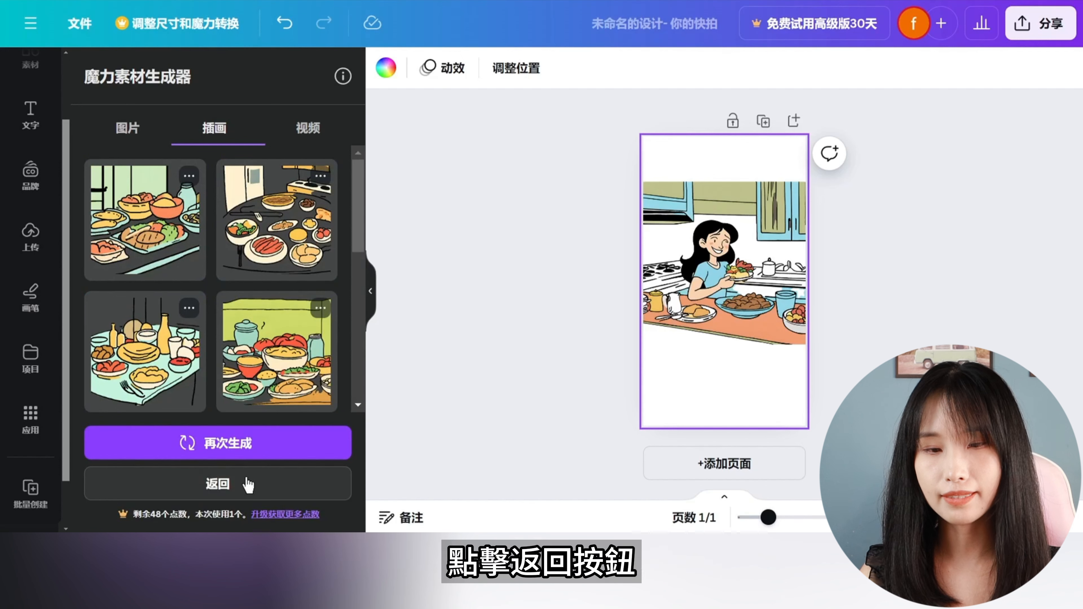
# Generate new background illustrations with the description 厨房 in the 手绘 style.
pyautogui.click(247, 484)
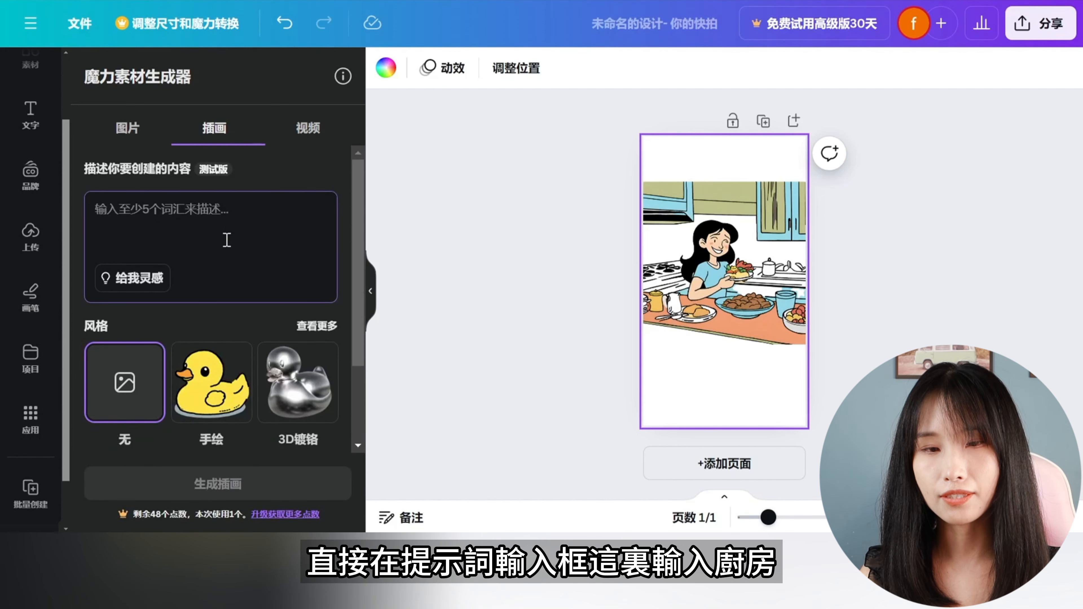
pyautogui.write('厨房')
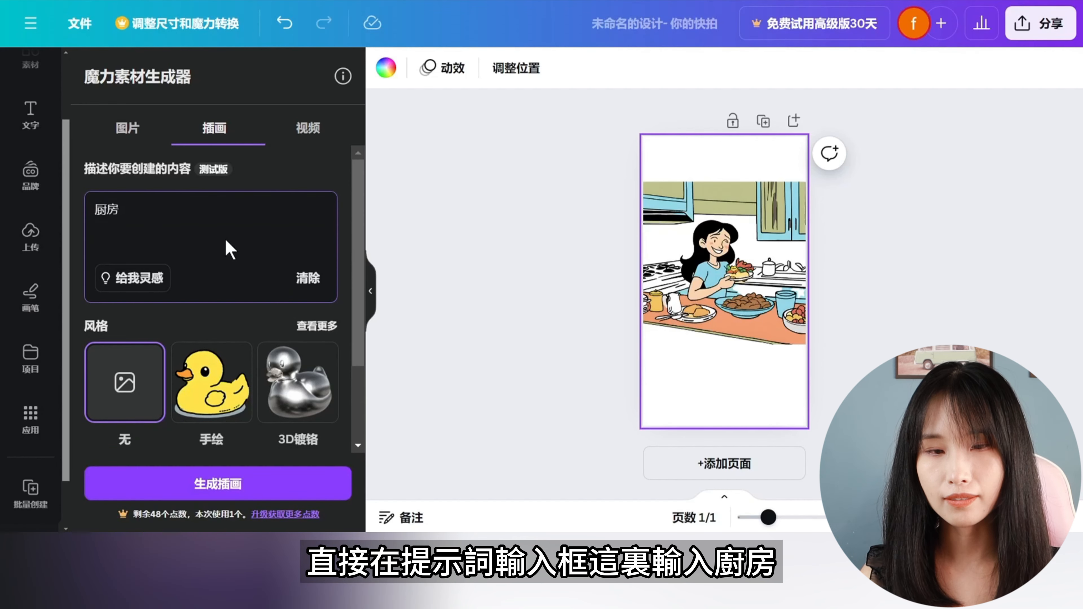
pyautogui.click(217, 382)
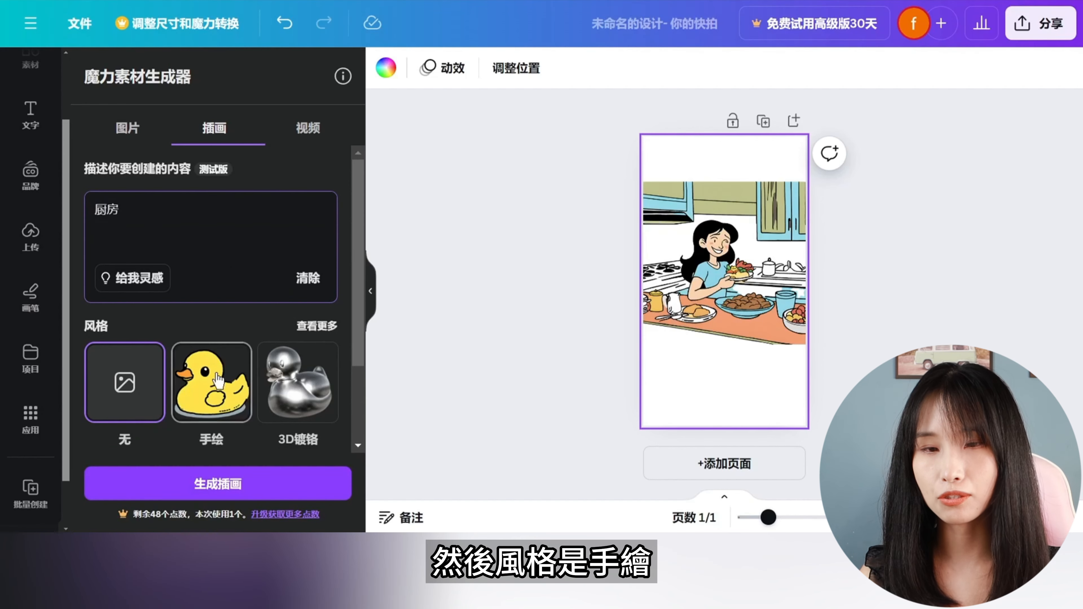
pyautogui.click(217, 473)
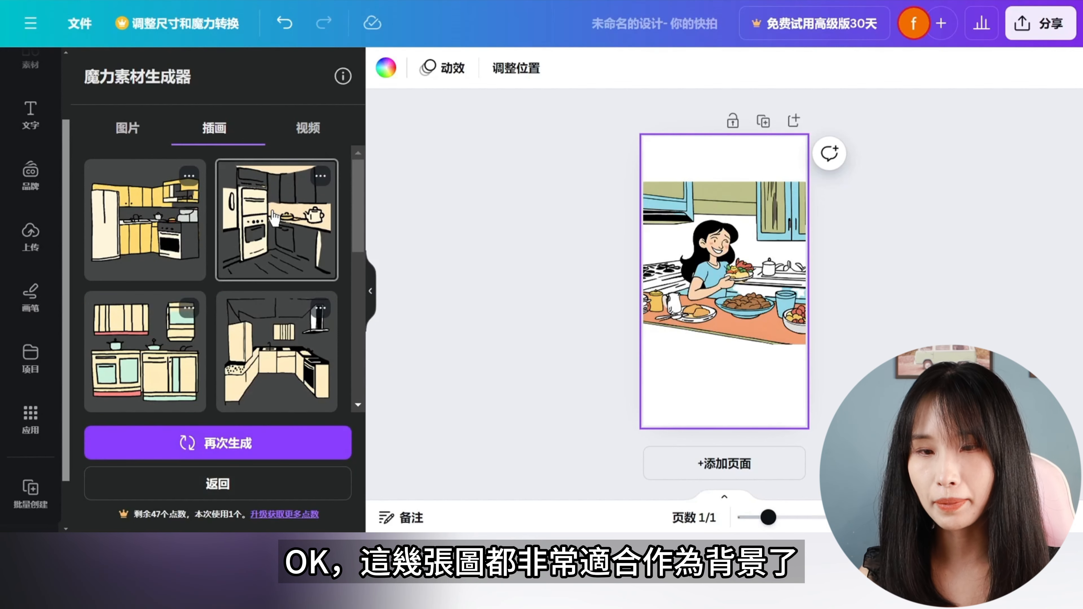
# Place the second kitchen illustration enlarged across the upper part of the page and move the girl illustration down to the page's bottom edge.
pyautogui.moveTo(274, 219); pyautogui.dragTo(679, 178)
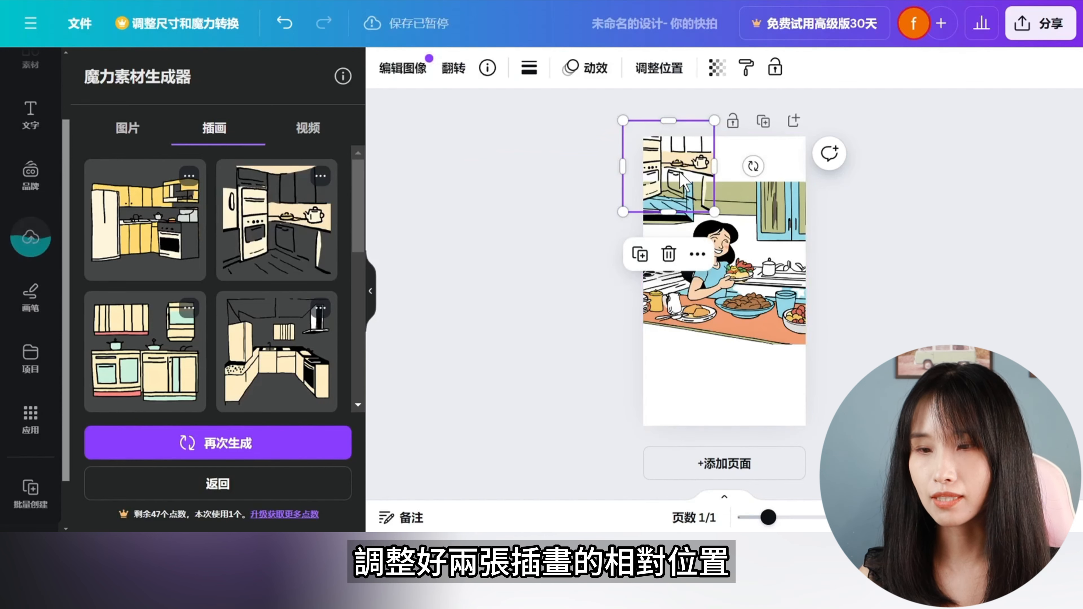
pyautogui.moveTo(714, 211); pyautogui.dragTo(784, 280)
pyautogui.moveTo(729, 226); pyautogui.dragTo(749, 242)
pyautogui.click(777, 325)
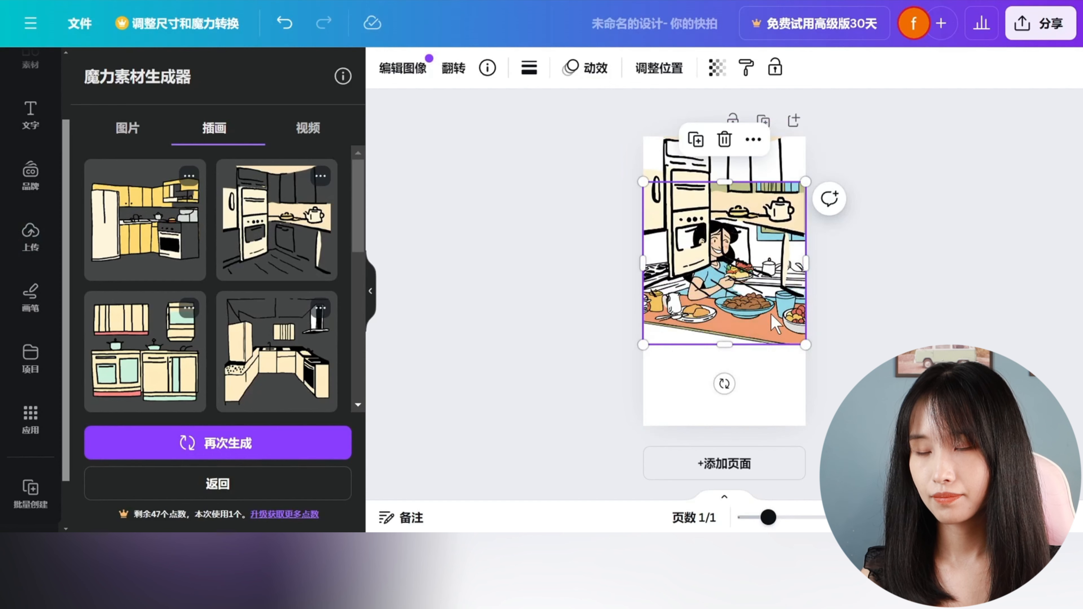
pyautogui.moveTo(762, 311); pyautogui.dragTo(763, 394)
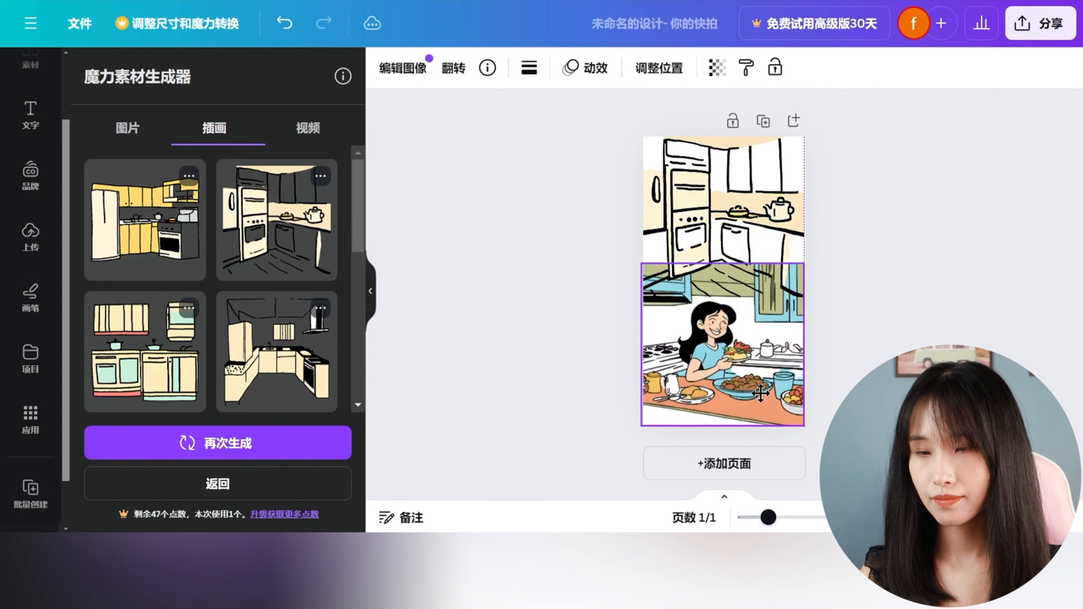
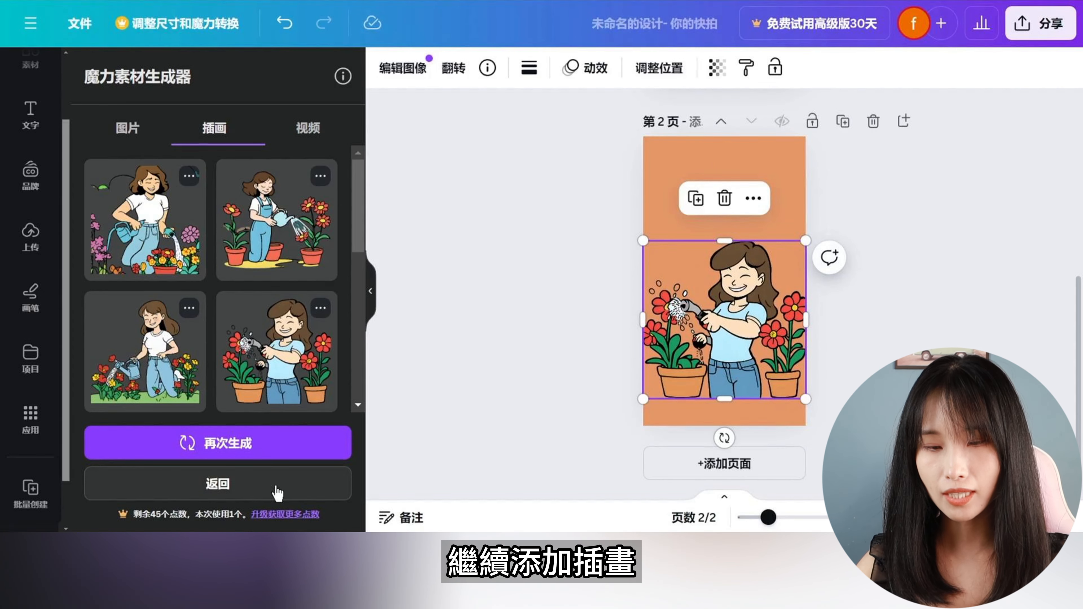
# Generate background illustrations for page 2 with the description 花园，蓝天白云，蝴蝶 in the 手绘 style.
pyautogui.click(277, 493)
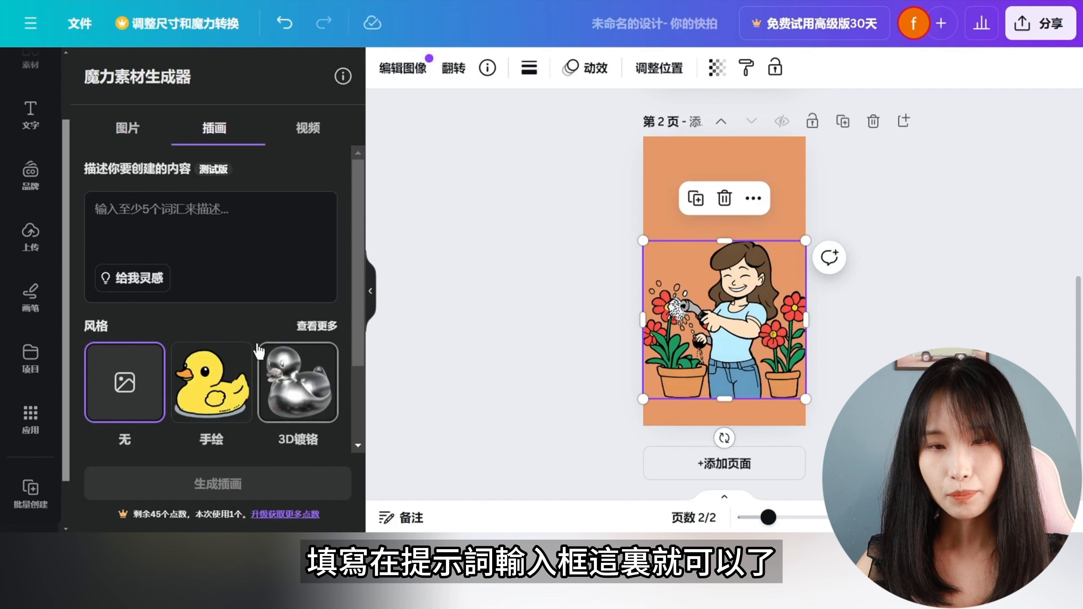
pyautogui.click(245, 256)
pyautogui.write('花园')
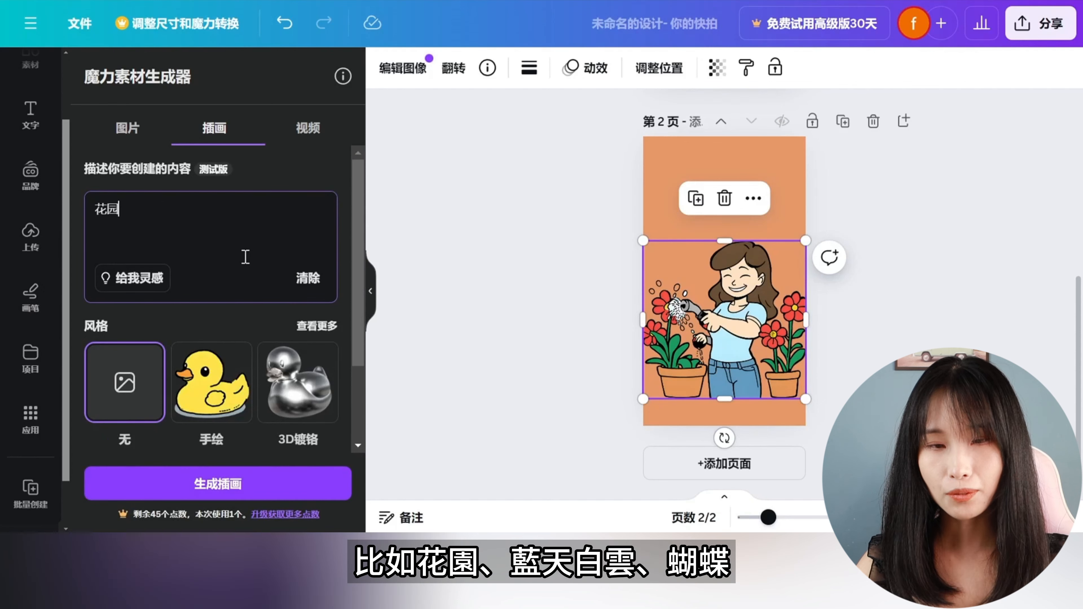
pyautogui.write('，蓝天白云，')
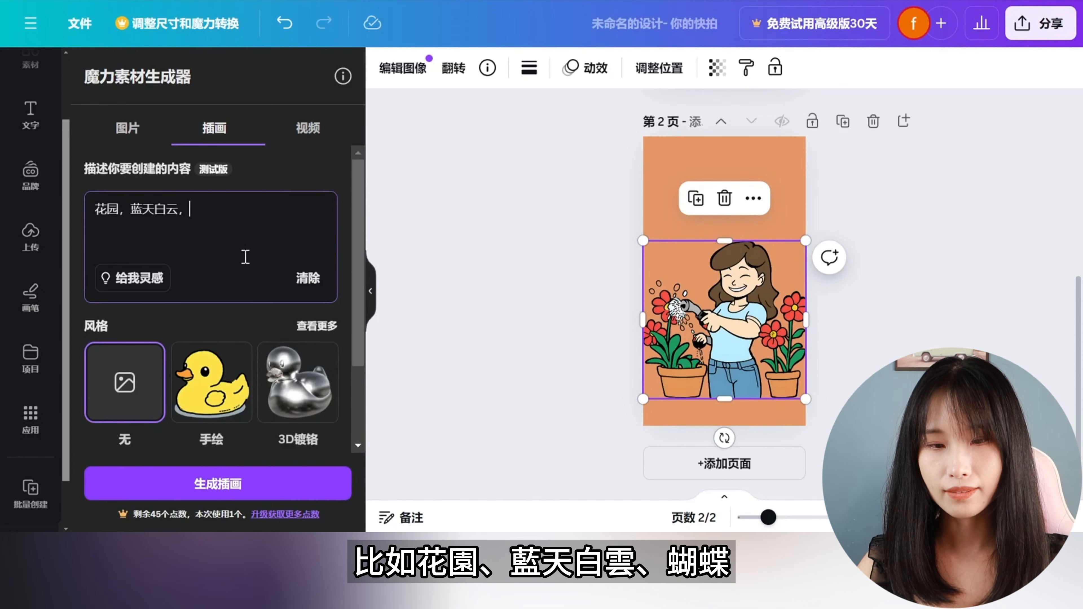
pyautogui.write('蝴蝶')
pyautogui.click(216, 395)
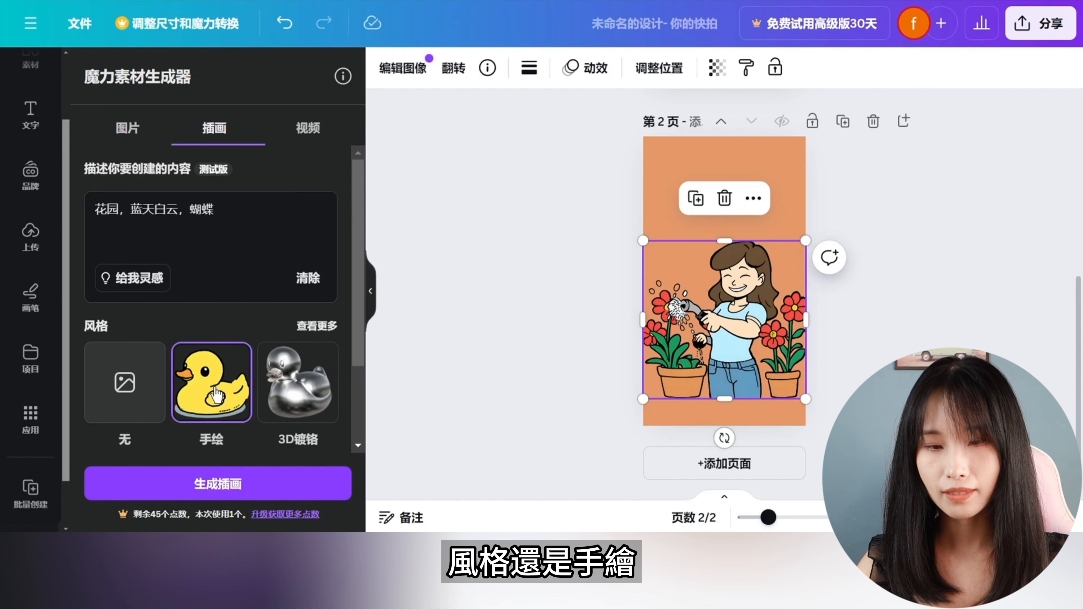
pyautogui.click(242, 487)
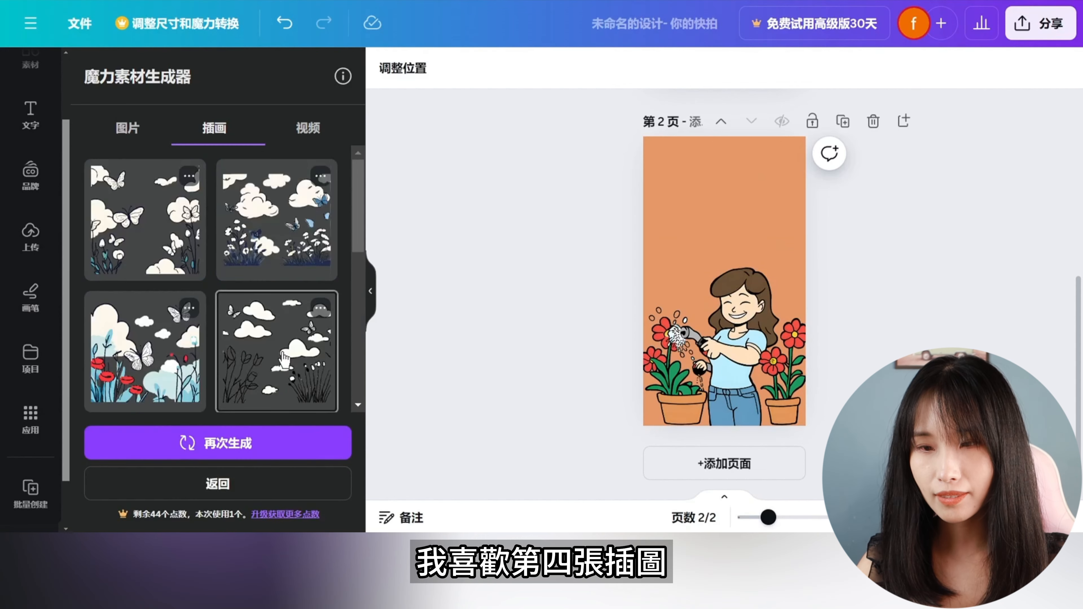
# Place the fourth cloud and butterfly illustration on page 2 and set it as the page background.
pyautogui.moveTo(283, 360); pyautogui.dragTo(467, 299)
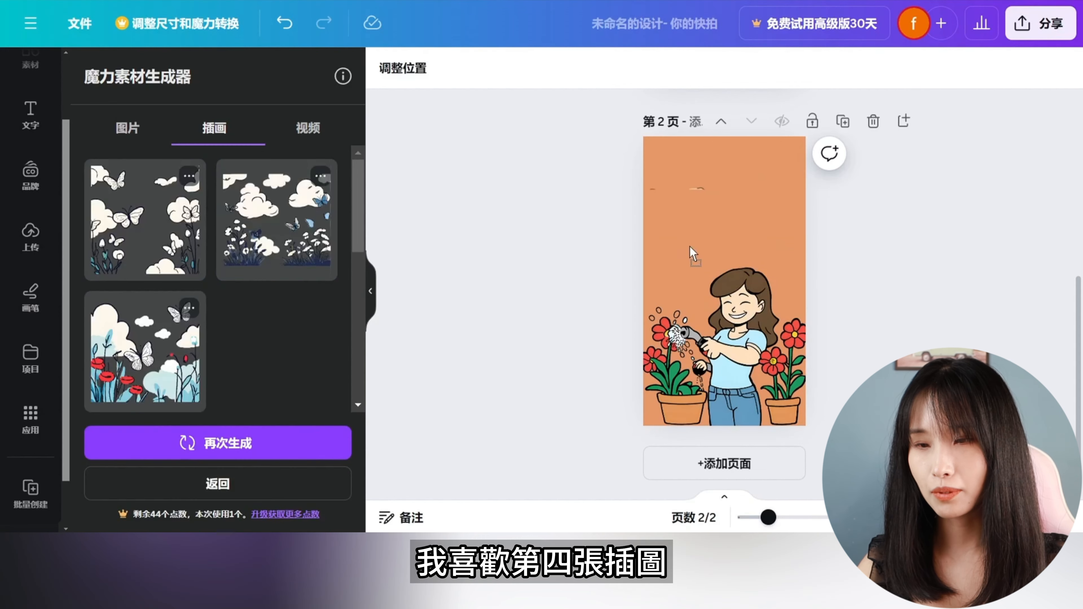
pyautogui.moveTo(694, 254); pyautogui.dragTo(700, 188)
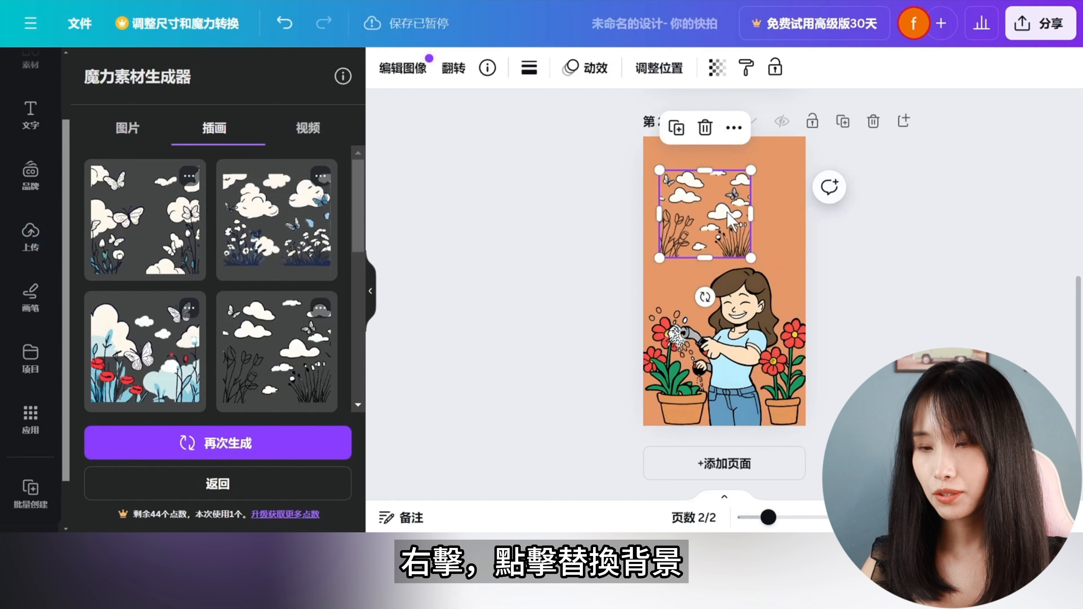
pyautogui.rightClick(721, 214)
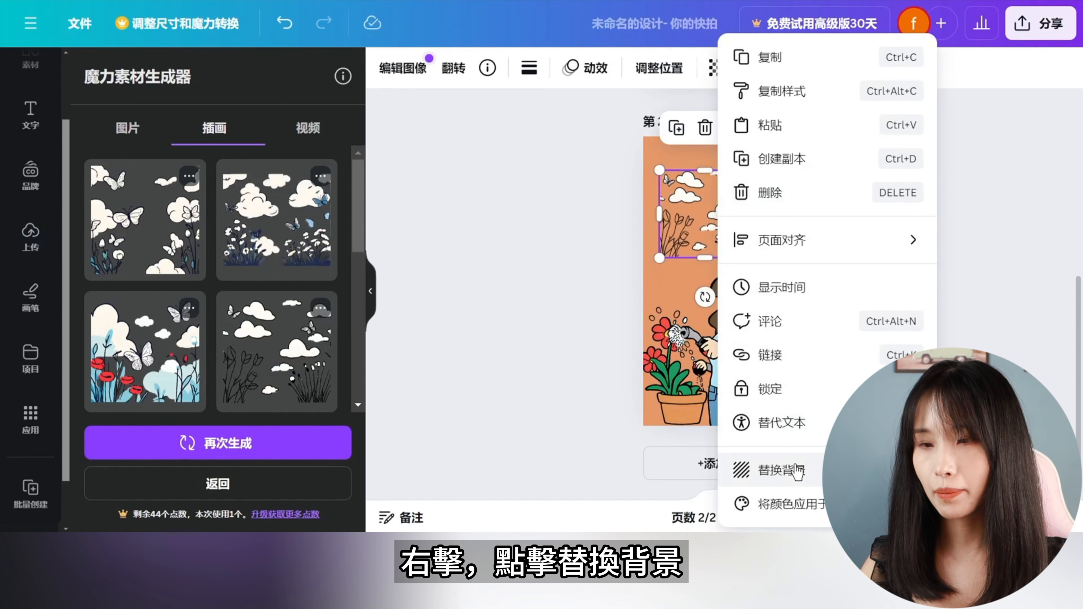
pyautogui.click(785, 470)
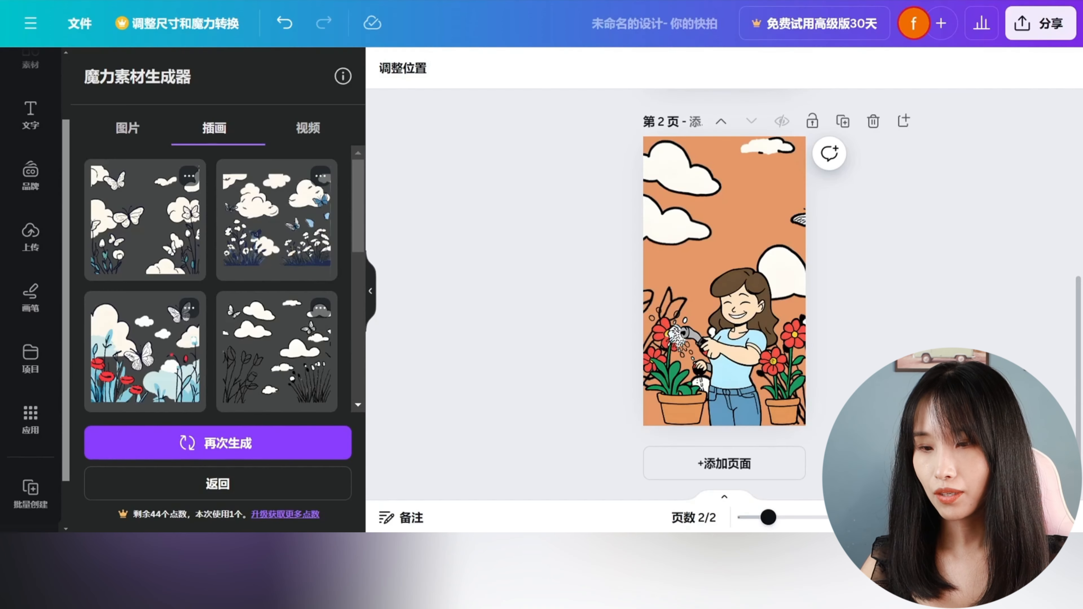
# Add a third page and generate 手绘 illustrations from the scene 3 prompt copied from the WPS document.
pyautogui.click(725, 462)
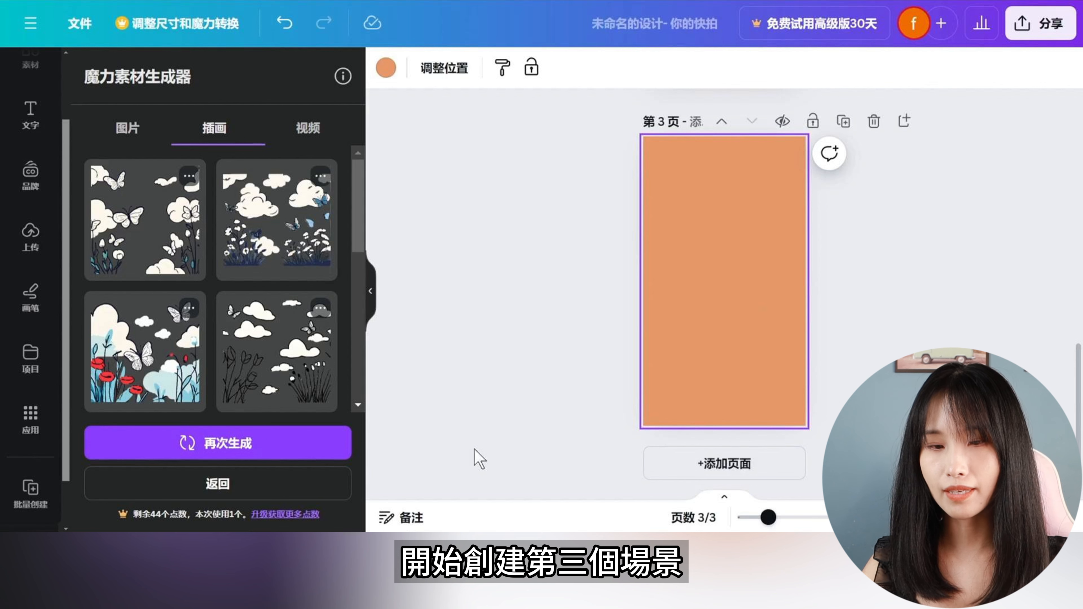
pyautogui.click(273, 484)
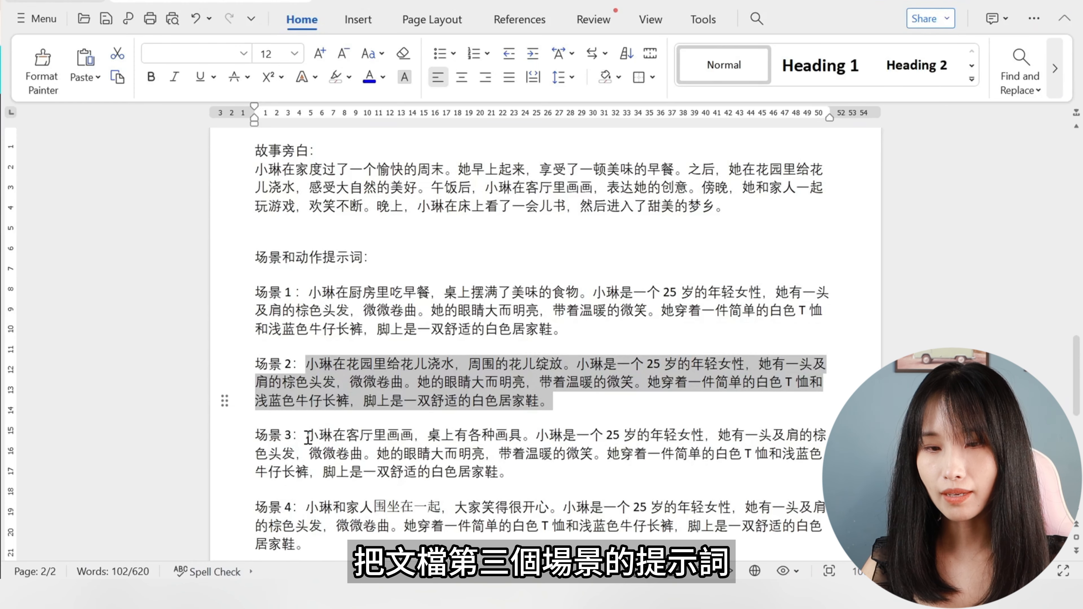
pyautogui.moveTo(306, 435); pyautogui.dragTo(490, 467)
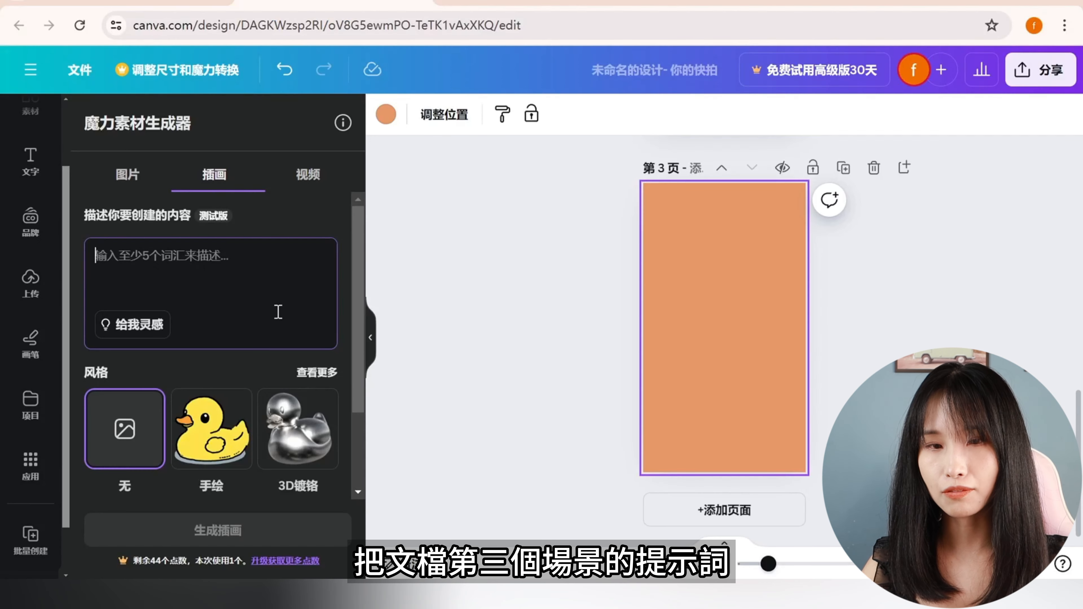
pyautogui.hotkey('ctrl', 'v')
pyautogui.moveTo(330, 277); pyautogui.dragTo(325, 251)
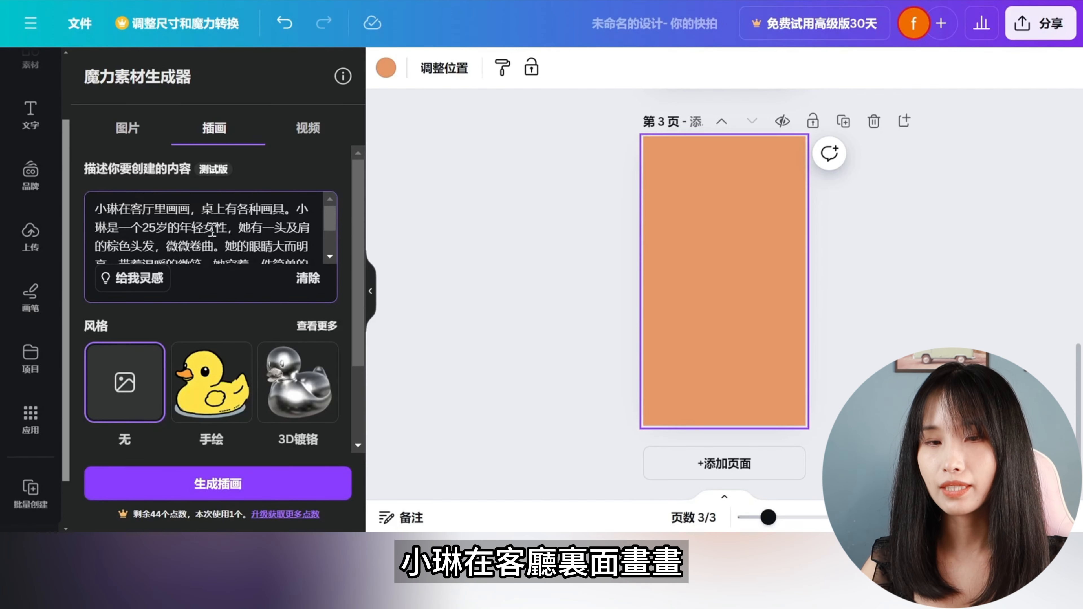
pyautogui.click(217, 389)
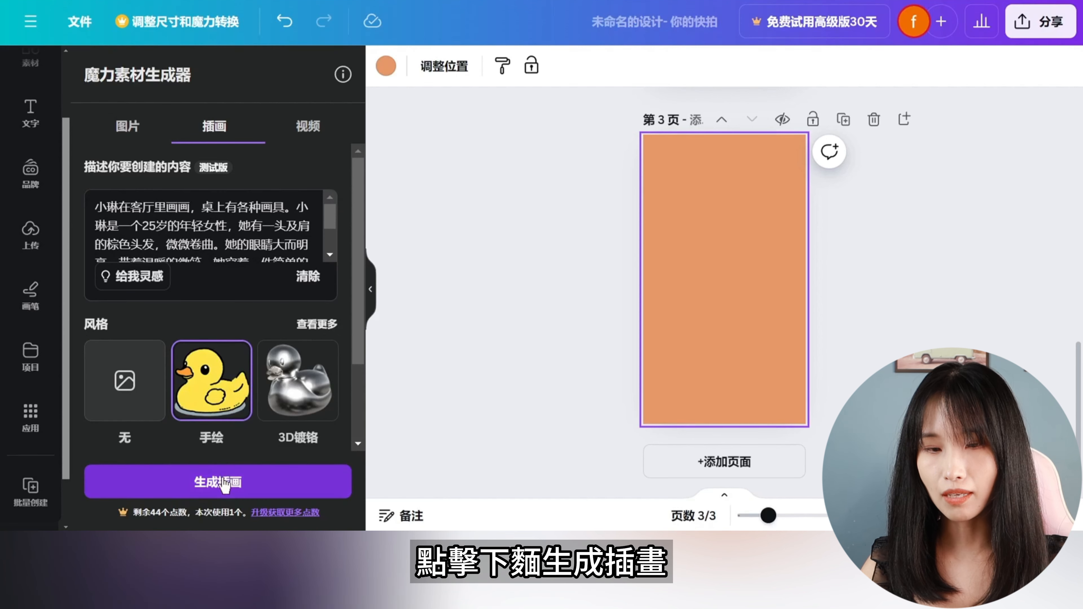
pyautogui.click(242, 485)
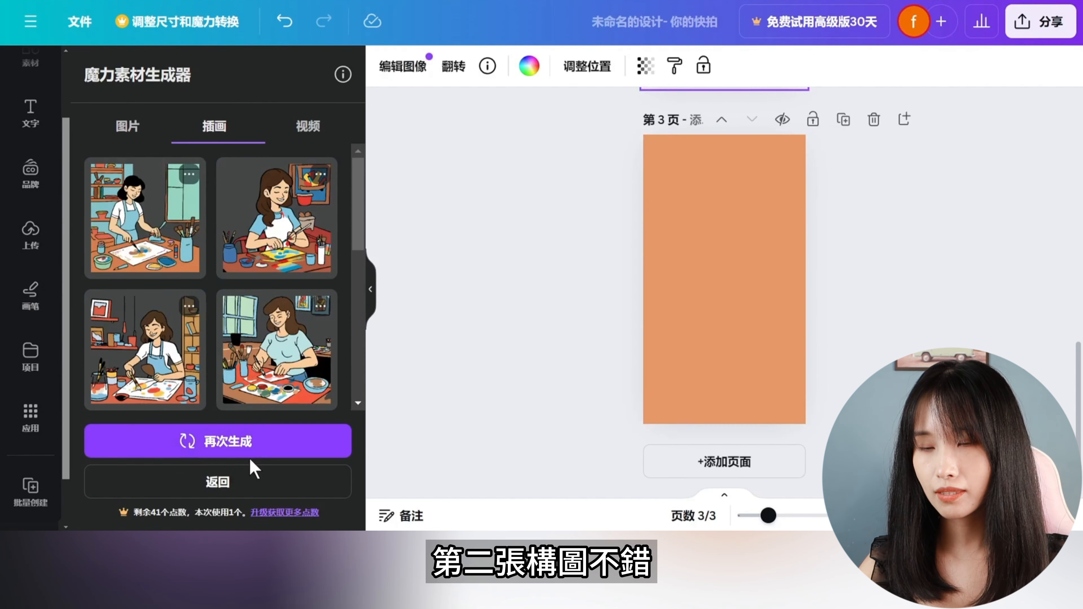
# Place the second illustration of the woman painting on page 3, enlarged to full page width and aligned with the page's bottom edge.
pyautogui.moveTo(284, 217); pyautogui.dragTo(418, 233)
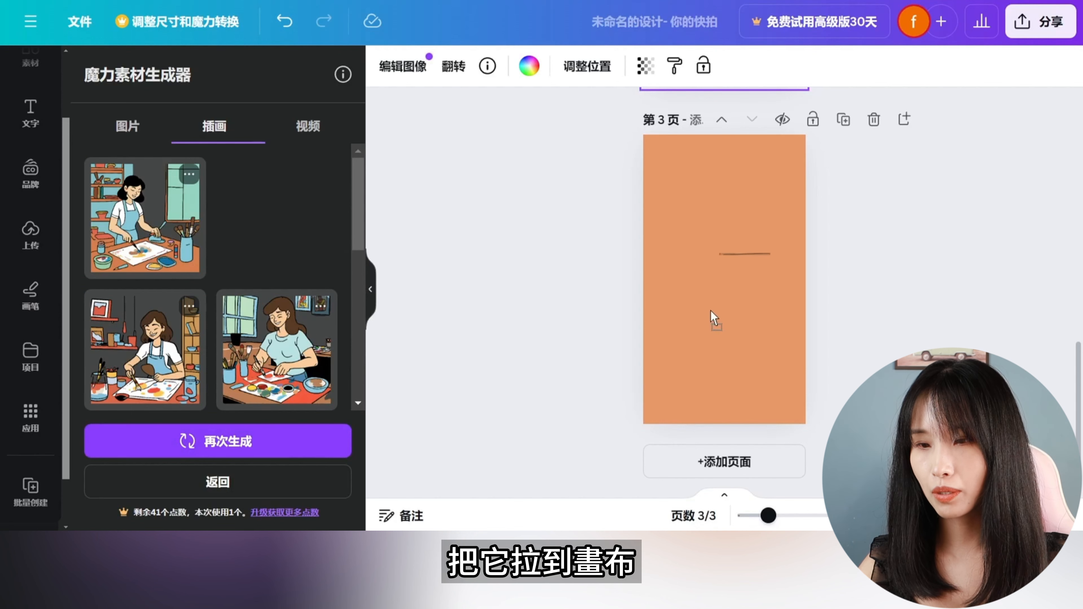
pyautogui.moveTo(714, 318); pyautogui.dragTo(793, 404)
pyautogui.moveTo(725, 363); pyautogui.dragTo(725, 384)
pyautogui.click(612, 328)
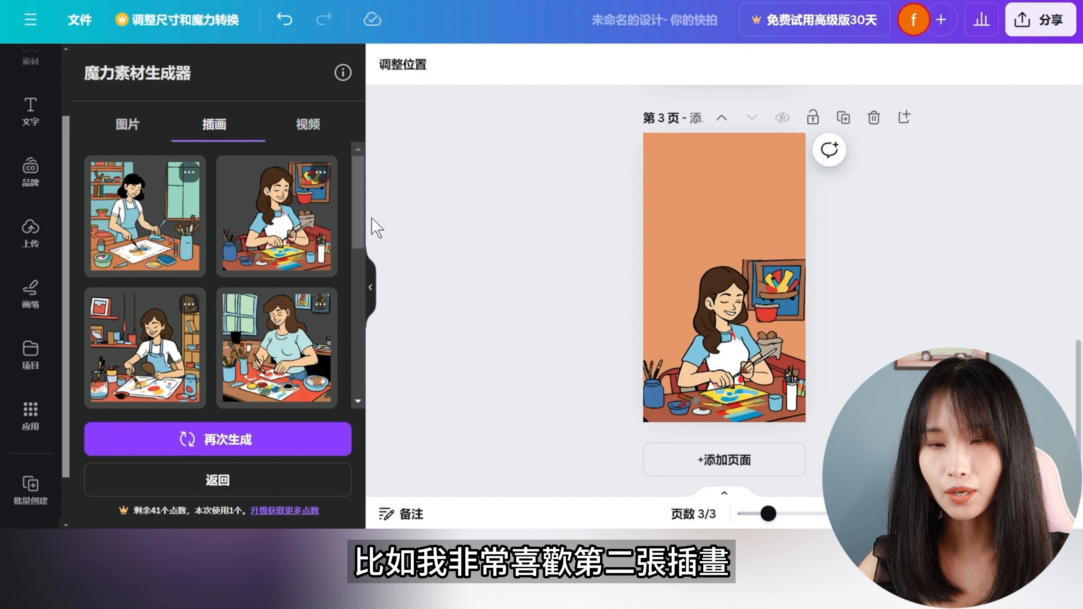
# Generate more illustrations similar to the second painting scene and return to the empty prompt form.
pyautogui.click(325, 176)
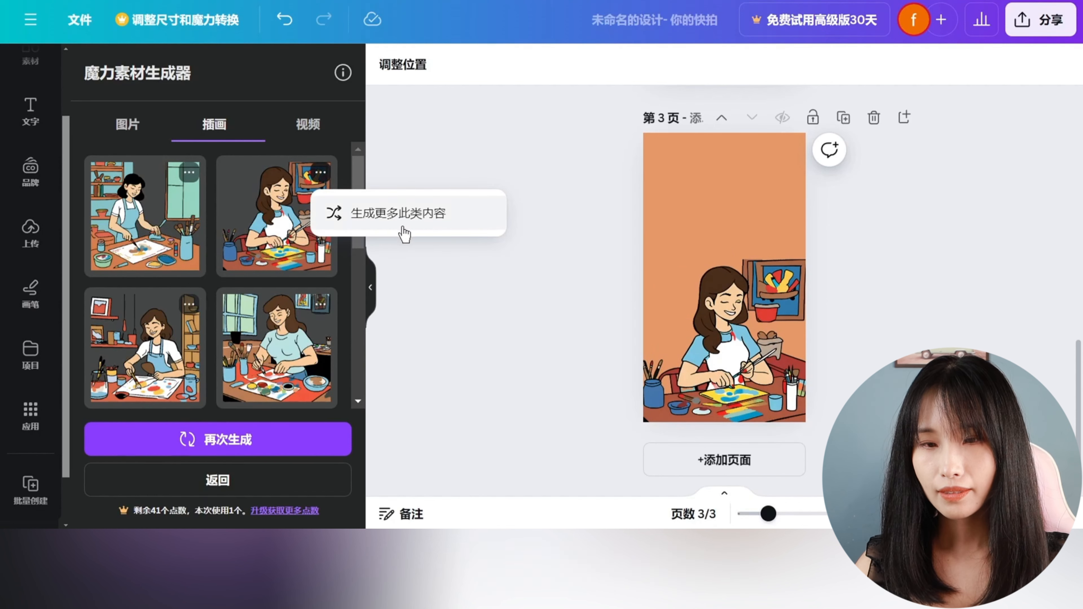
pyautogui.click(430, 229)
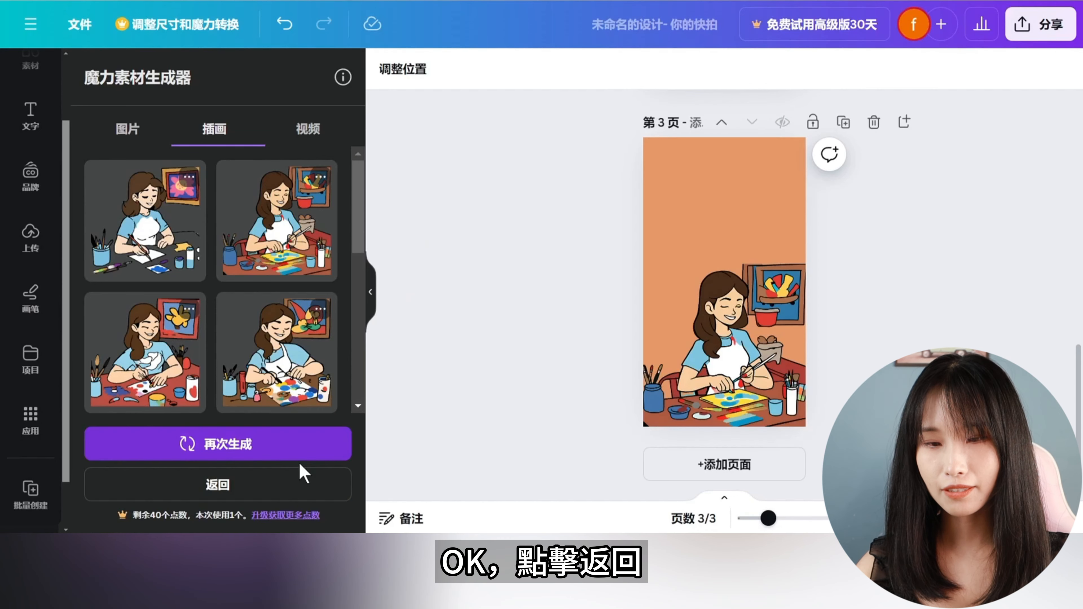
pyautogui.click(258, 482)
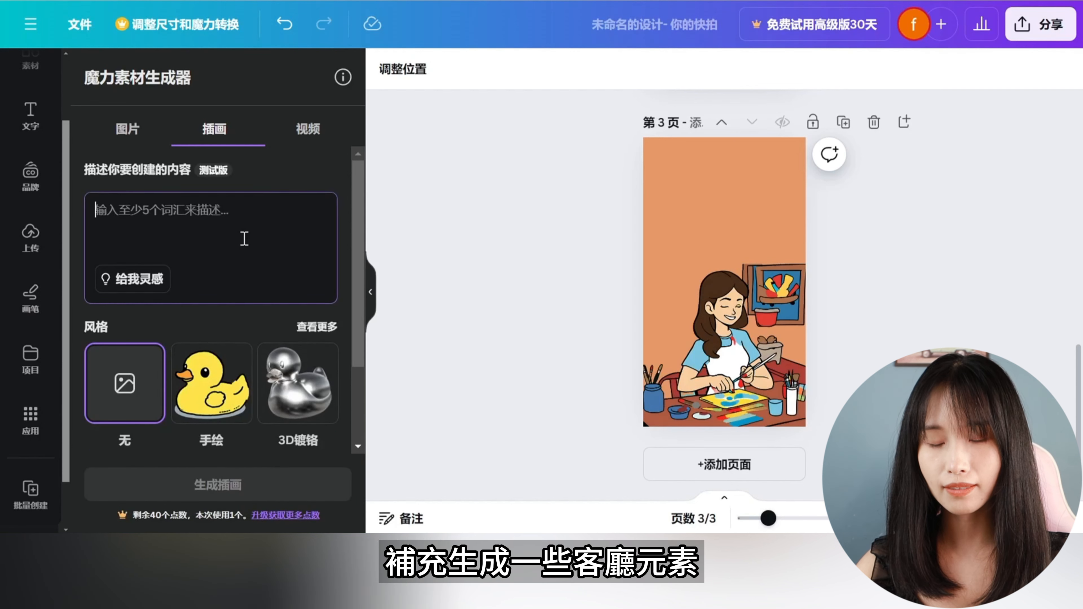
# Generate living room elements with the description 吊灯，壁画，客厅，窗户 in the 手绘 style.
pyautogui.write('吊灯，壁画')
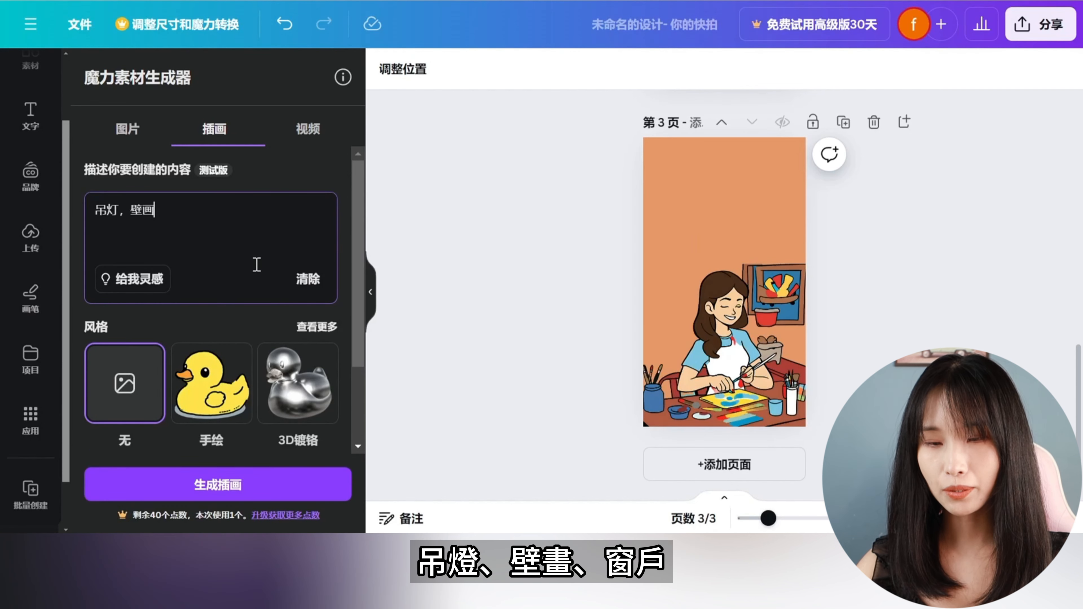
pyautogui.write('，客厅，窗户')
pyautogui.click(214, 379)
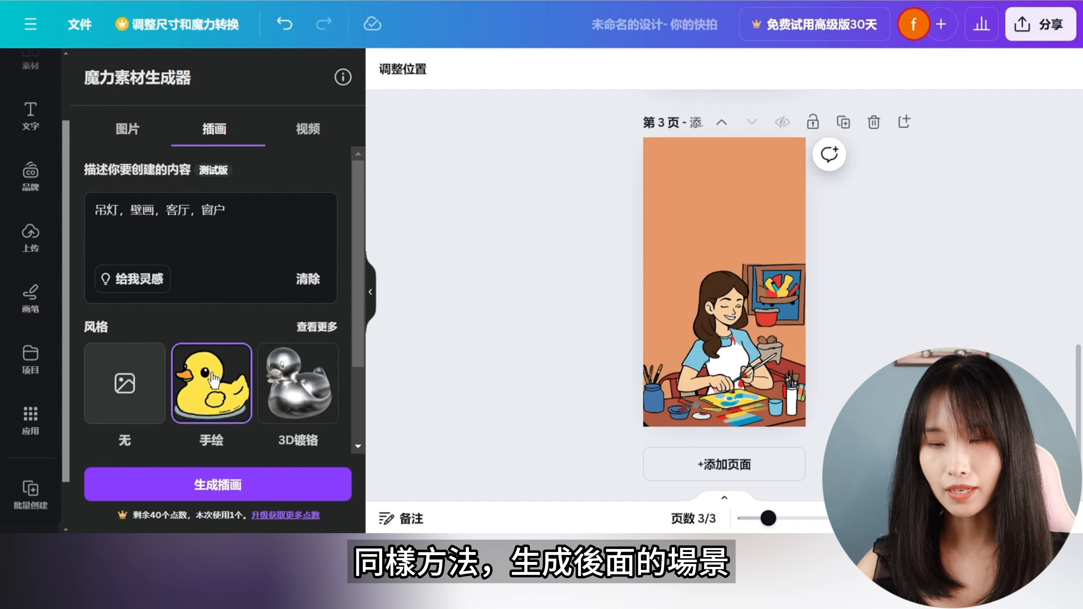
pyautogui.click(240, 482)
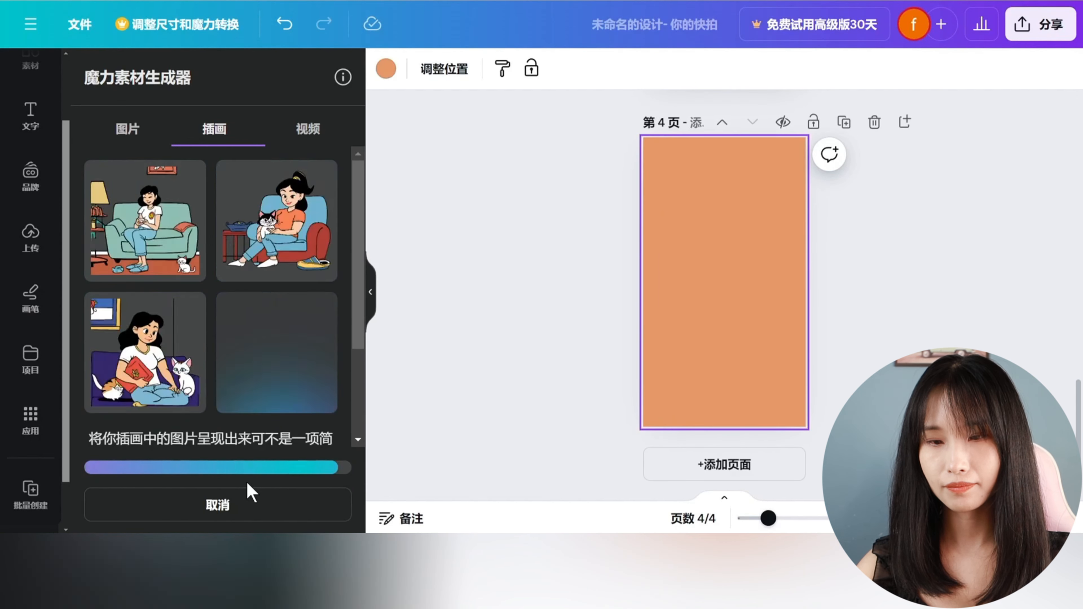
# Place the third generated living room illustration in the lower half of page 4.
pyautogui.click(256, 446)
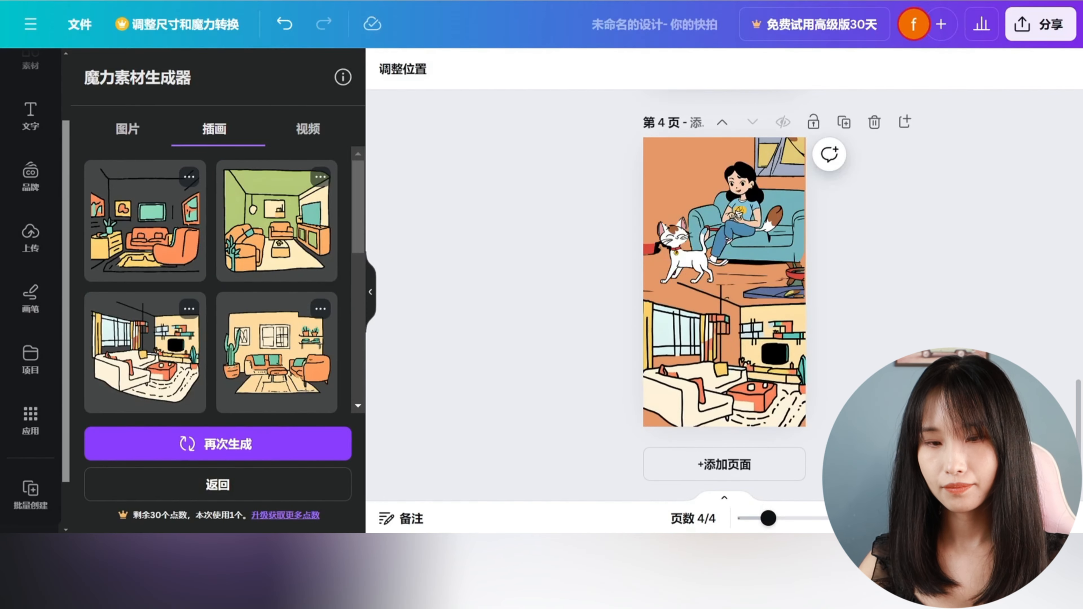
pyautogui.click(145, 365)
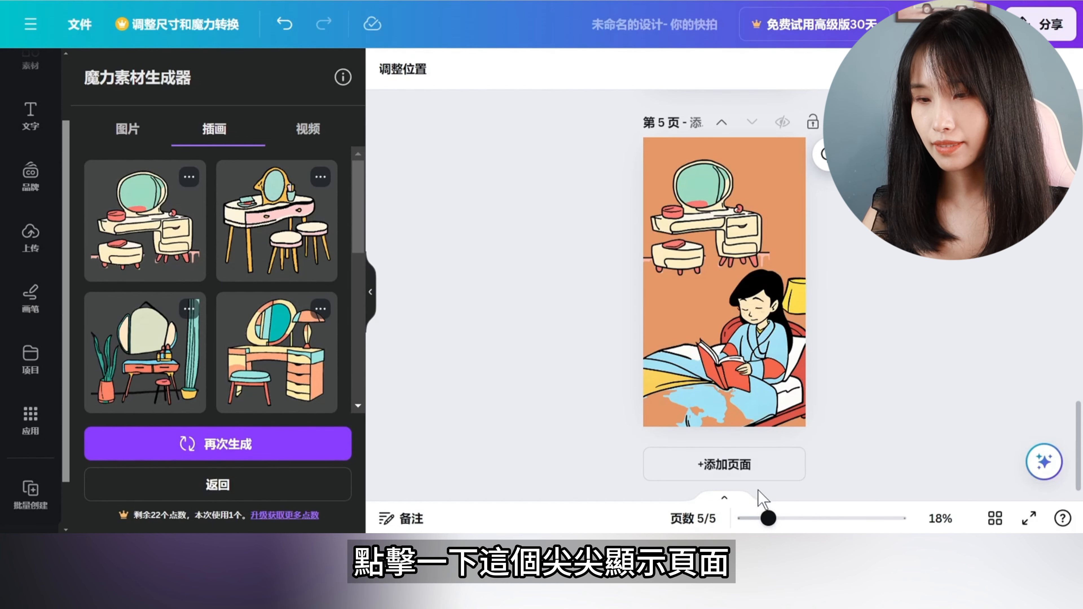
# Show the page thumbnails and switch them to the duration timeline.
pyautogui.click(725, 500)
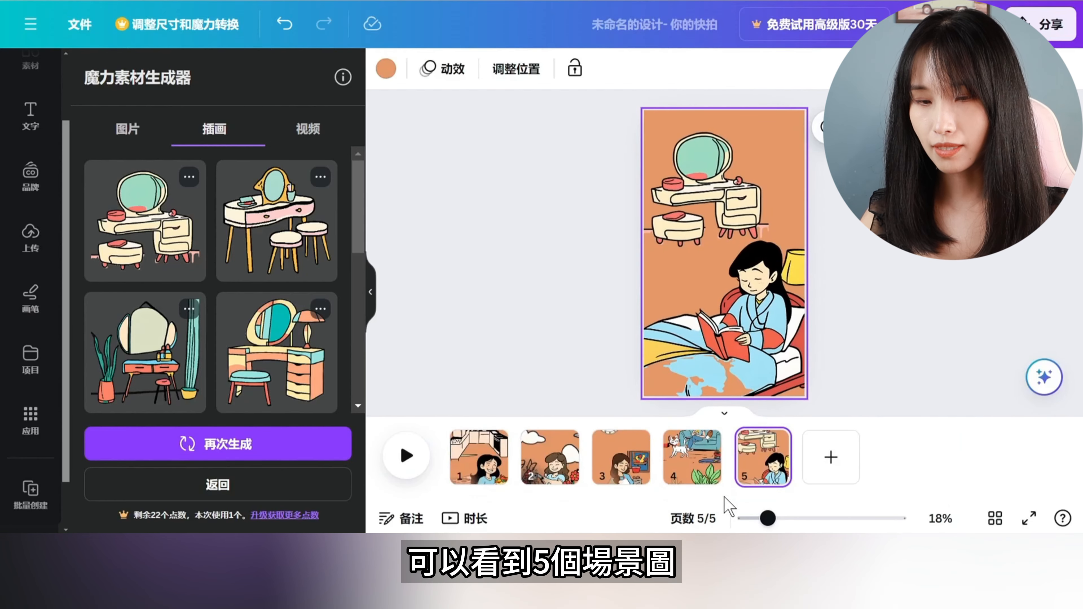
pyautogui.click(468, 519)
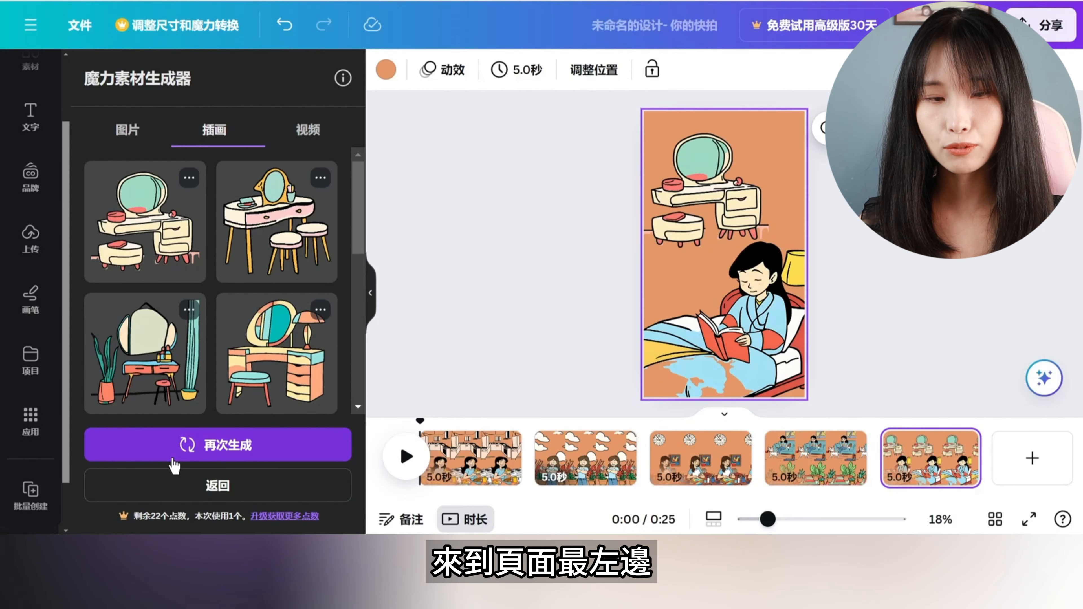
# Search the apps for "speed painter" in place of 魔力素材生成器 and open the Speed Painter app.
pyautogui.click(34, 429)
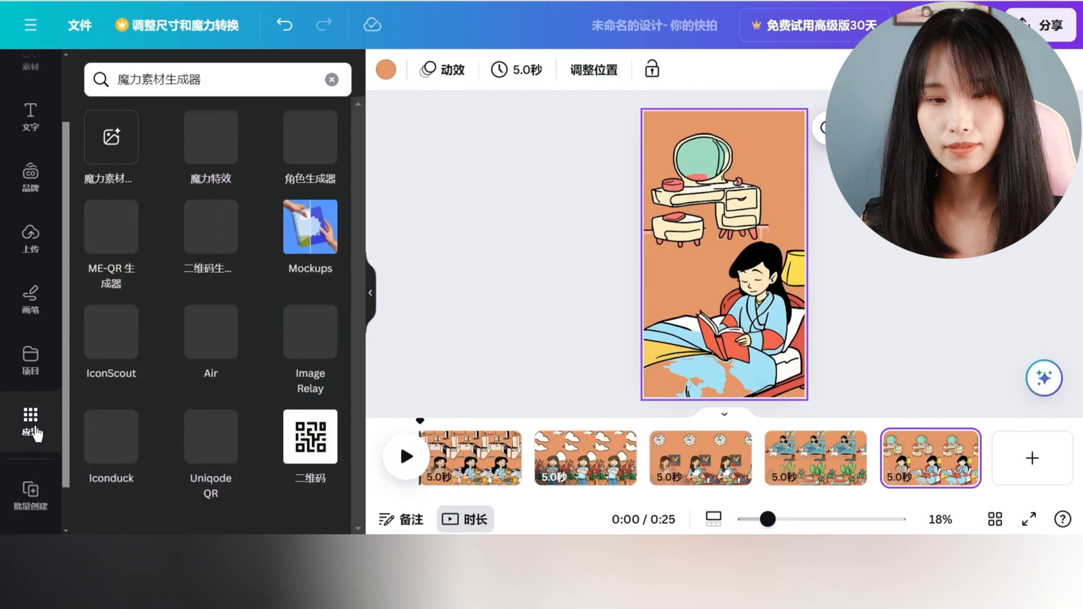
pyautogui.click(246, 80)
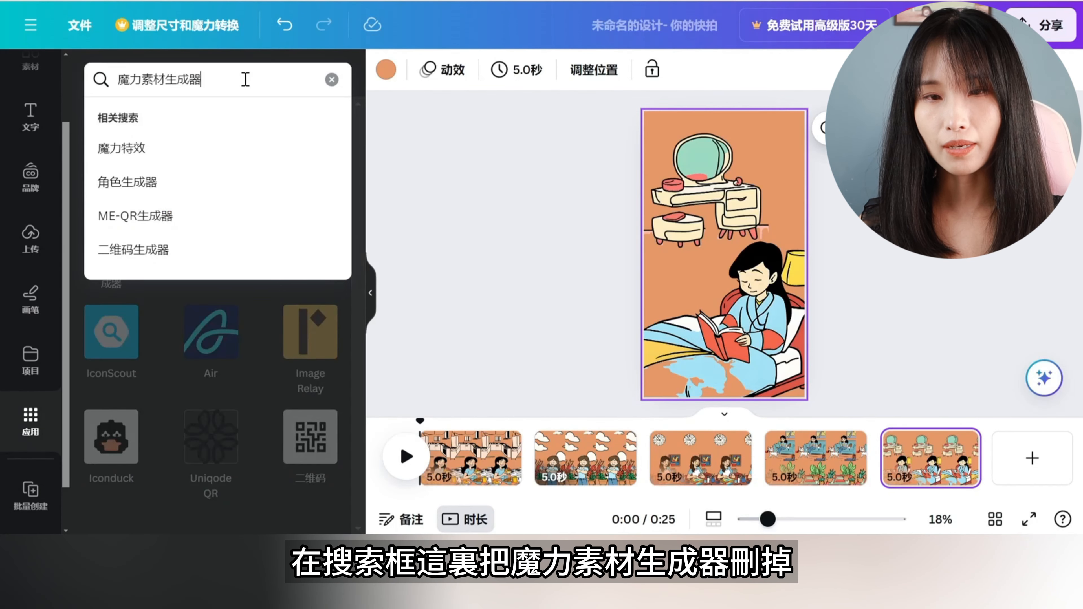
pyautogui.click(331, 80)
pyautogui.write('speed')
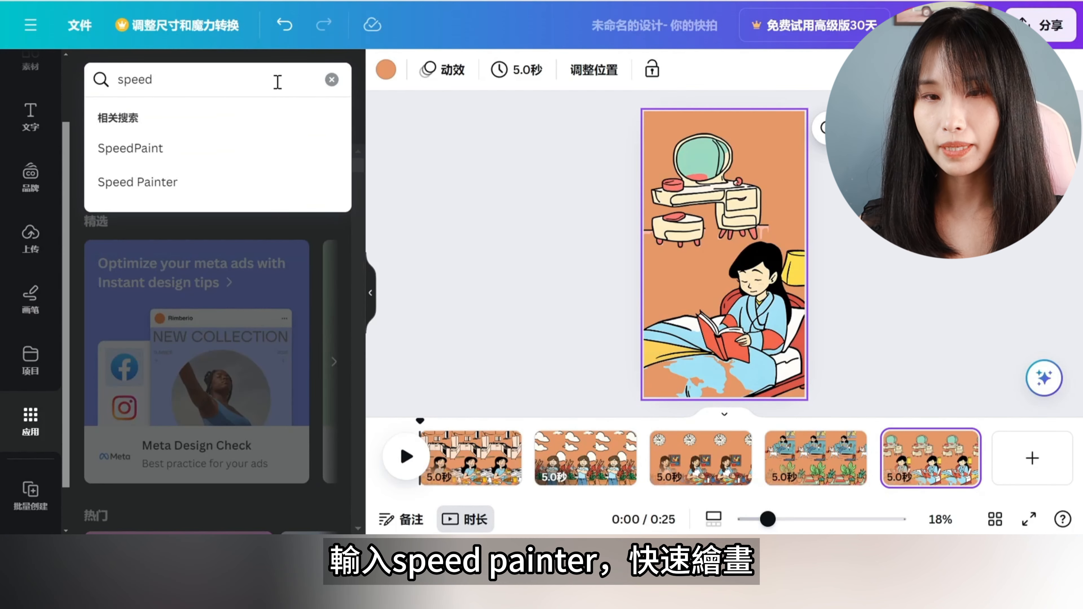
pyautogui.write(' painter')
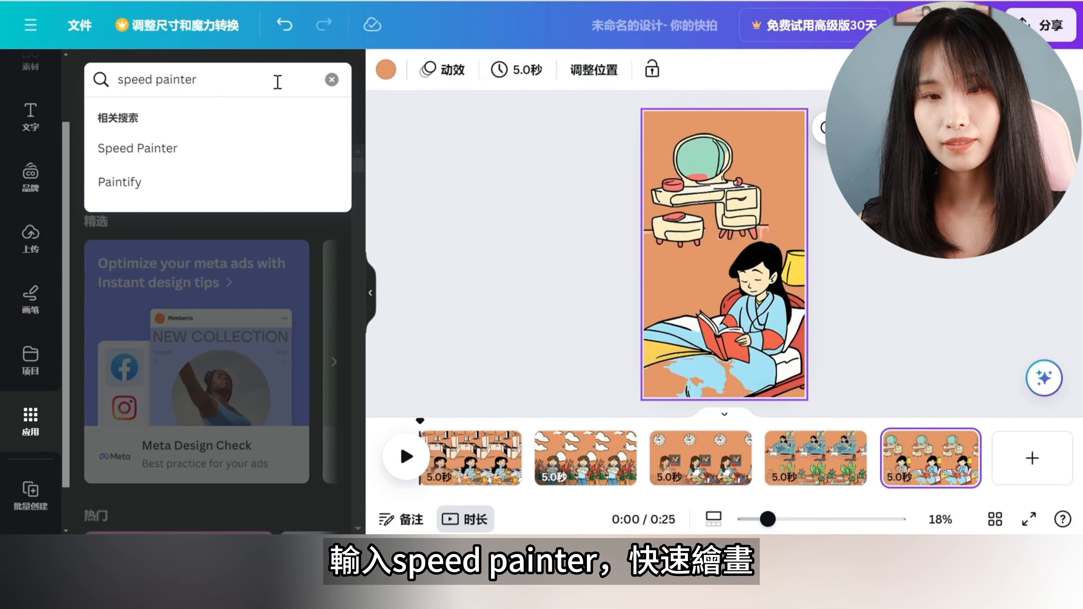
pyautogui.press('Return')
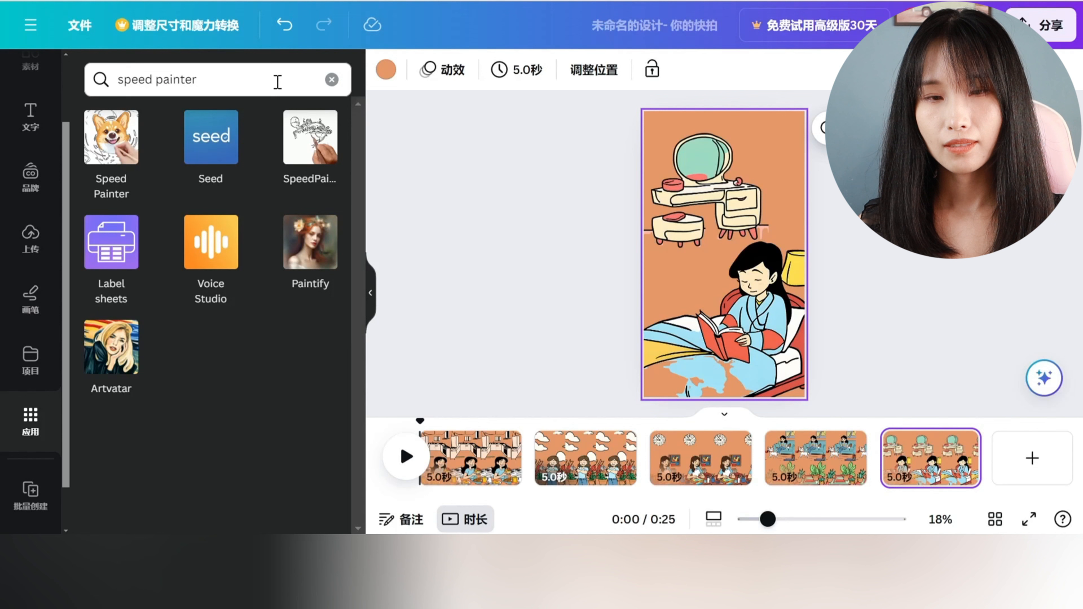
pyautogui.click(124, 163)
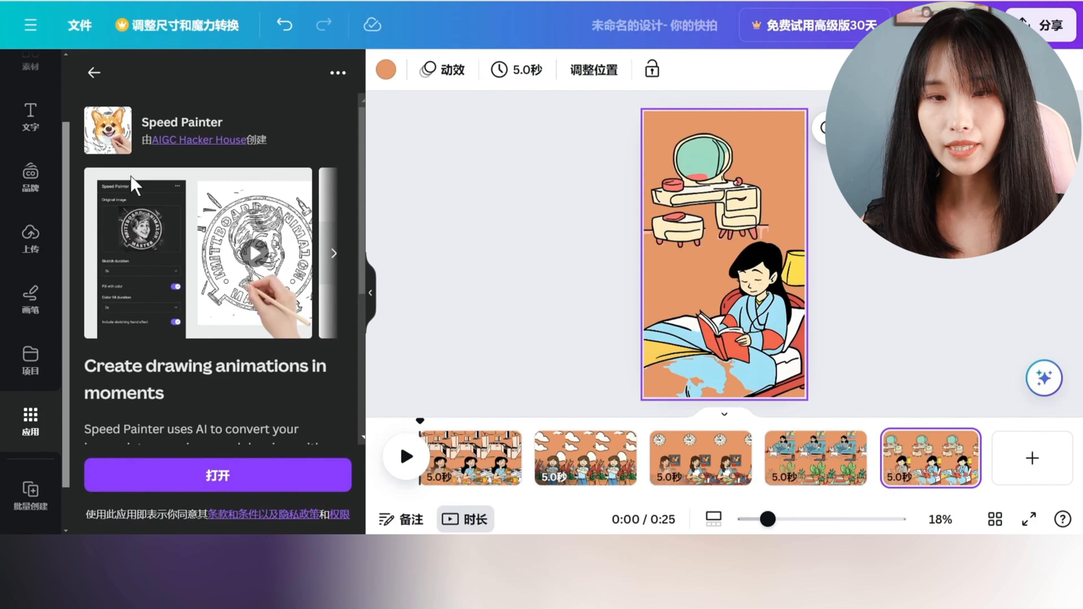
pyautogui.click(221, 481)
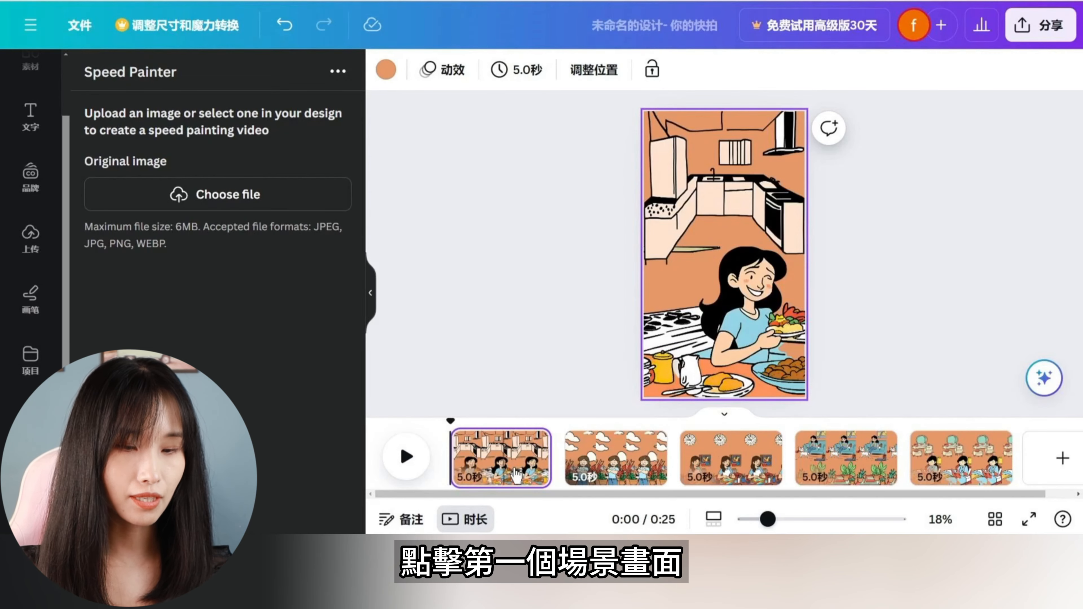
# Download the kitchen and cooking woman illustrations on page 1 together as one PNG image.
pyautogui.moveTo(877, 401)
pyautogui.mouseDown()
pyautogui.moveTo(725, 179)
pyautogui.moveTo(657, 170)
pyautogui.mouseUp()
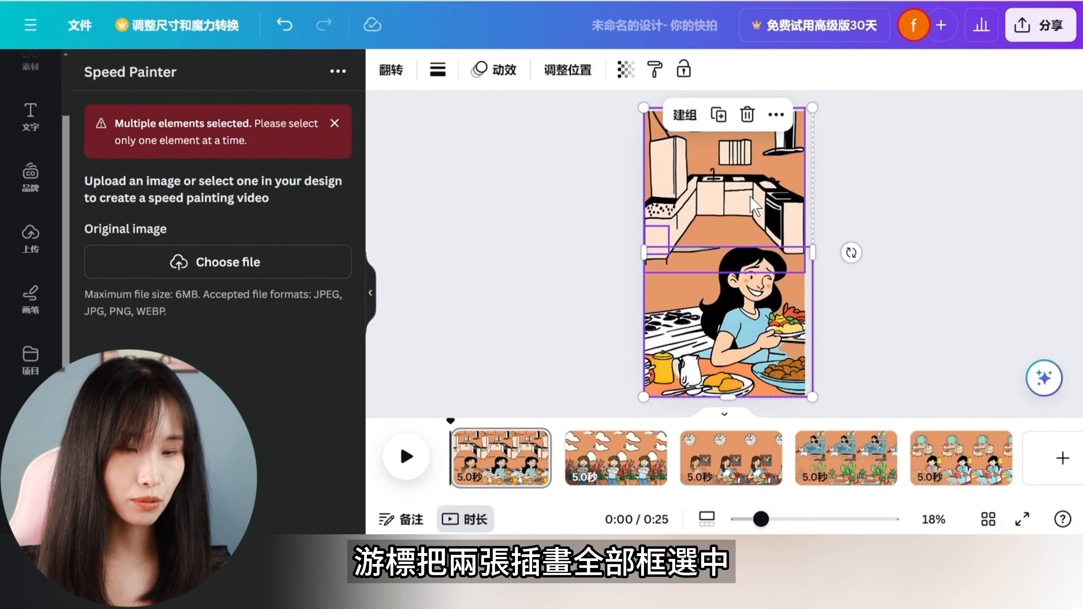
pyautogui.rightClick(755, 207)
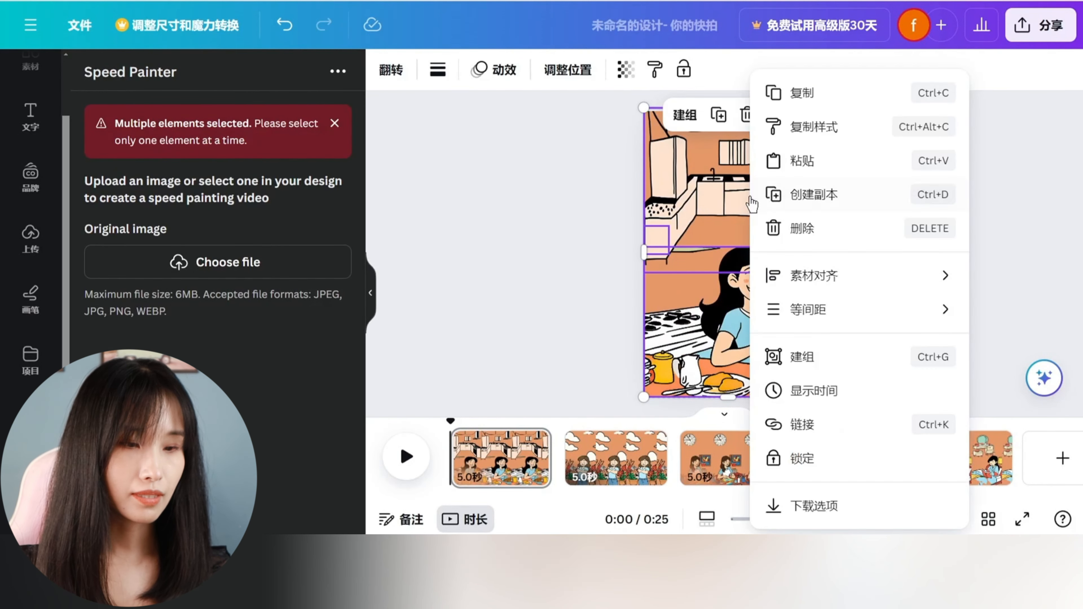
pyautogui.click(837, 499)
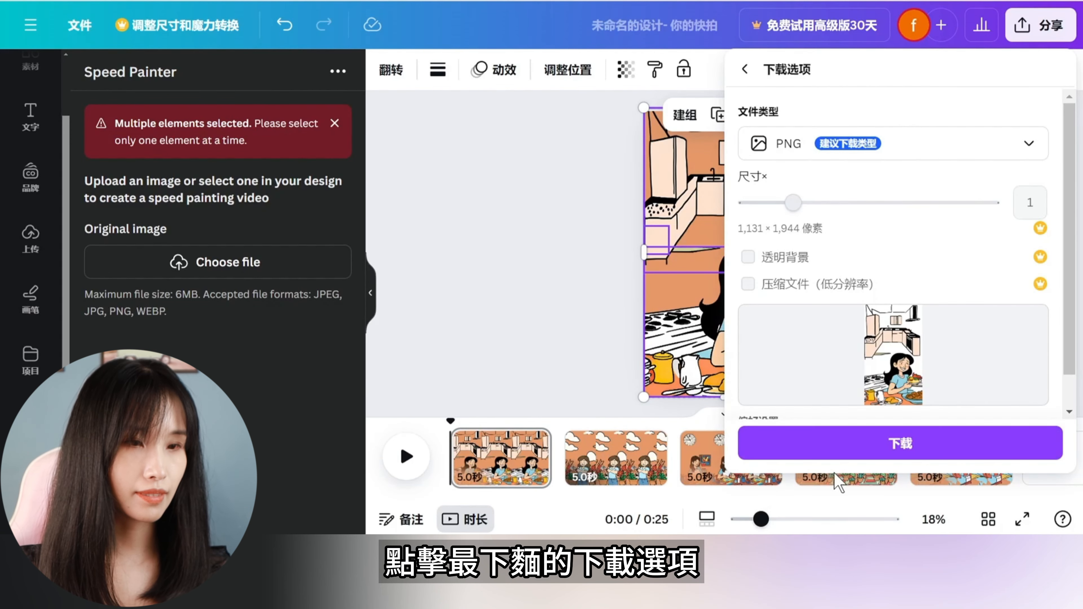
pyautogui.click(938, 158)
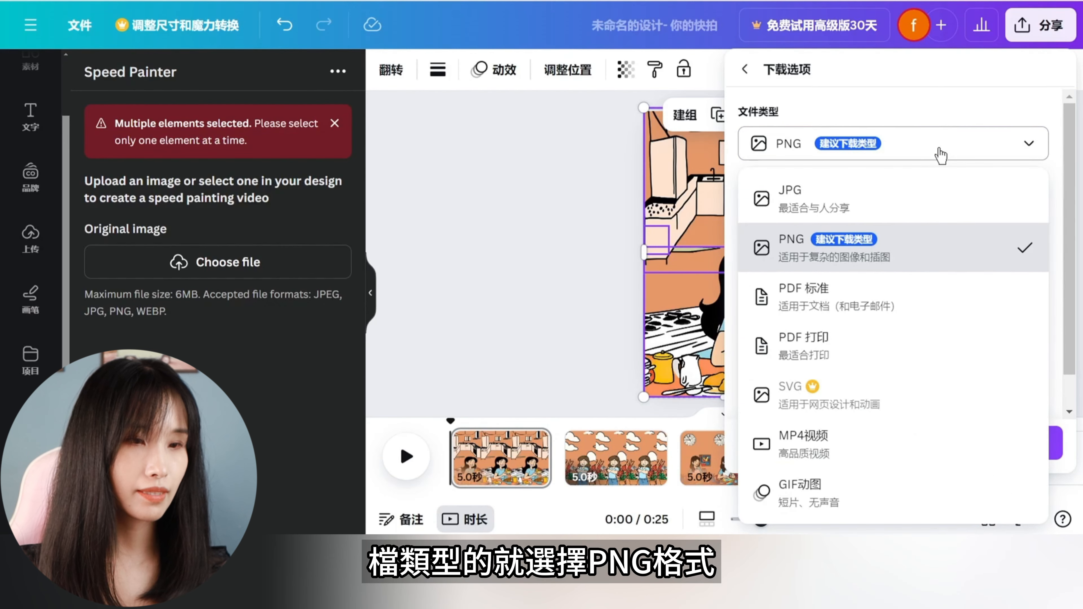
pyautogui.click(941, 155)
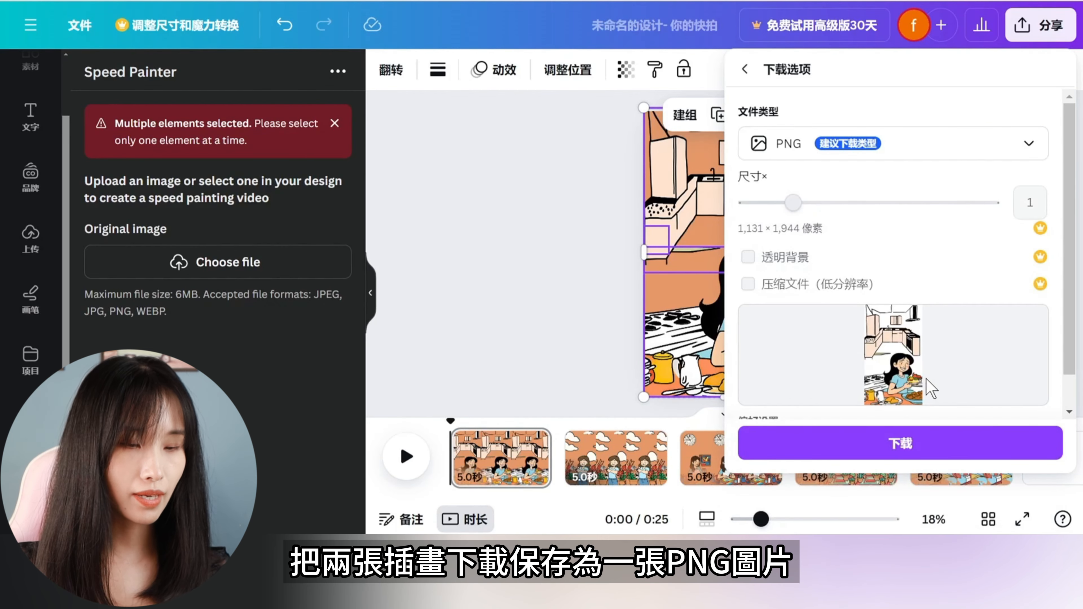
pyautogui.scroll(-1, 928, 369)
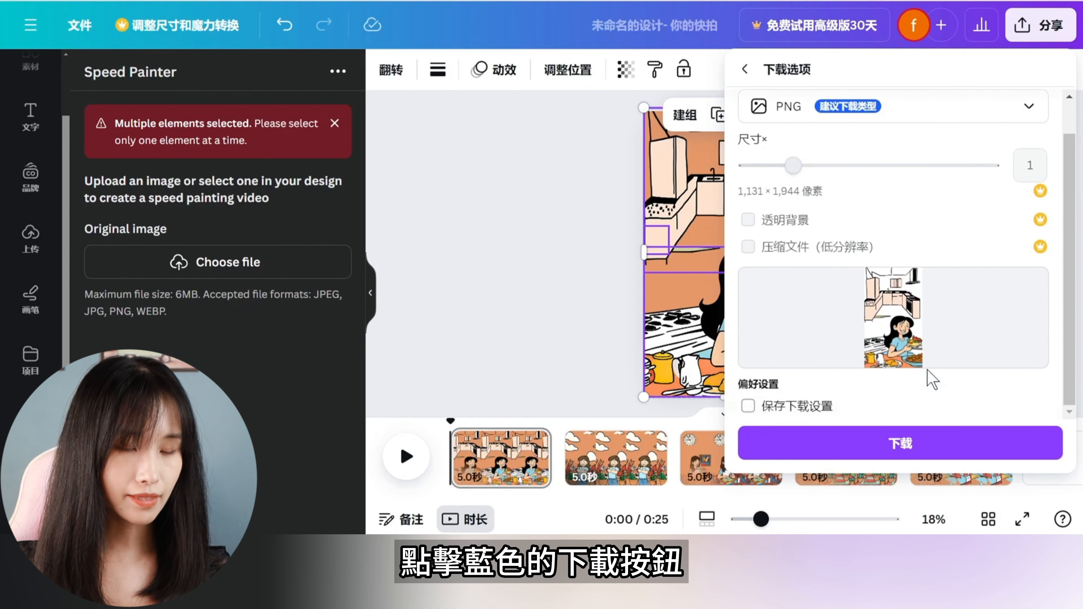
pyautogui.click(897, 454)
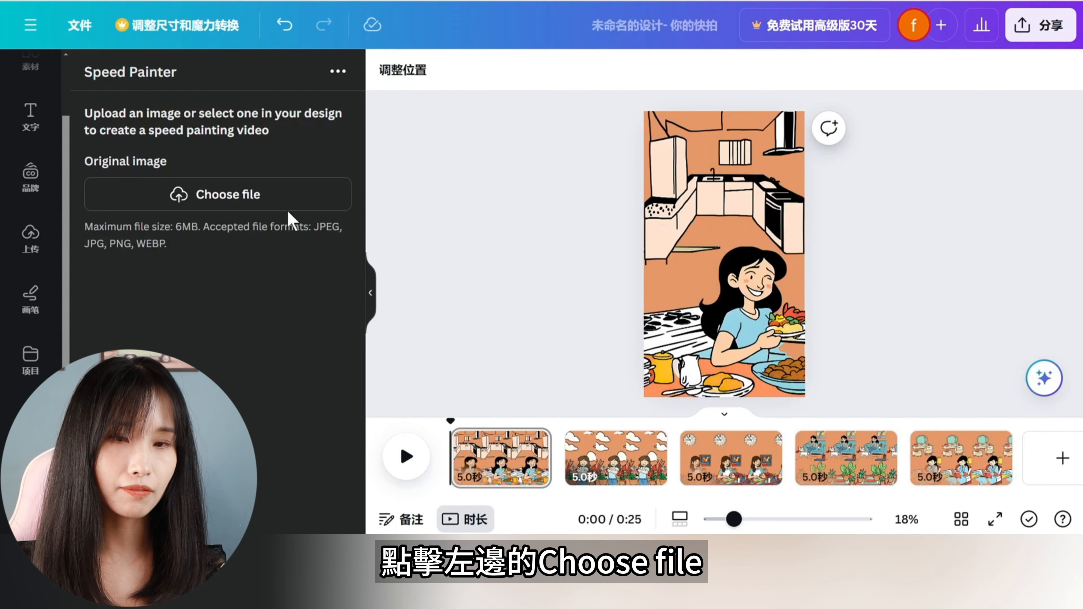
# Upload the downloaded image 未命名的设计 to Speed Painter as the original image.
pyautogui.click(252, 205)
pyautogui.click(332, 304)
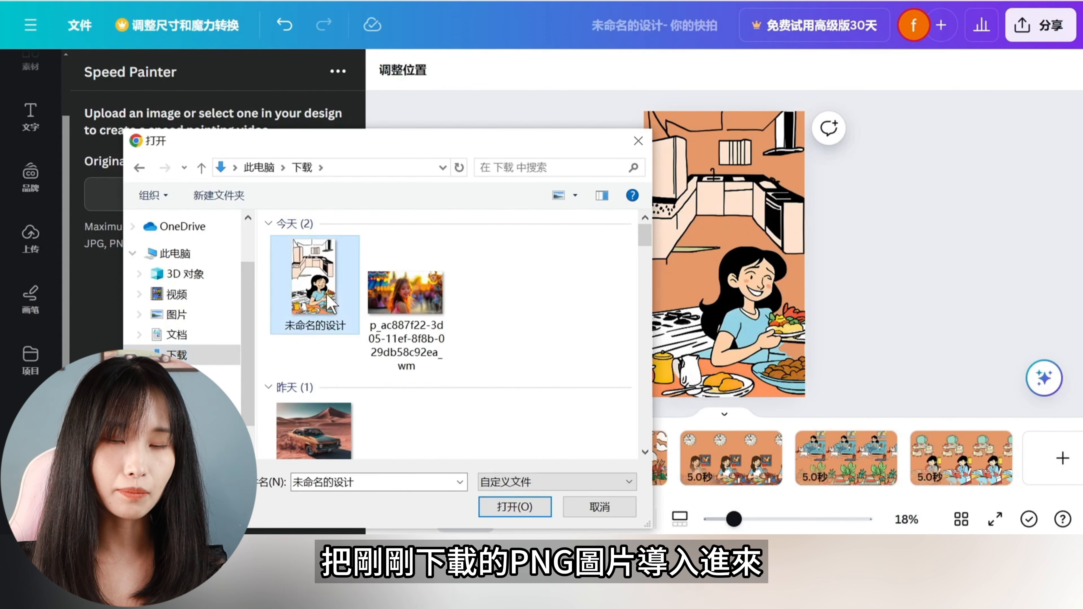
pyautogui.click(515, 507)
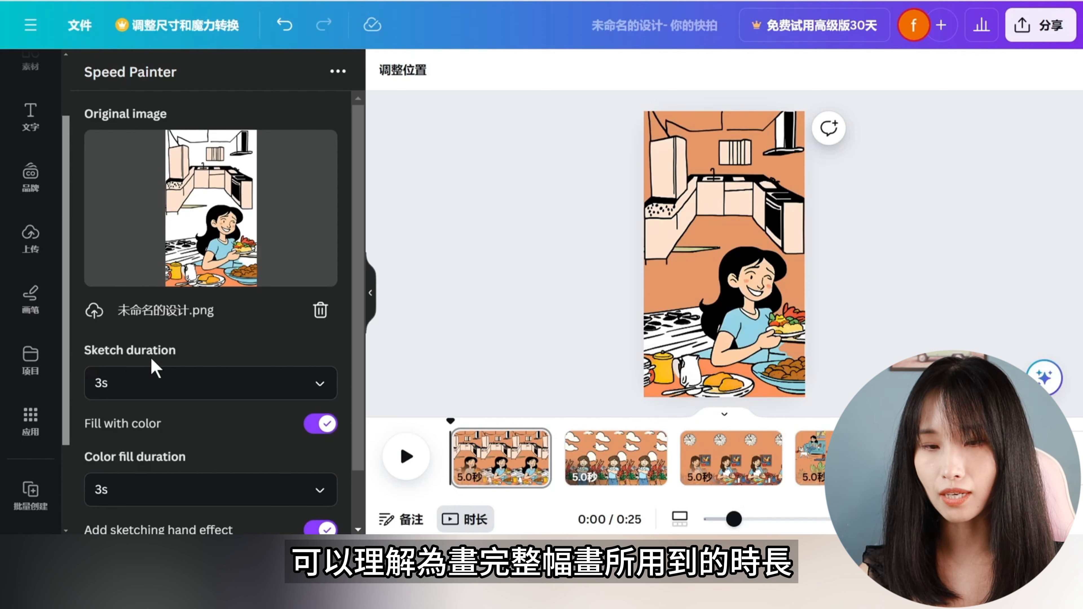
# Generate the speed painting video with a 1s sketch duration and a 3s color fill duration.
pyautogui.click(148, 384)
pyautogui.click(141, 245)
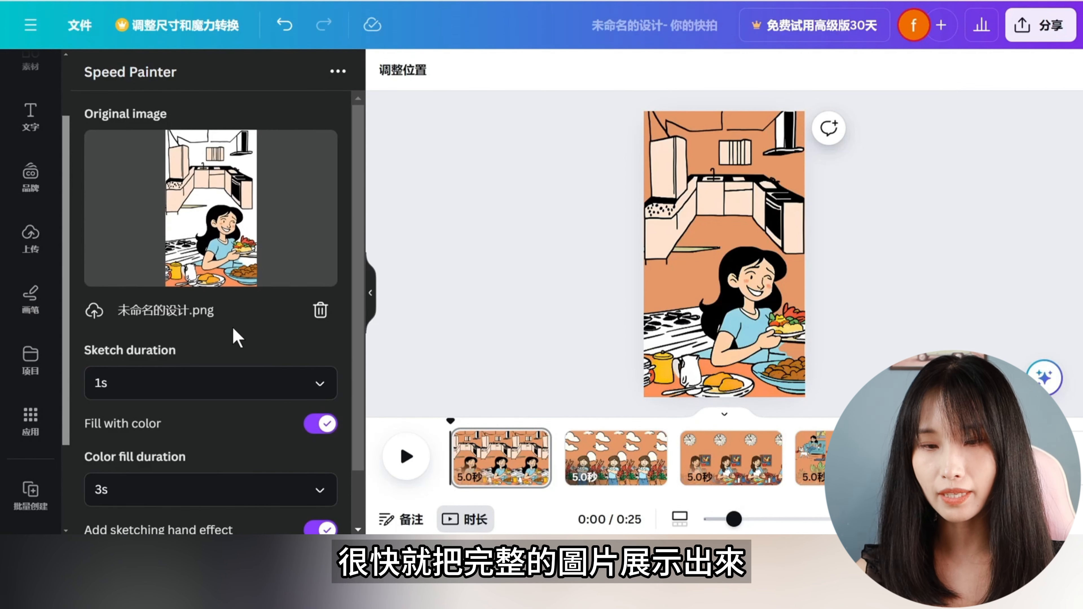
pyautogui.scroll(-2, 233, 327)
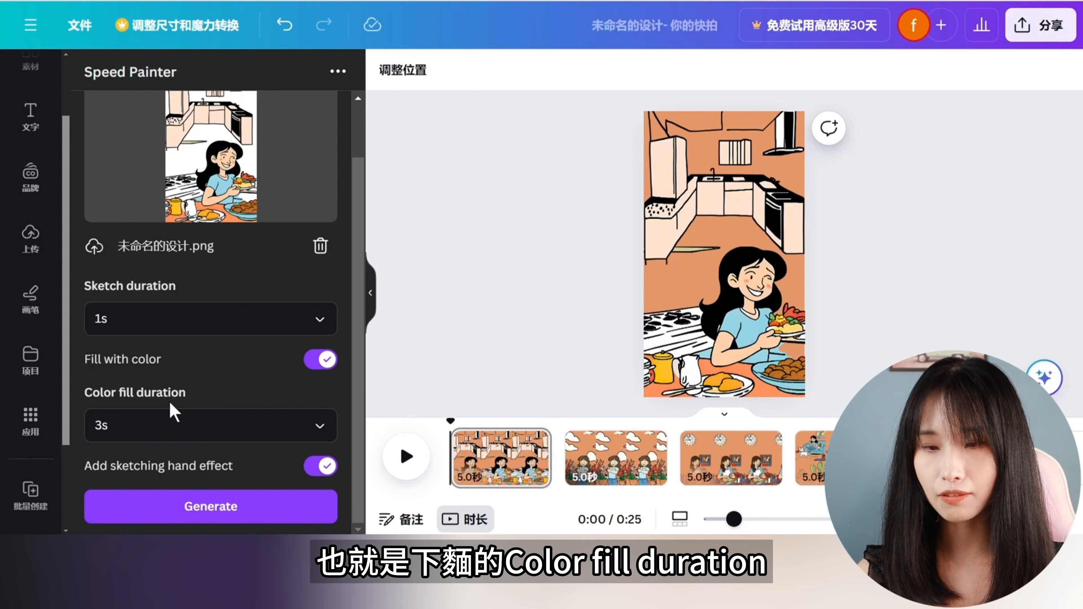
pyautogui.click(201, 429)
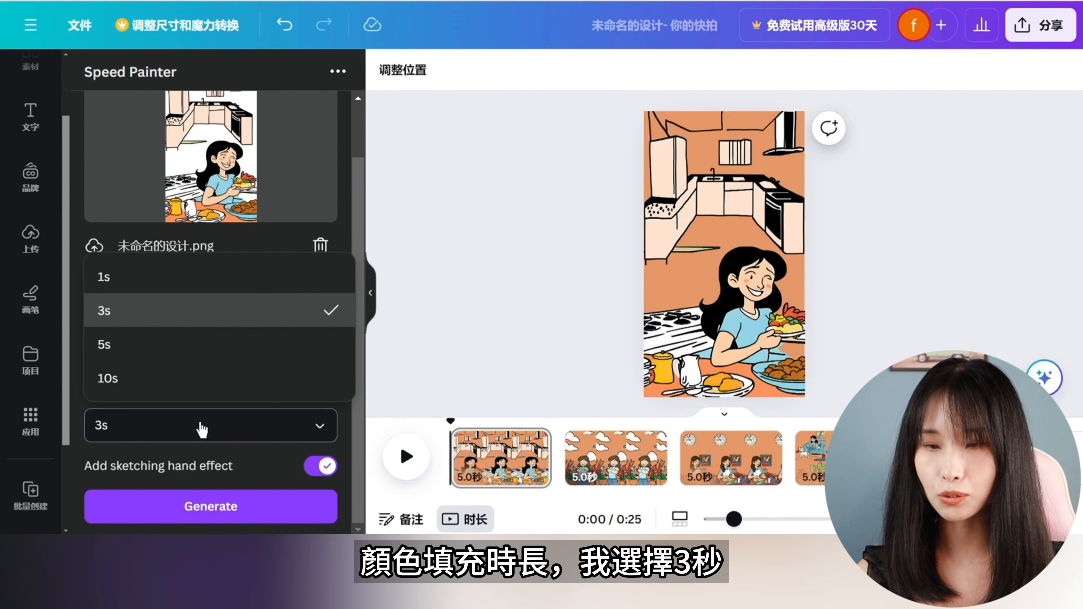
pyautogui.click(222, 321)
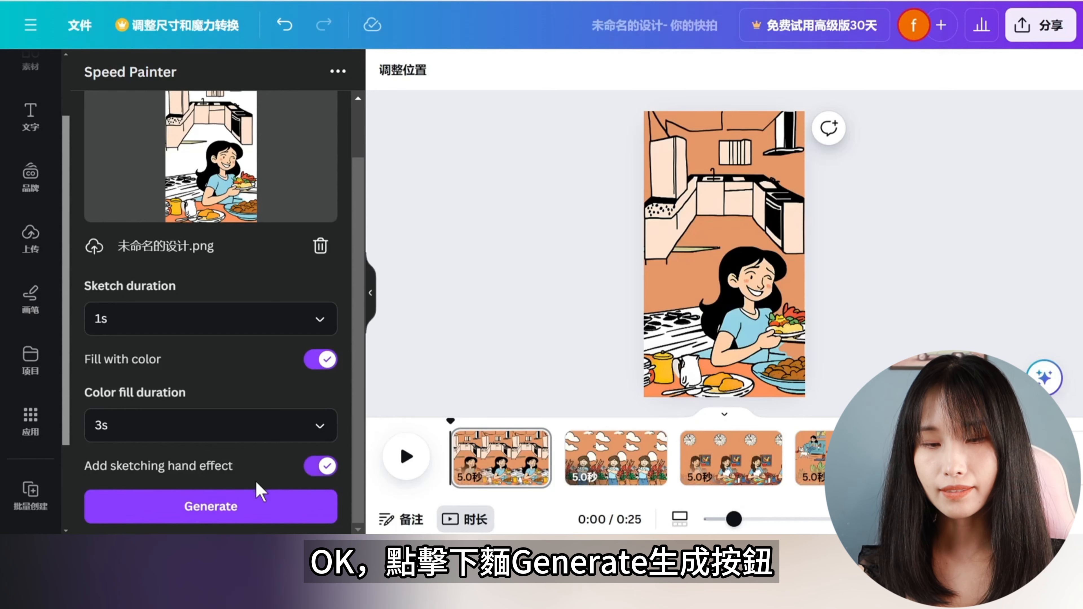
pyautogui.click(250, 512)
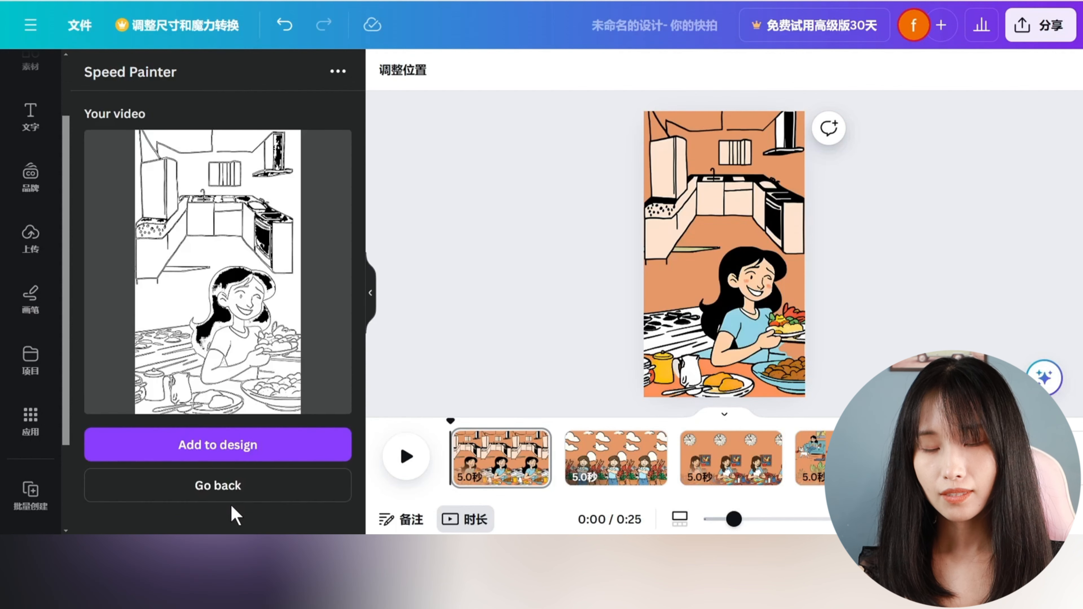
# Add the generated drawing animation to page 1 and enlarge it to cover the whole page.
pyautogui.click(241, 453)
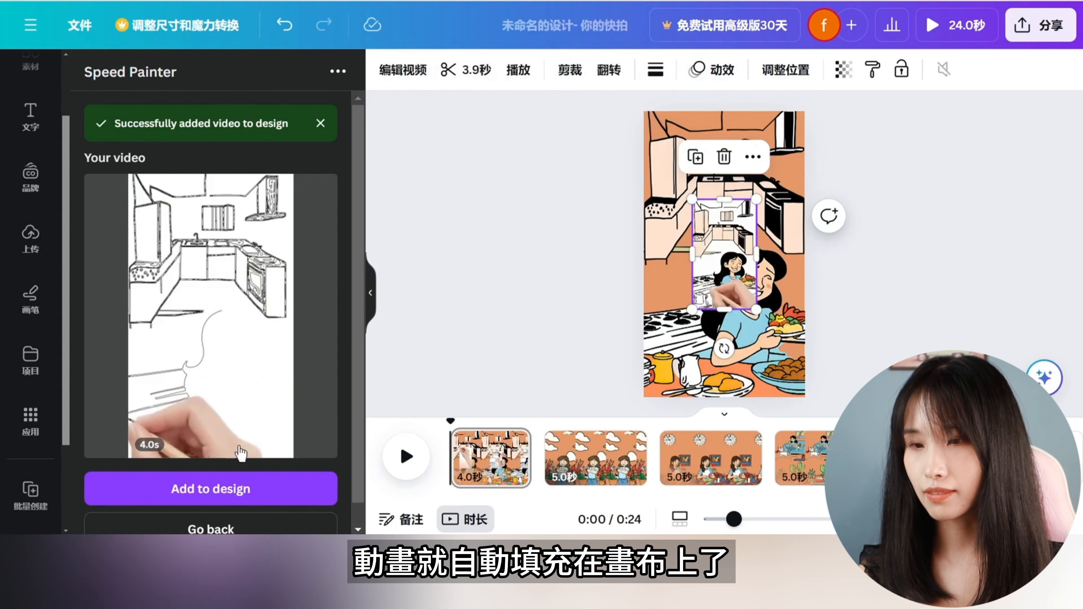
pyautogui.moveTo(694, 199); pyautogui.dragTo(640, 110)
pyautogui.moveTo(757, 309); pyautogui.dragTo(805, 393)
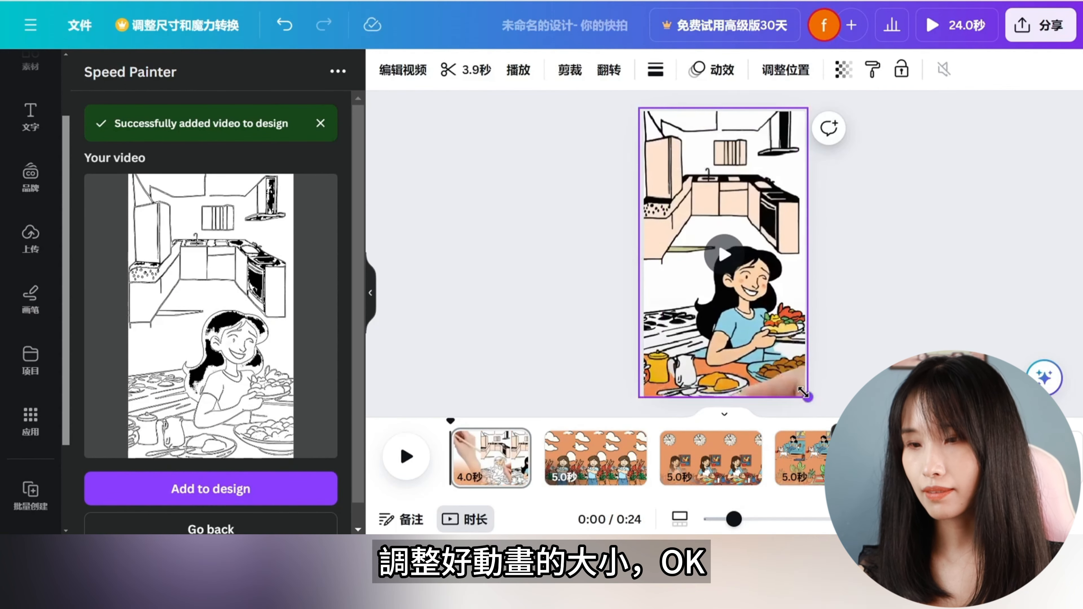
pyautogui.moveTo(638, 394); pyautogui.dragTo(645, 383)
pyautogui.click(883, 375)
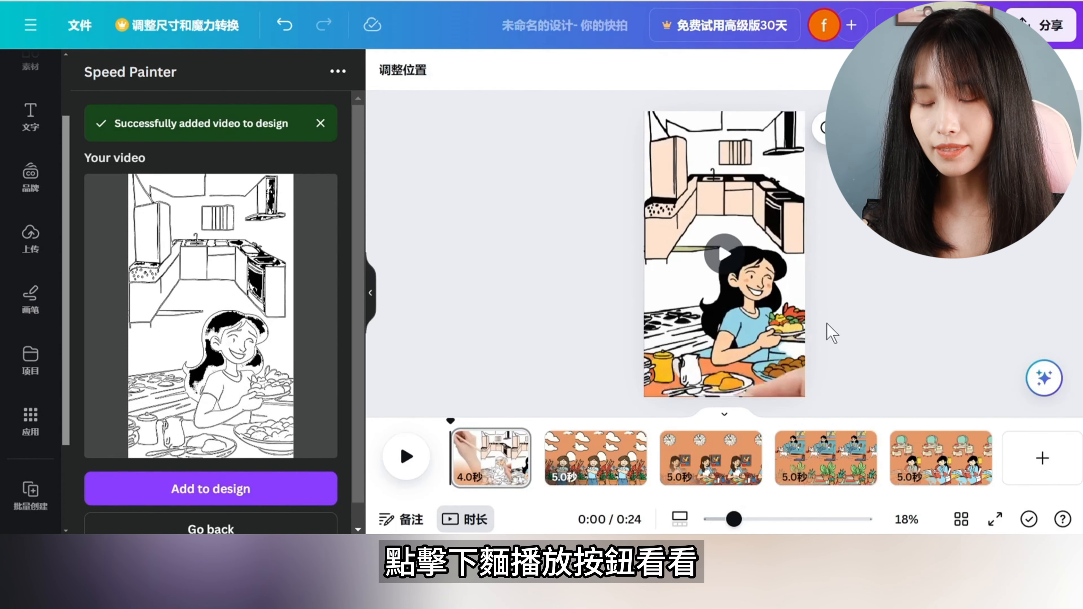
# Play the page 1 drawing animation, pause it, and return the playhead to the start of page 2.
pyautogui.click(407, 446)
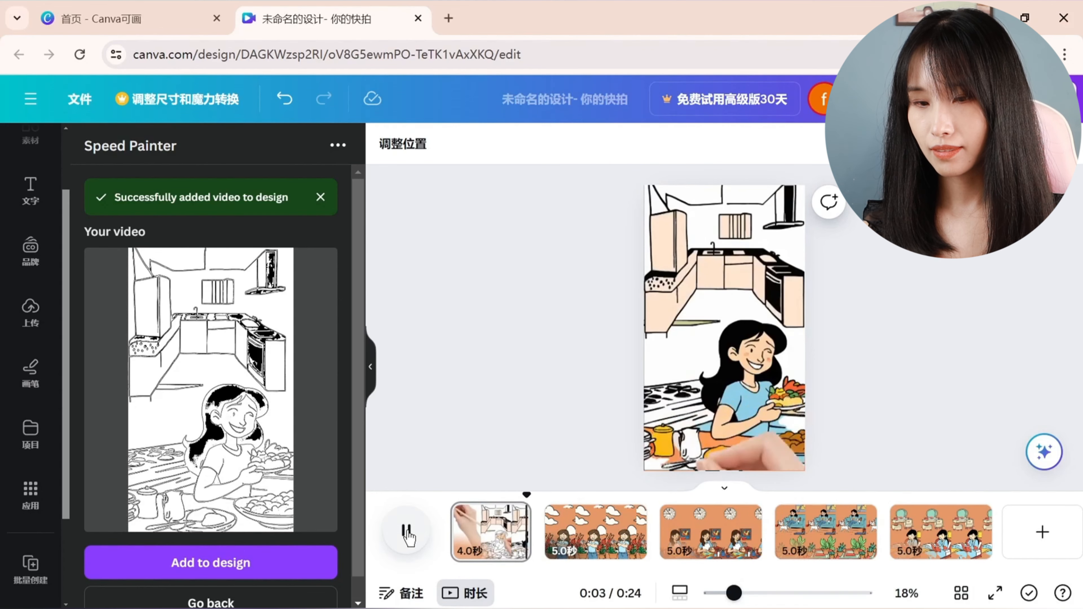
pyautogui.click(407, 532)
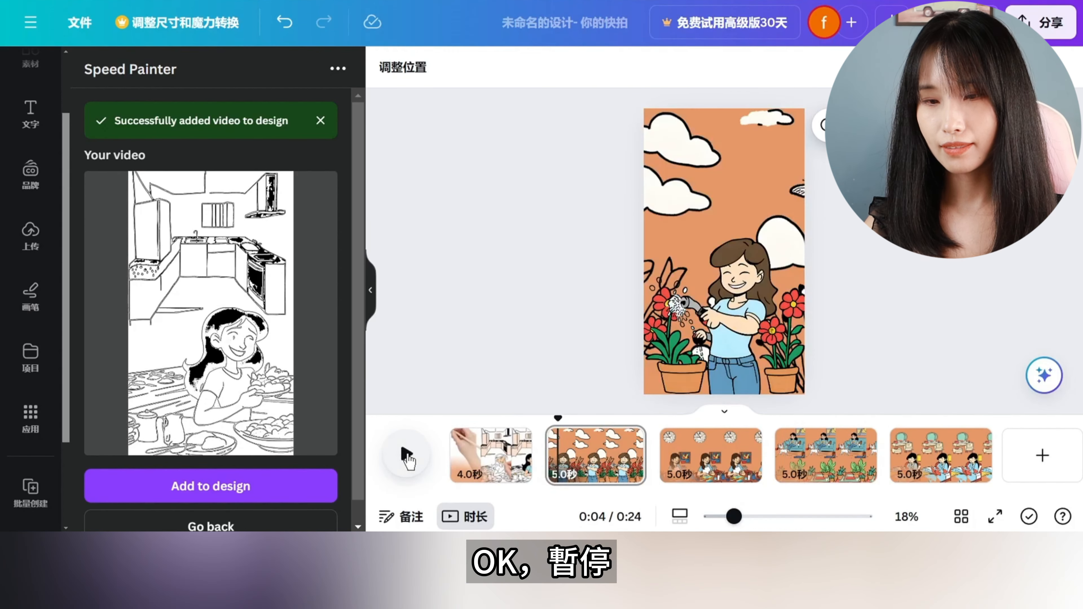
pyautogui.click(538, 419)
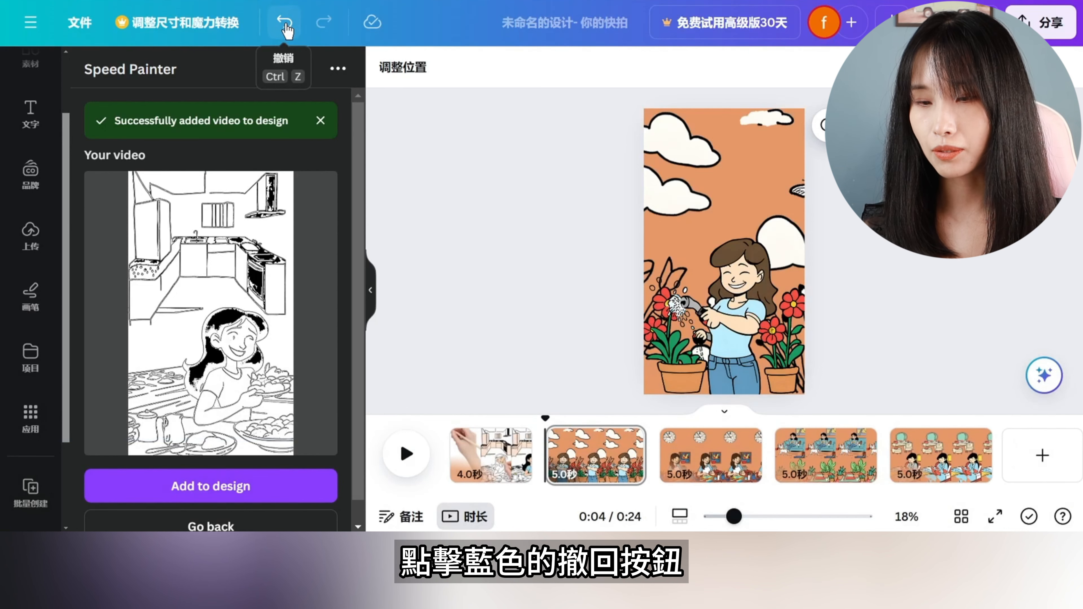
# Undo the resizing and insertion of the drawing animation on page 1.
pyautogui.click(285, 22)
pyautogui.click(285, 22)
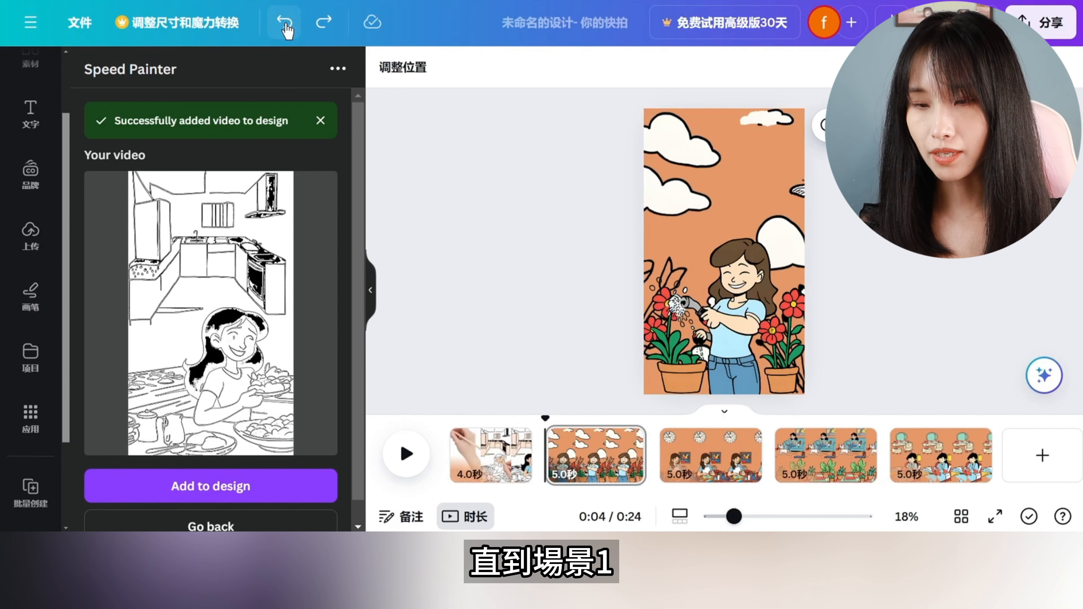
pyautogui.click(284, 22)
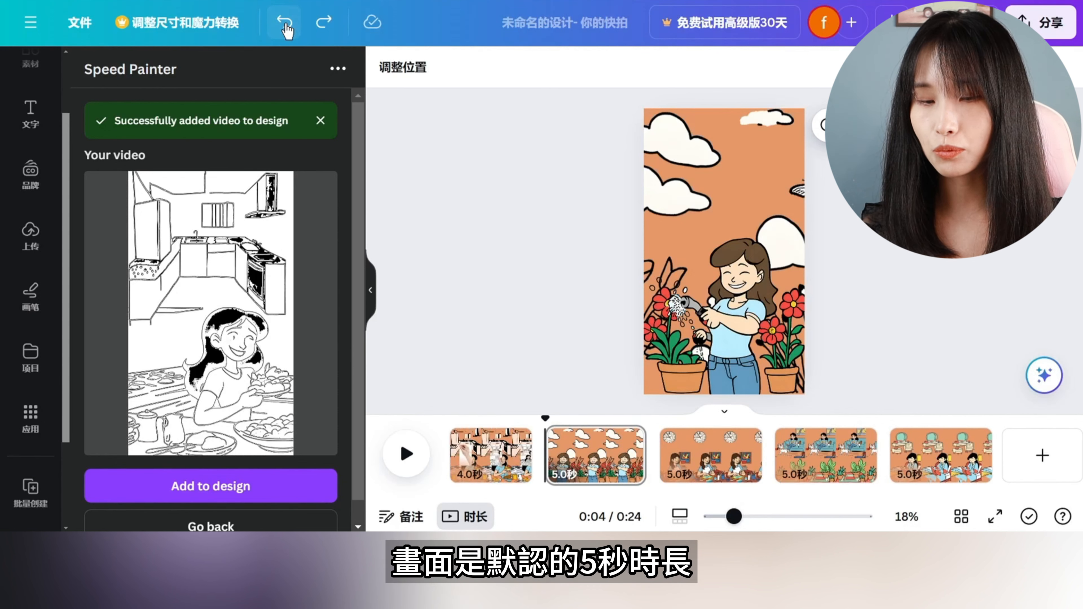
# Split page 1, the kitchen scene, into 3.5-second and 1.5-second clips.
pyautogui.click(451, 416)
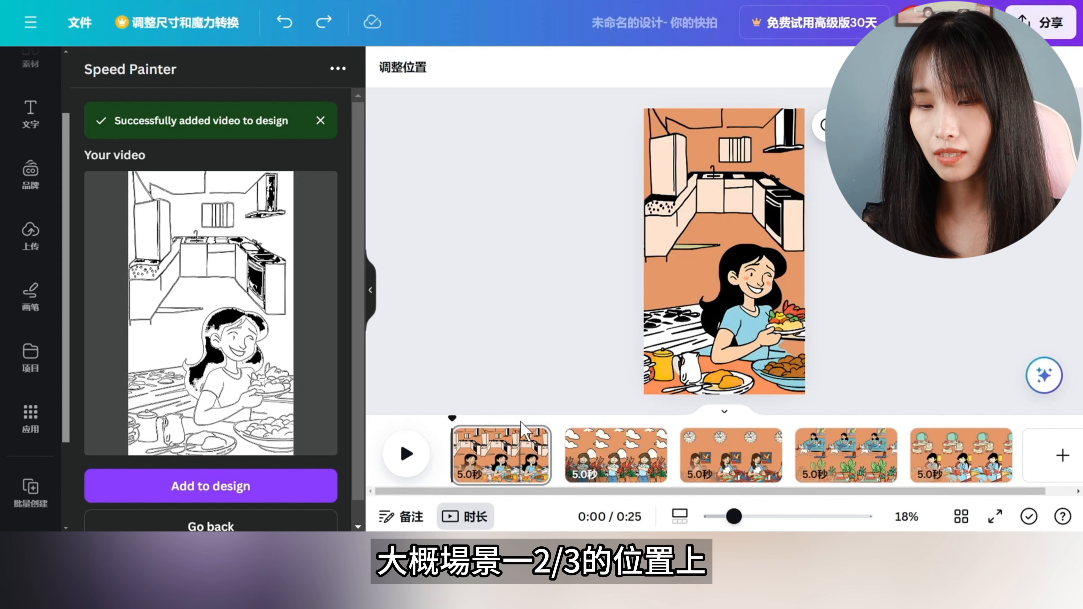
pyautogui.rightClick(524, 442)
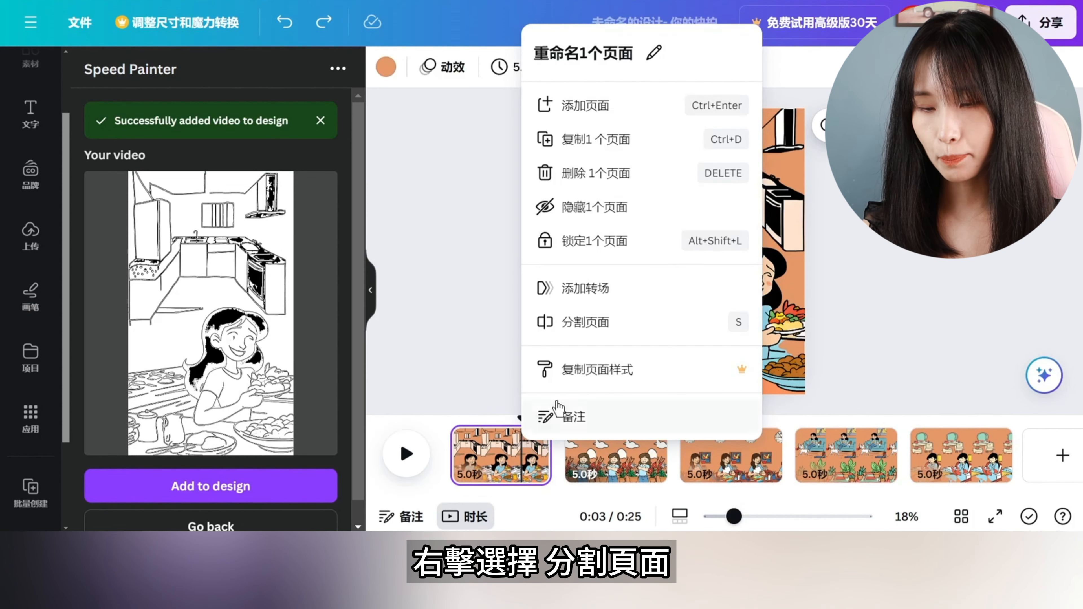
pyautogui.click(587, 323)
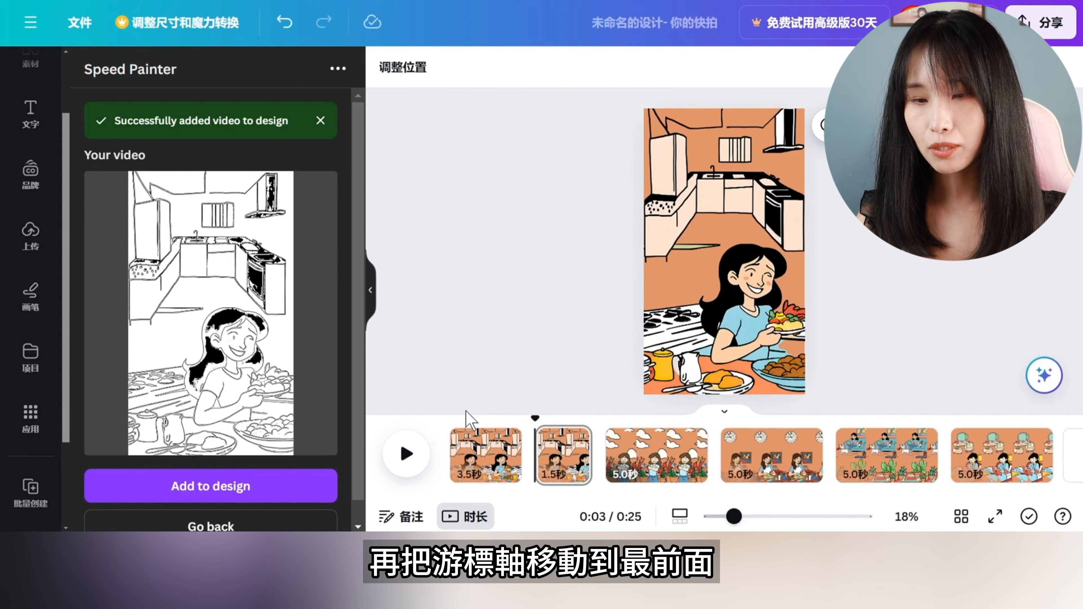
# Add the generated drawing animation to the first kitchen clip and enlarge it to cover the whole page.
pyautogui.click(453, 428)
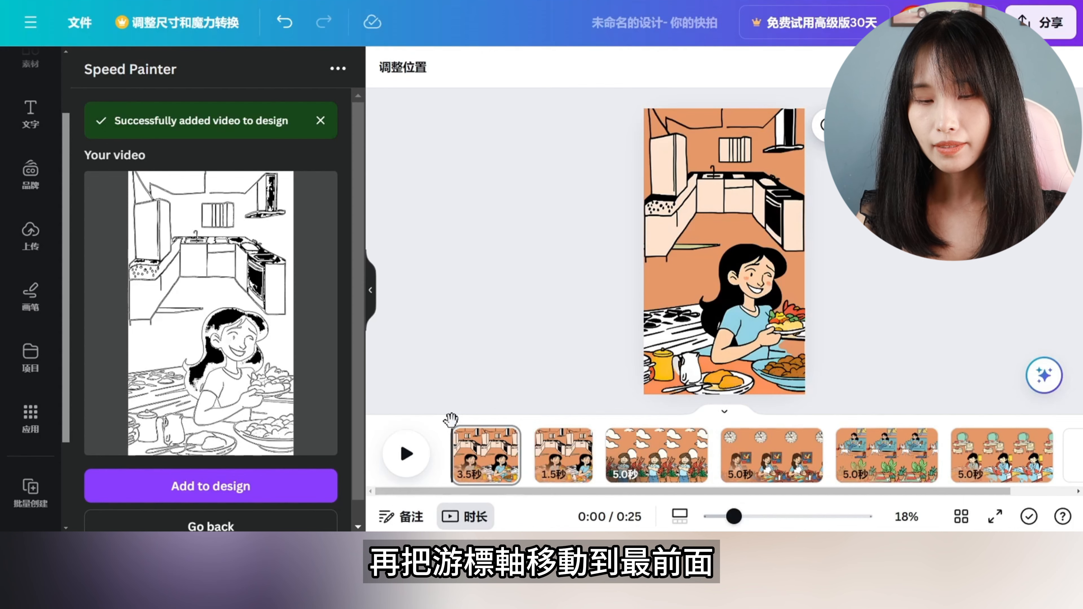
pyautogui.click(241, 489)
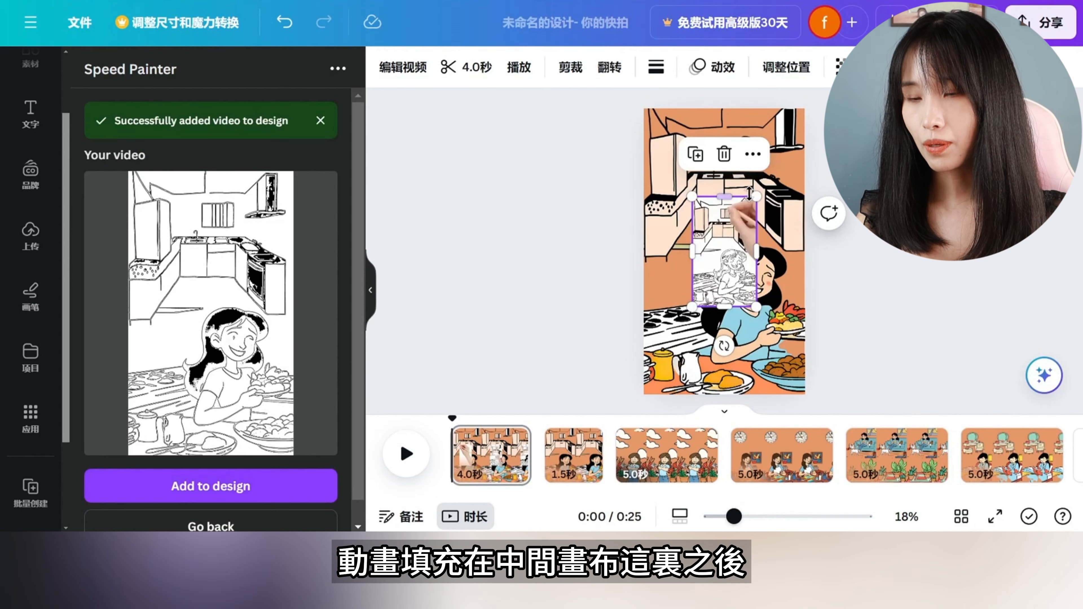
pyautogui.moveTo(693, 197); pyautogui.dragTo(642, 108)
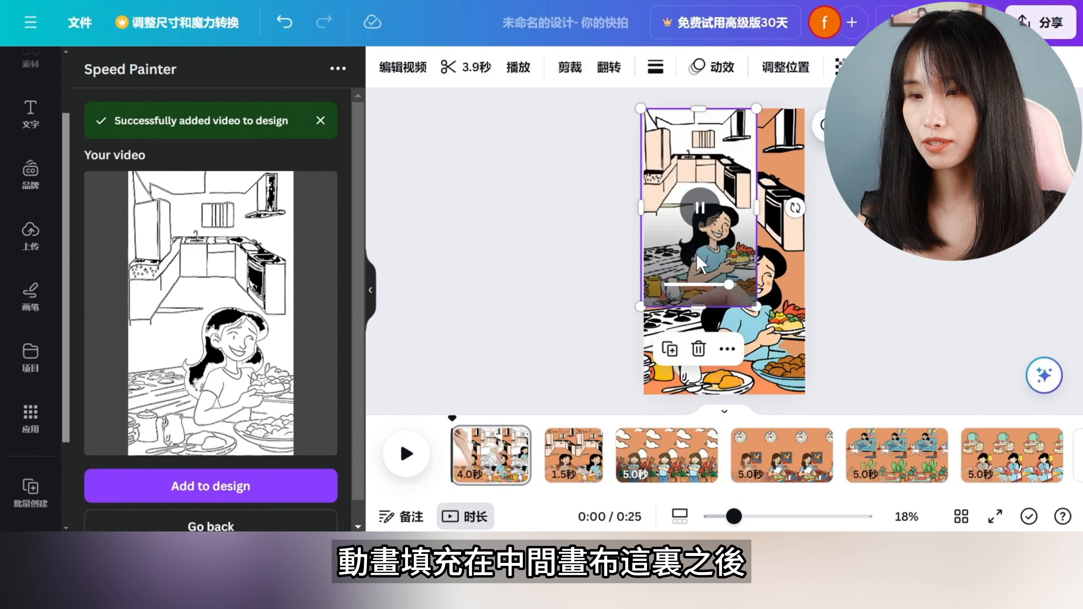
pyautogui.moveTo(756, 306); pyautogui.dragTo(808, 392)
pyautogui.click(906, 348)
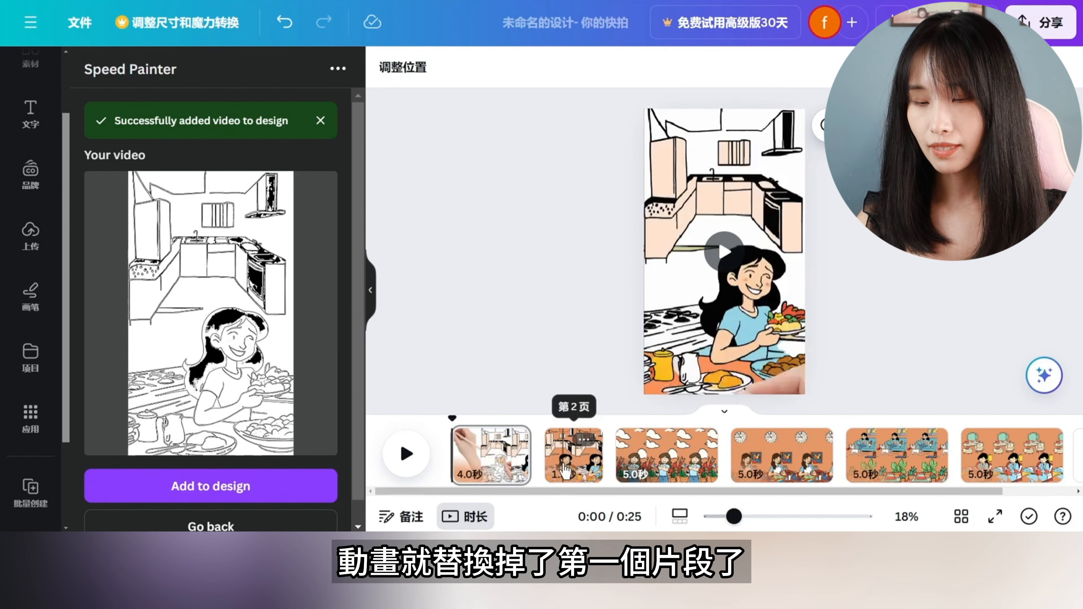
# Add a Dissolve (溶解) transition between the two kitchen clips and a Fly in (飞入) transition between the kitchen and garden scenes.
pyautogui.moveTo(536, 450)
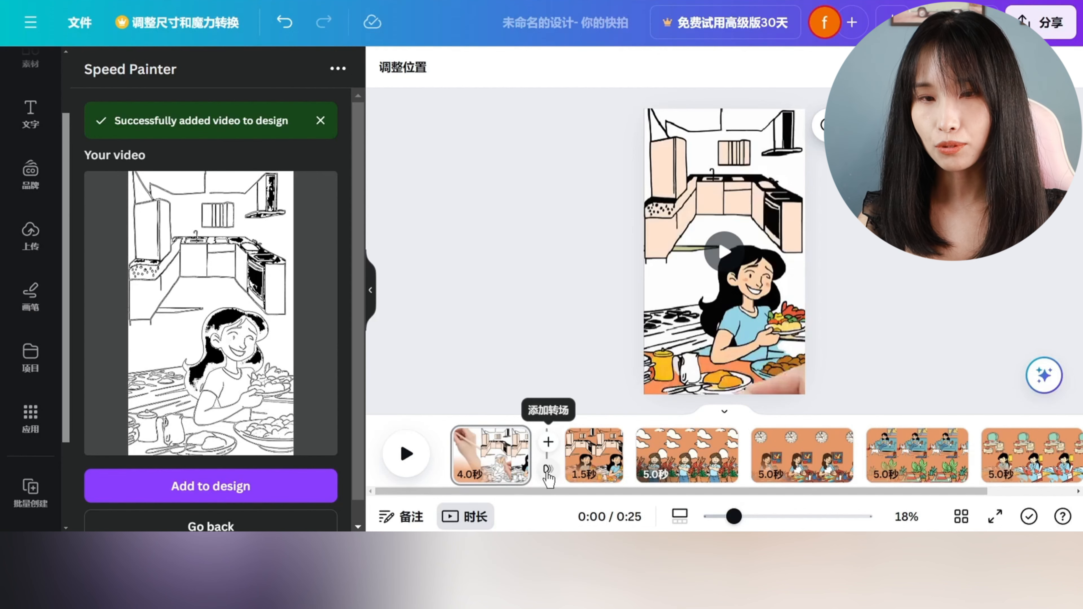
pyautogui.click(548, 470)
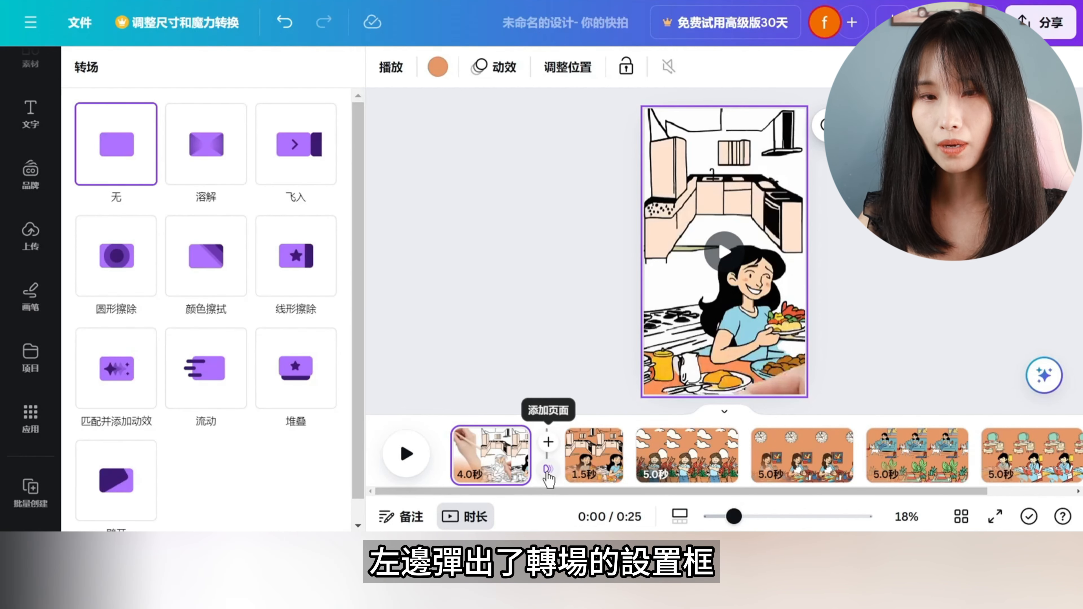
pyautogui.click(216, 166)
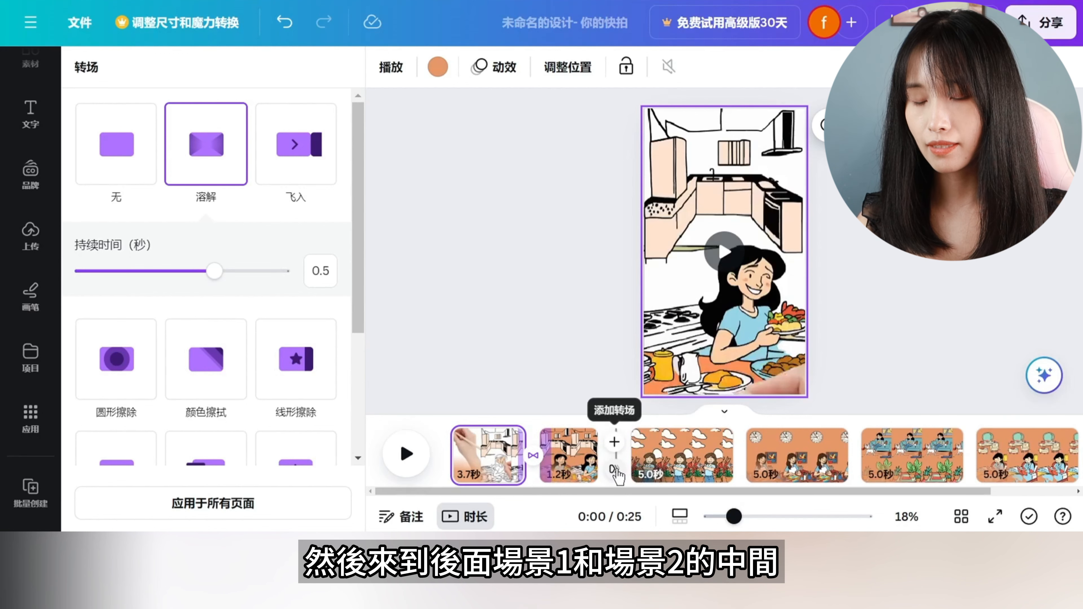
pyautogui.click(615, 469)
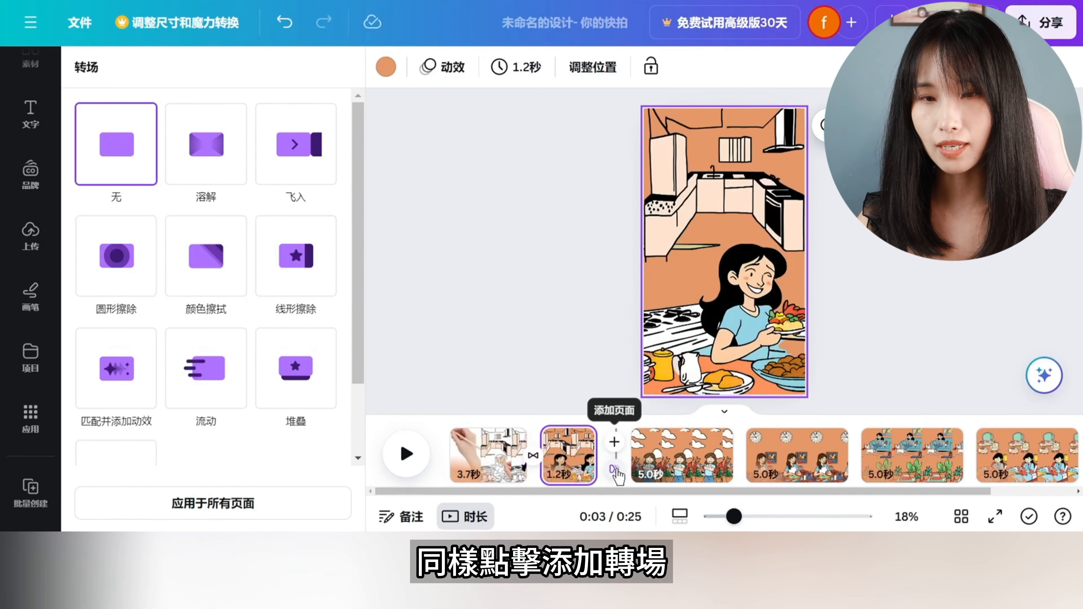
pyautogui.click(319, 169)
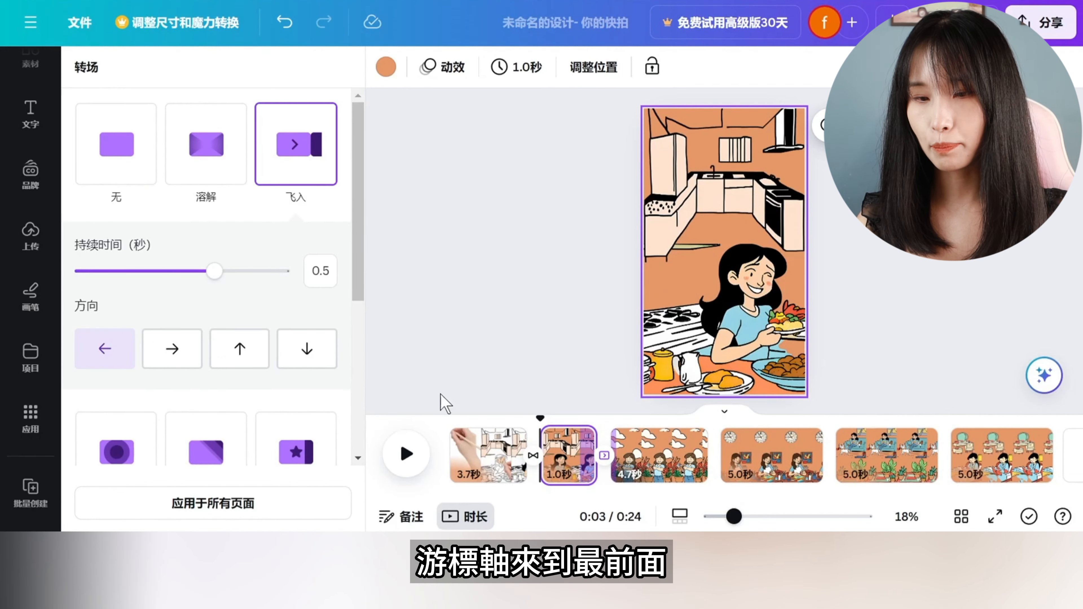
# Play the video from the start to preview the drawing animation and transitions, then pause it.
pyautogui.click(450, 420)
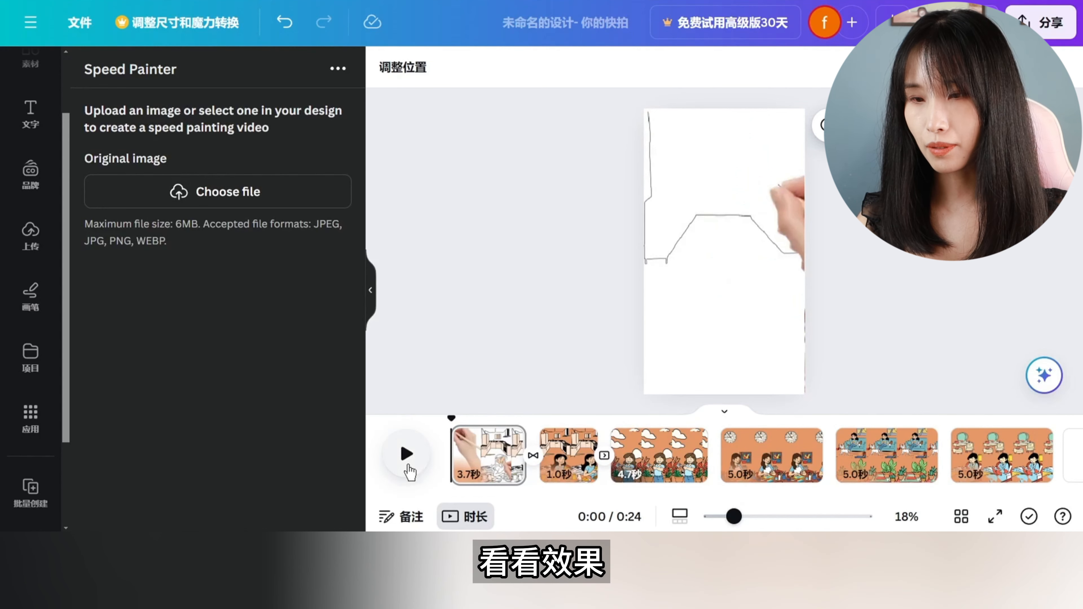
pyautogui.click(408, 455)
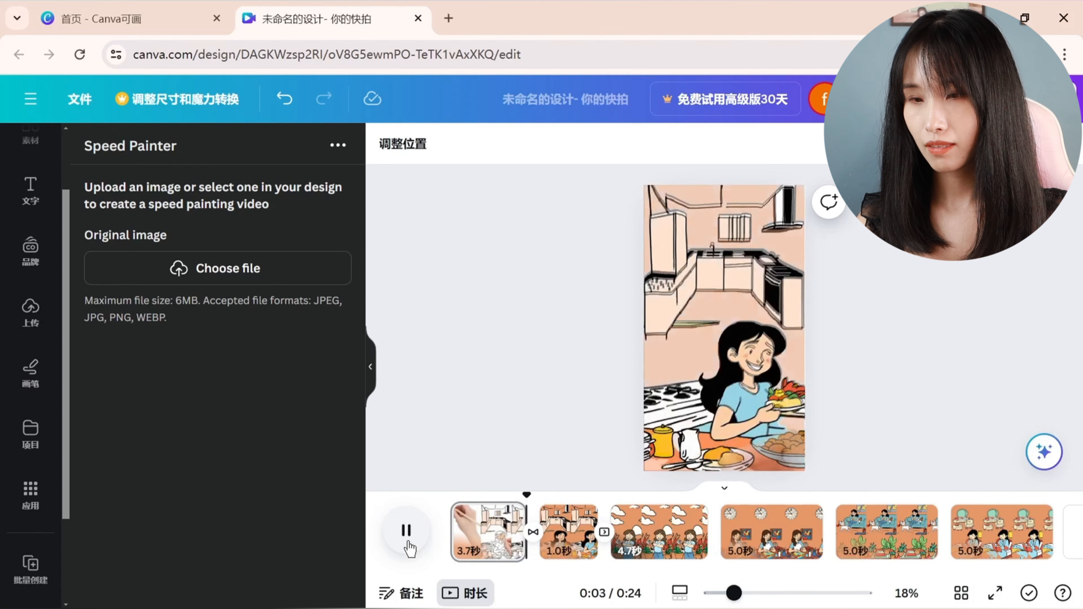
pyautogui.click(407, 541)
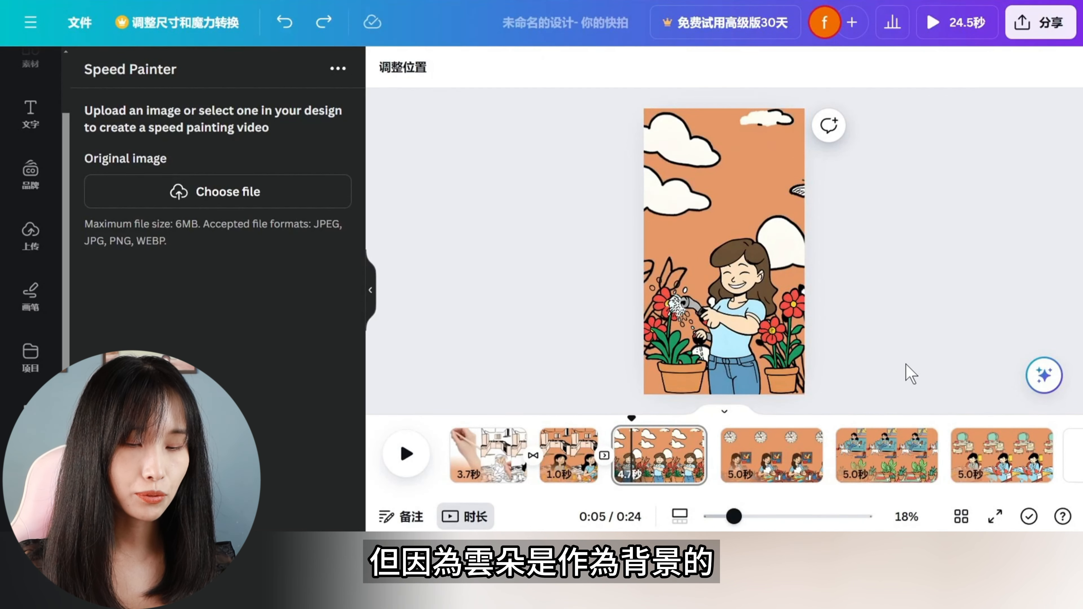
# Try to select the gardening girl and the cloud background together on the garden page.
pyautogui.moveTo(907, 374)
pyautogui.mouseDown()
pyautogui.moveTo(829, 307)
pyautogui.moveTo(711, 145)
pyautogui.moveTo(719, 149)
pyautogui.mouseUp()
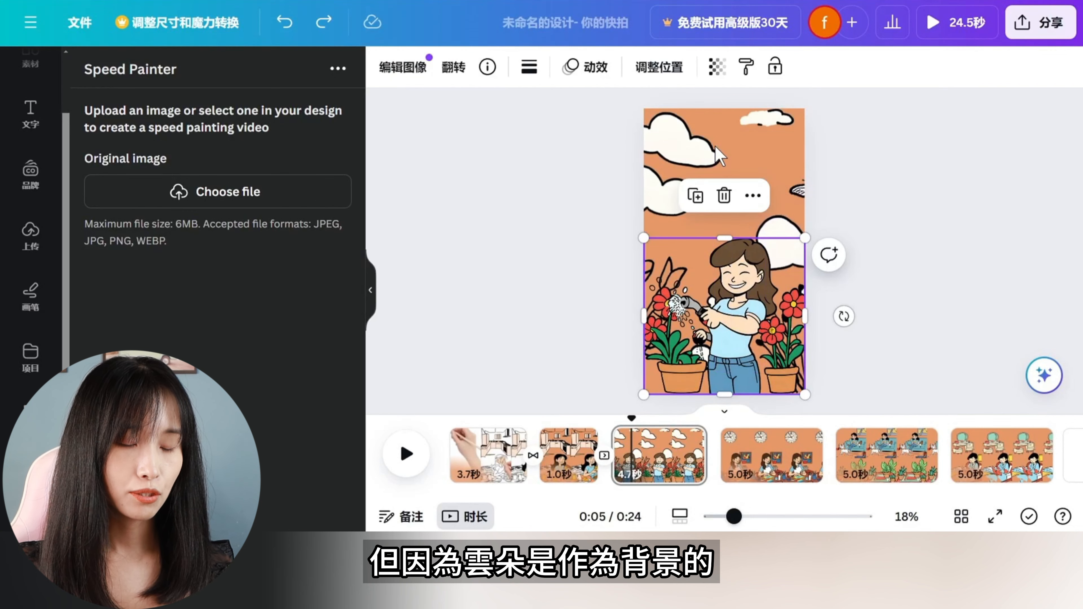
pyautogui.click(719, 155)
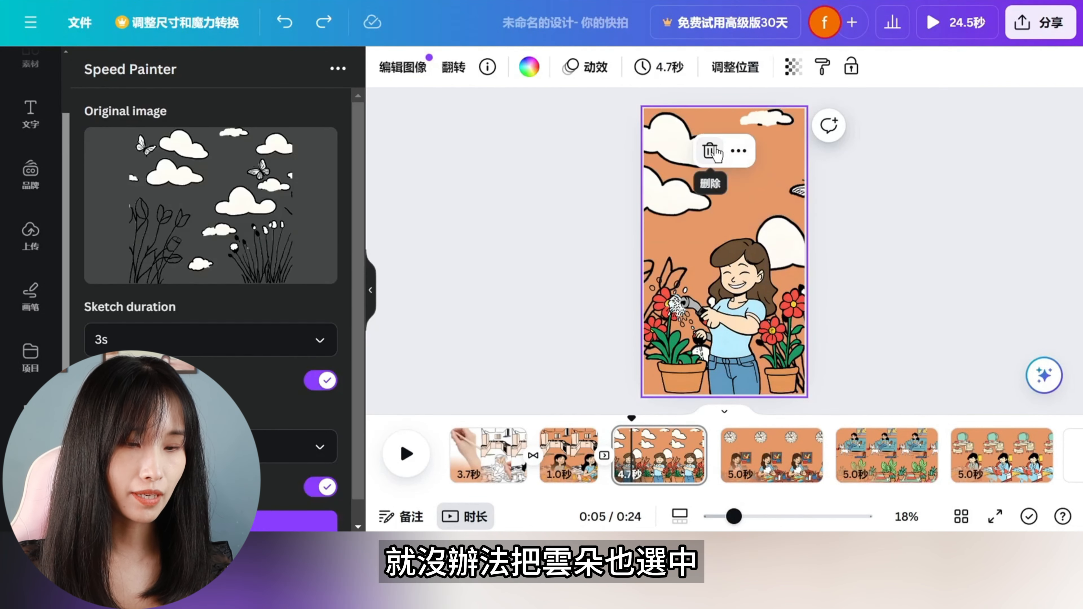
pyautogui.click(936, 225)
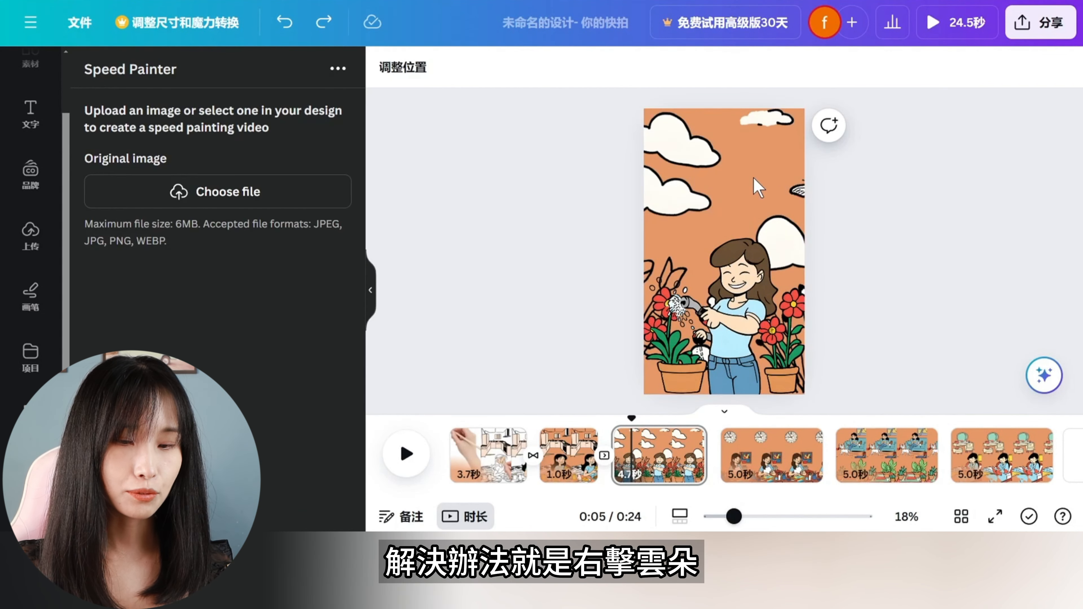
# Detach the cloud image from the garden page's background, enlarge it beyond the page width and move it upward.
pyautogui.rightClick(754, 178)
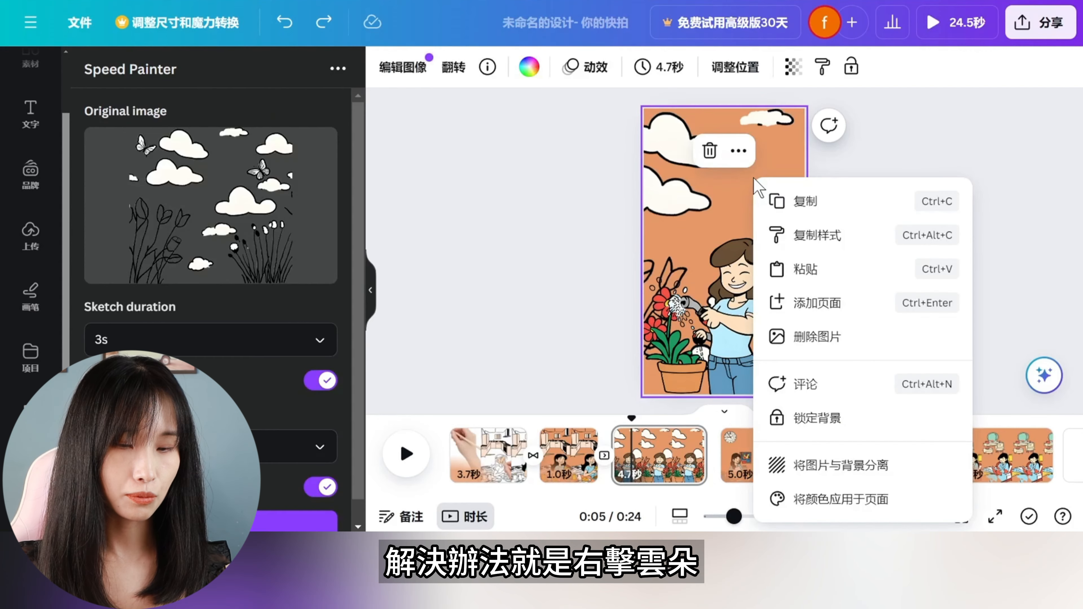
pyautogui.click(860, 468)
pyautogui.moveTo(794, 316); pyautogui.dragTo(841, 364)
pyautogui.moveTo(662, 191); pyautogui.dragTo(622, 126)
pyautogui.moveTo(755, 310); pyautogui.dragTo(745, 252)
pyautogui.moveTo(831, 303); pyautogui.dragTo(878, 367)
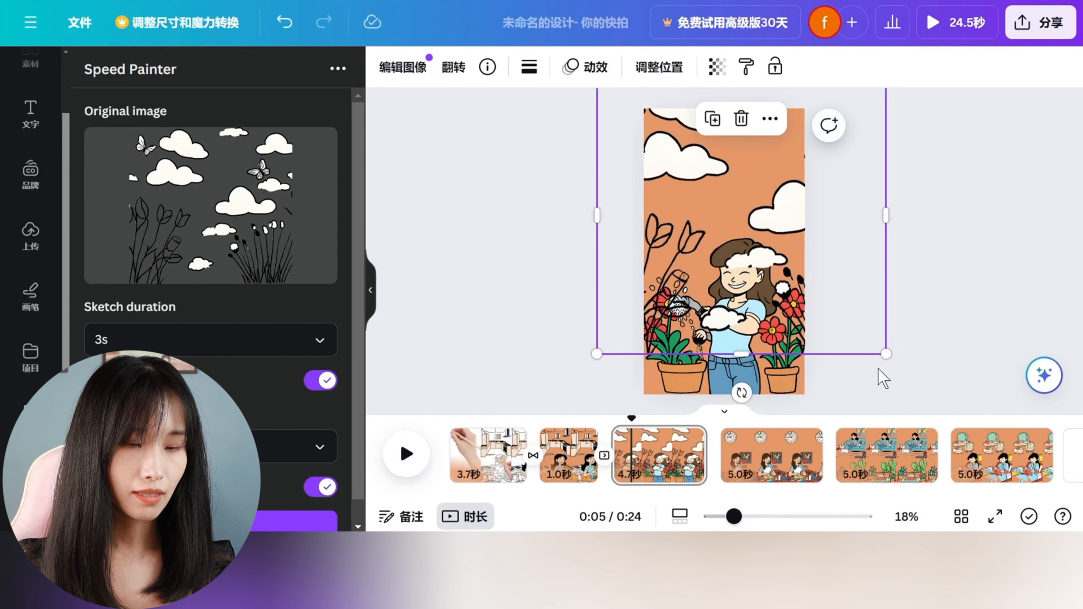
# Send the cloud illustration behind the gardening girl and deselect it.
pyautogui.rightClick(744, 210)
pyautogui.moveTo(743, 209)
pyautogui.click(588, 279)
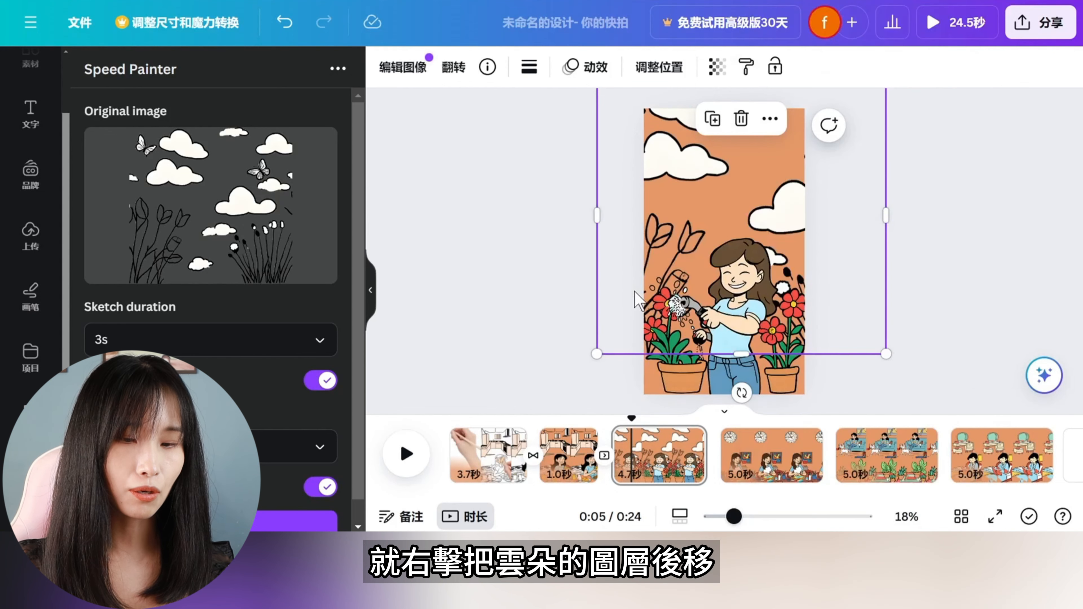
pyautogui.click(934, 315)
# Select the girl and cloud illustrations together and download the selection as a PNG.
pyautogui.moveTo(894, 395); pyautogui.dragTo(700, 160)
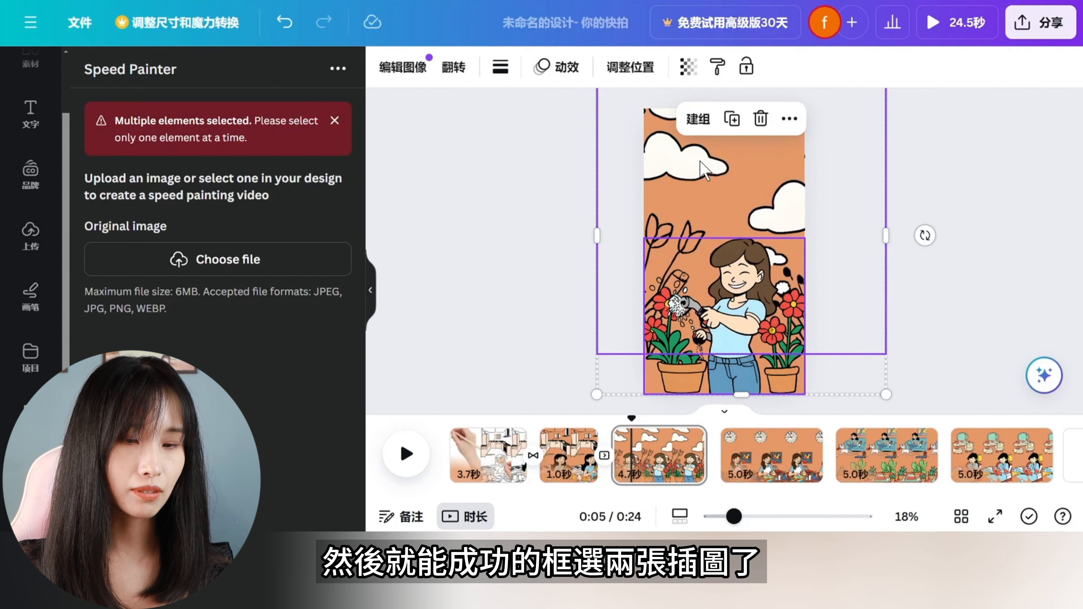
pyautogui.rightClick(748, 200)
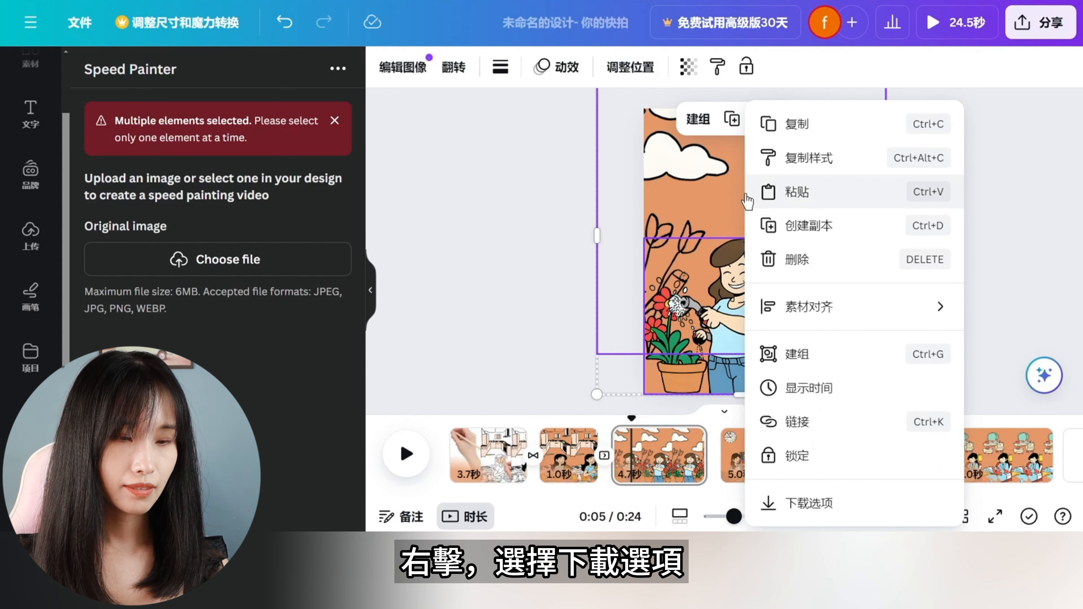
pyautogui.click(831, 503)
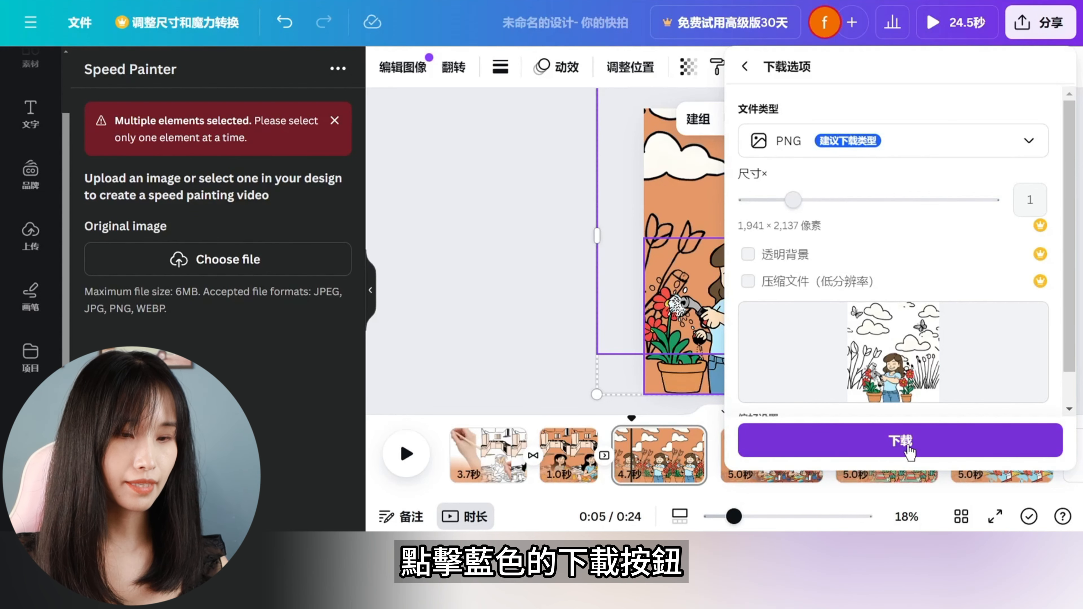
pyautogui.click(900, 441)
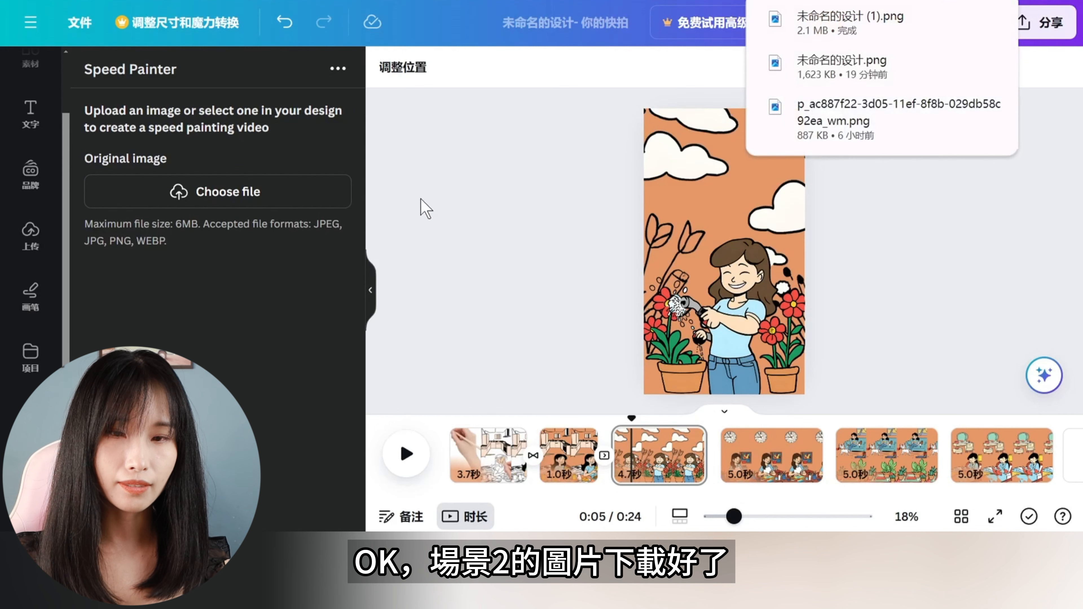
# Upload the downloaded garden image 未命名的设计 (1) to Speed Painter as the original image.
pyautogui.click(304, 201)
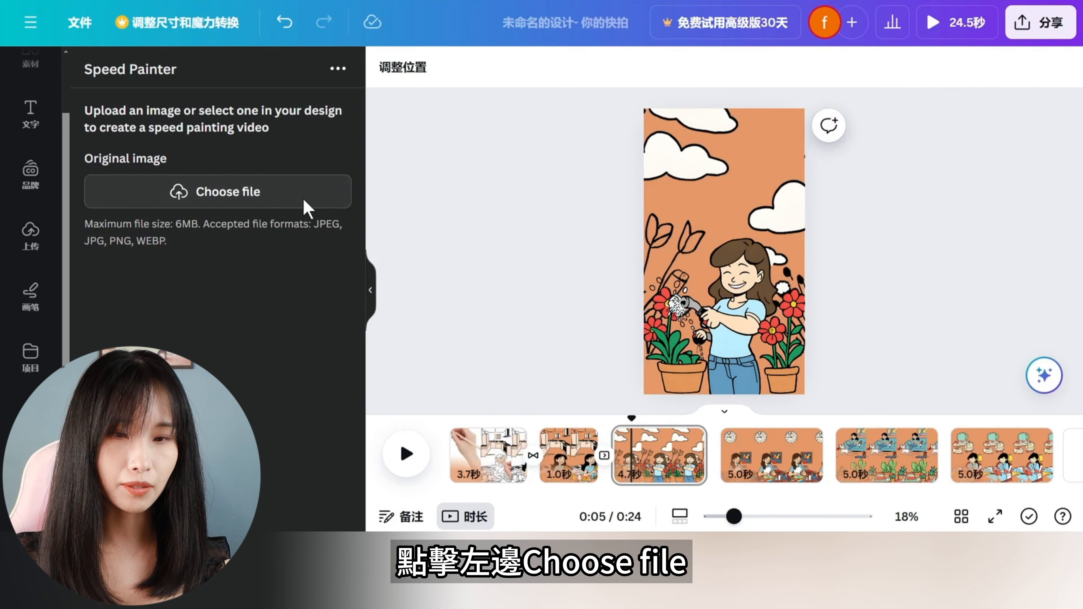
pyautogui.click(313, 273)
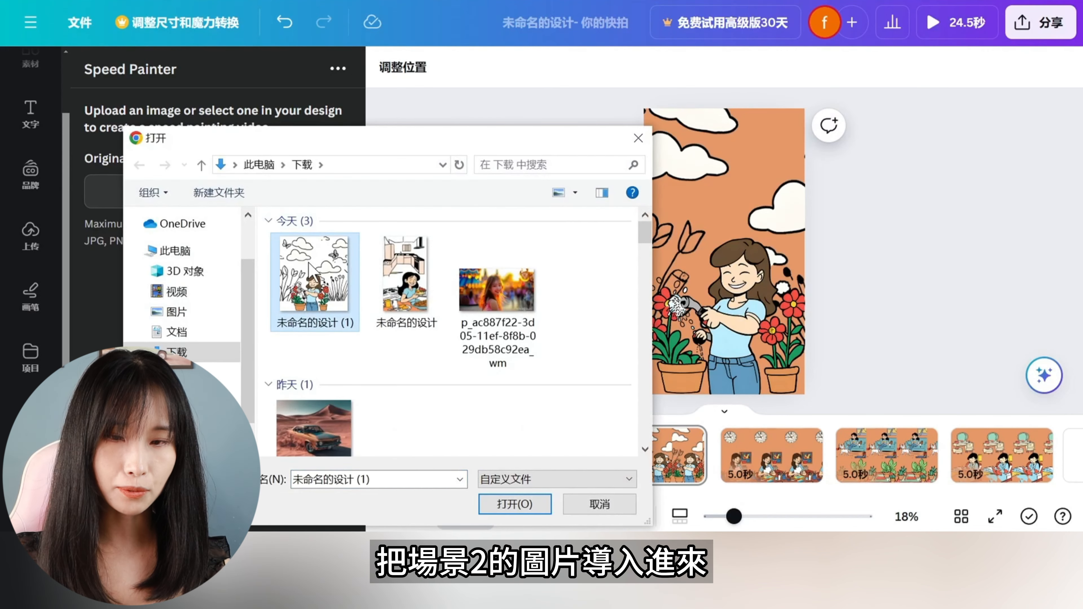
pyautogui.click(515, 504)
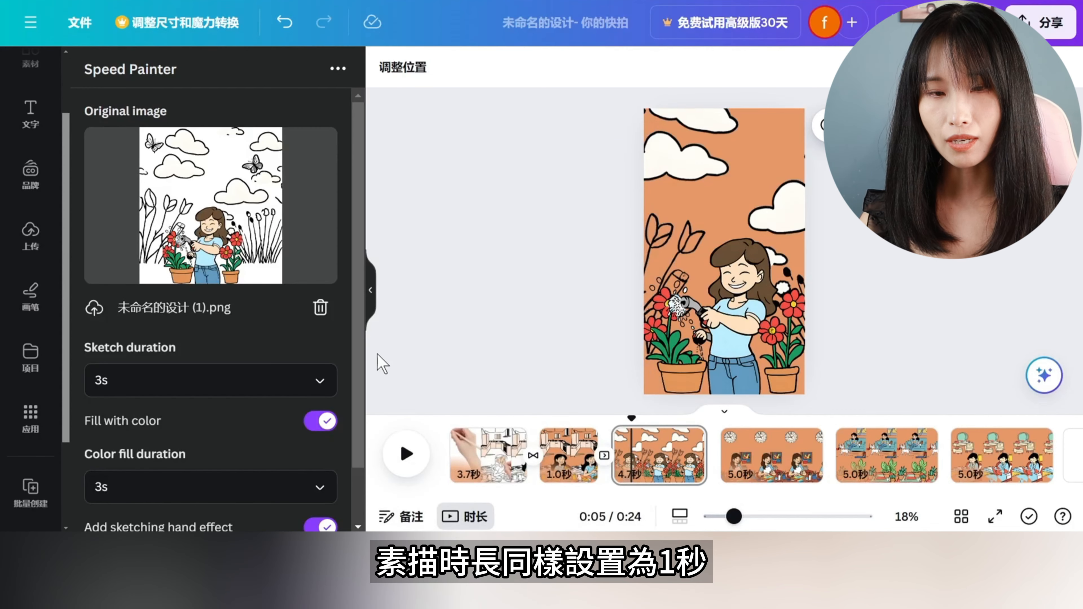
# Set the sketch duration to 1s and generate the garden scene's speed painting video with the 3s color fill.
pyautogui.click(194, 375)
pyautogui.click(176, 232)
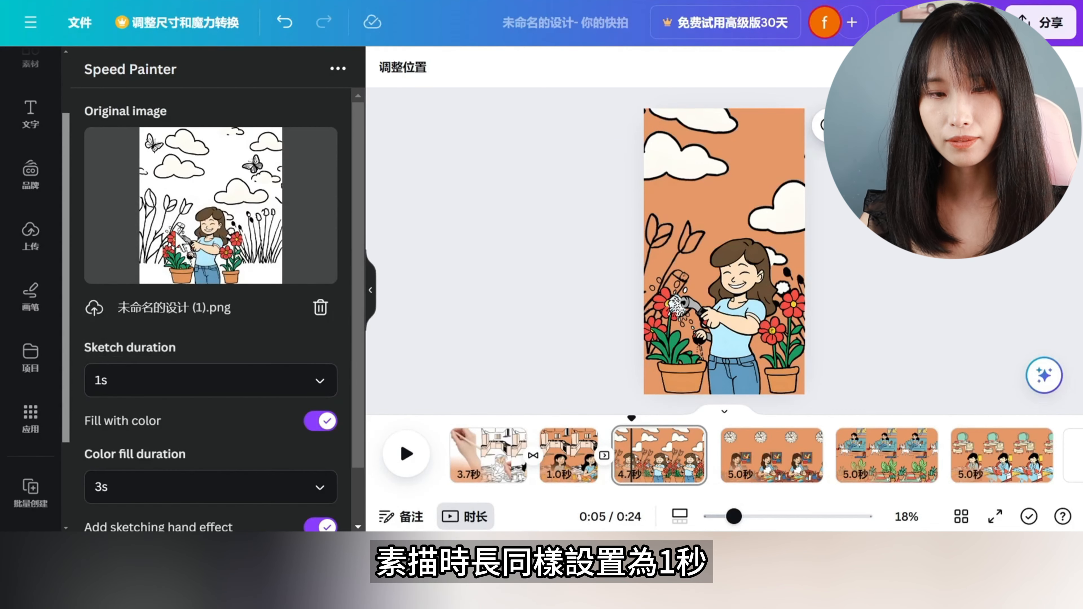
pyautogui.scroll(-2, 165, 421)
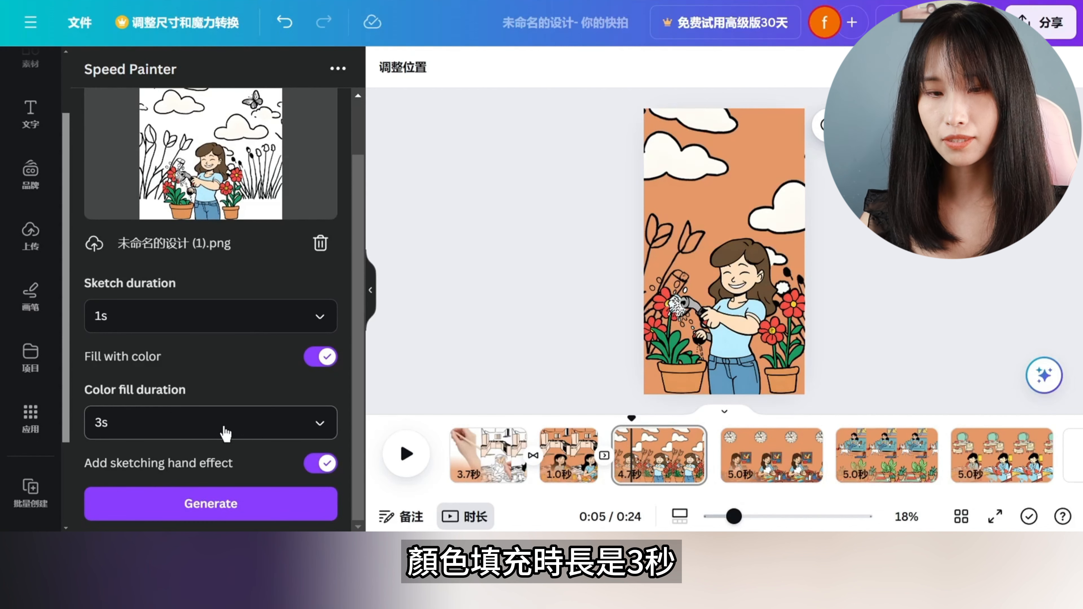
pyautogui.click(213, 503)
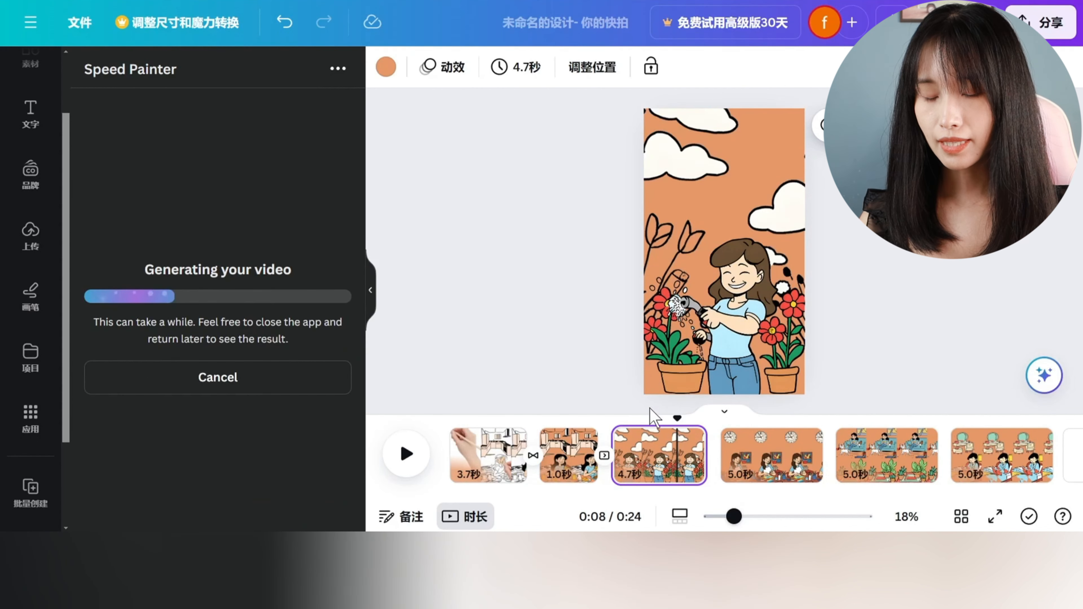
# Split the garden page into 3.2-second and 1.5-second clips and place the playhead on the first one.
pyautogui.rightClick(678, 451)
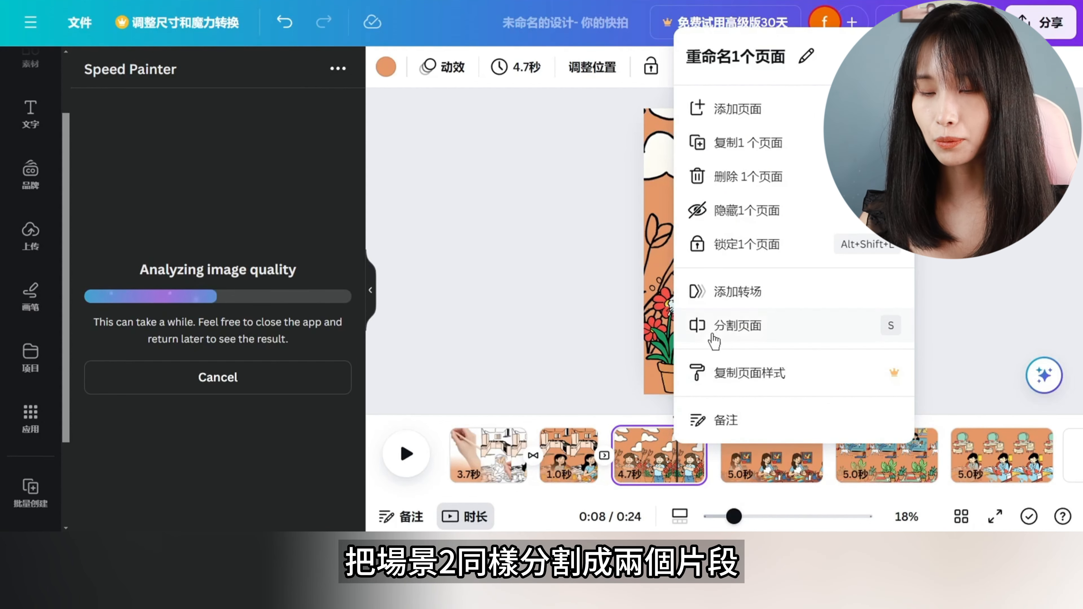
pyautogui.click(725, 330)
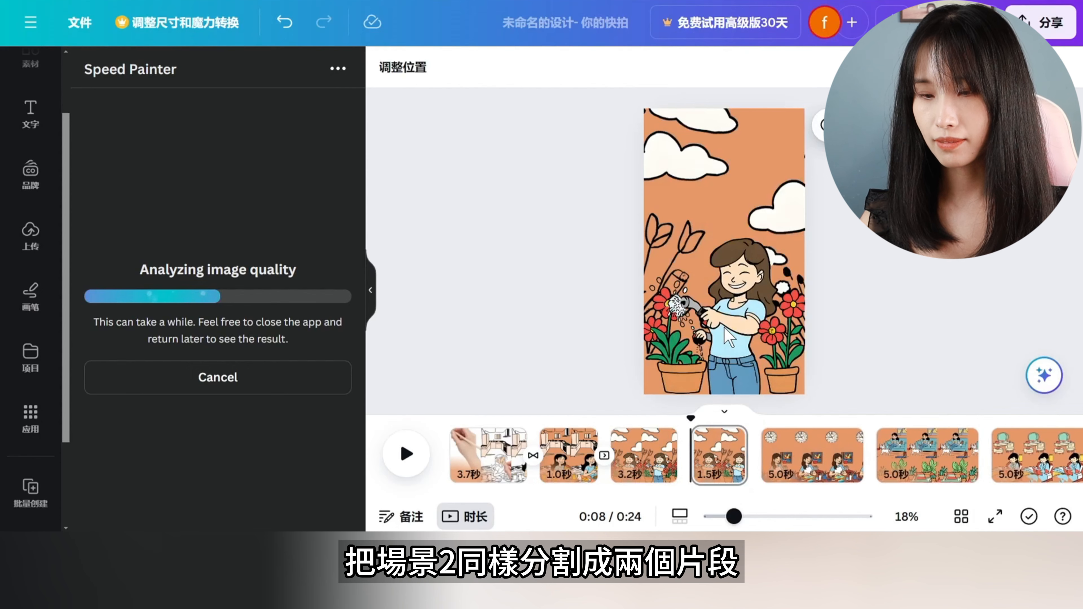
pyautogui.moveTo(648, 472)
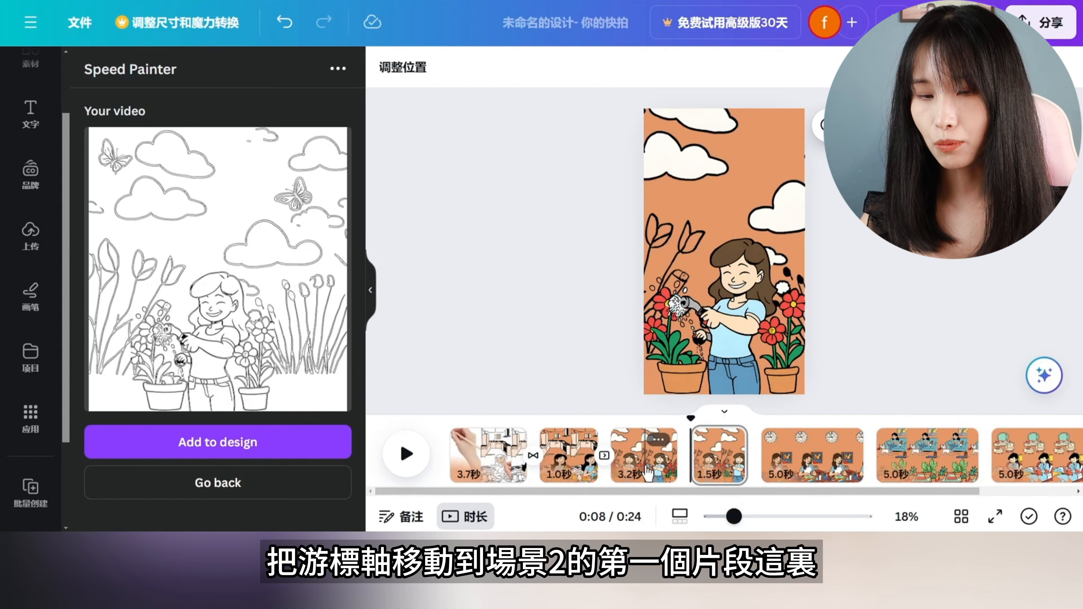
pyautogui.click(642, 425)
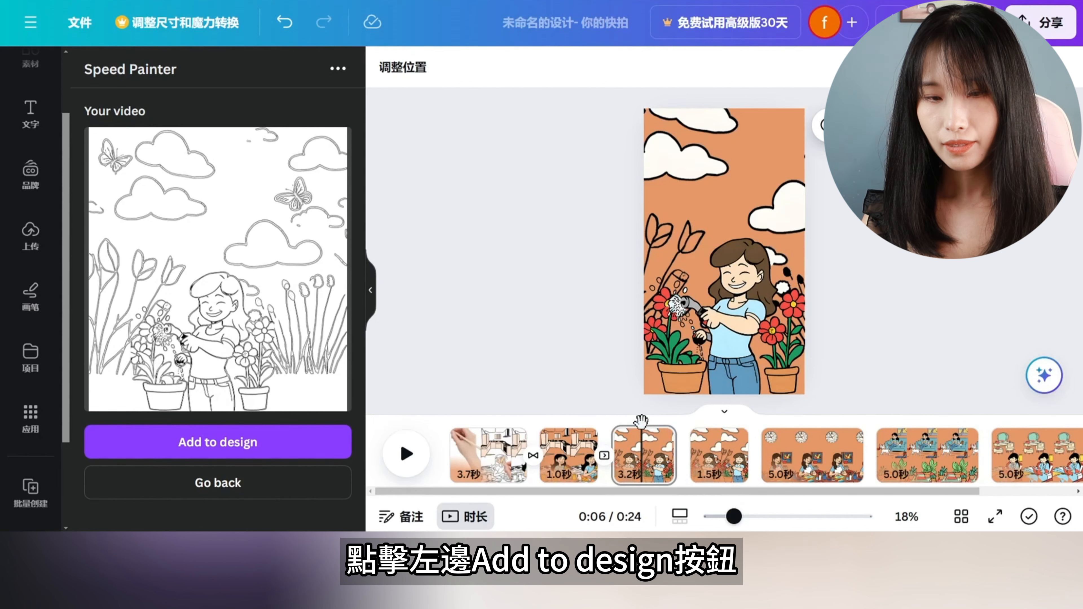
# Add the generated garden speed painting video to the design and enlarge it to cover the full canvas height.
pyautogui.click(278, 448)
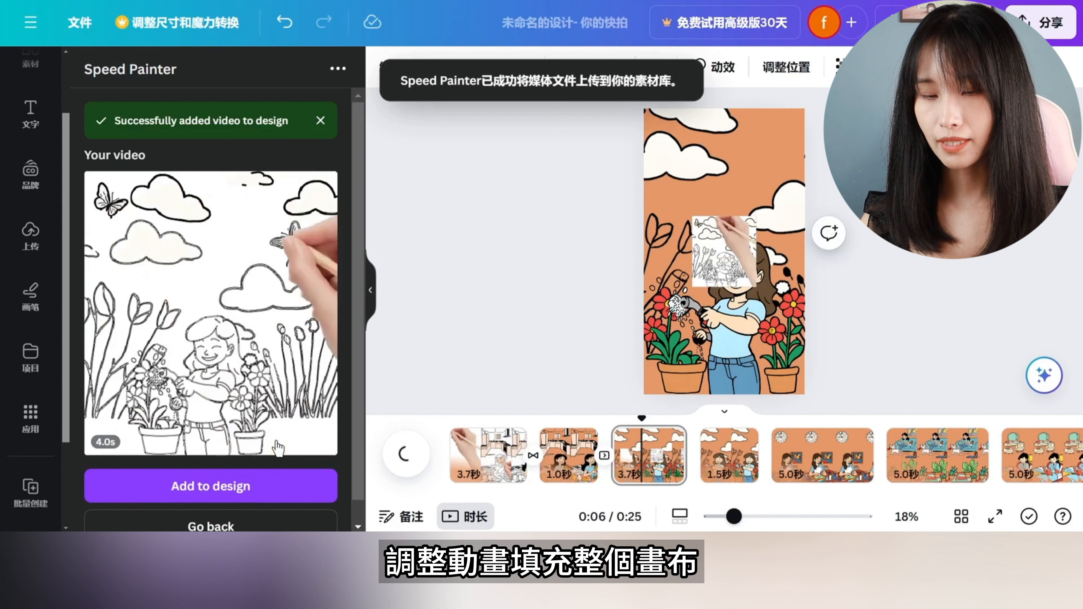
pyautogui.click(715, 256)
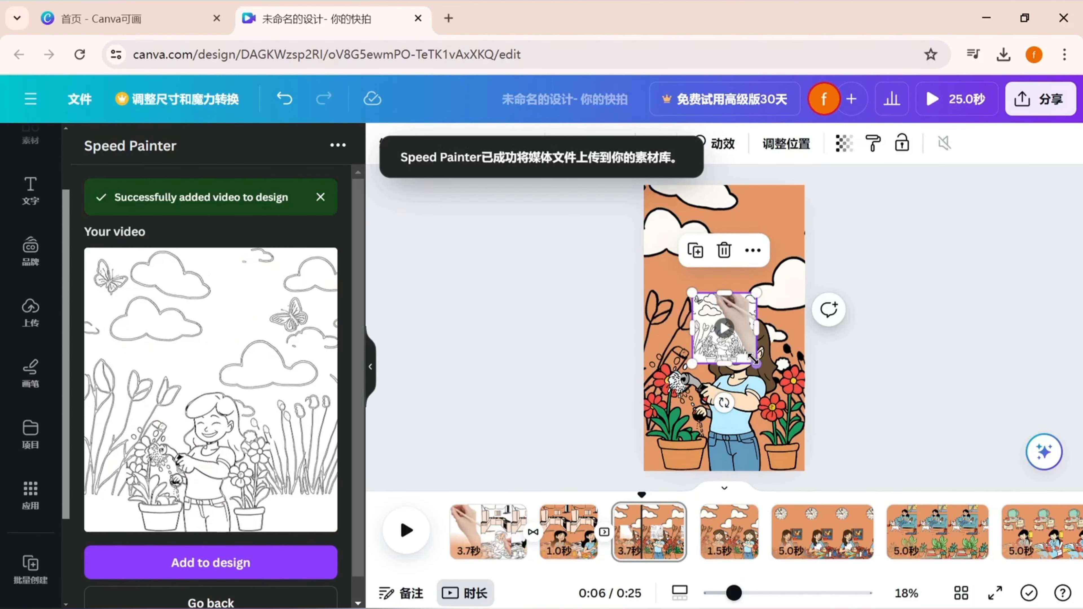
pyautogui.moveTo(753, 360); pyautogui.dragTo(805, 417)
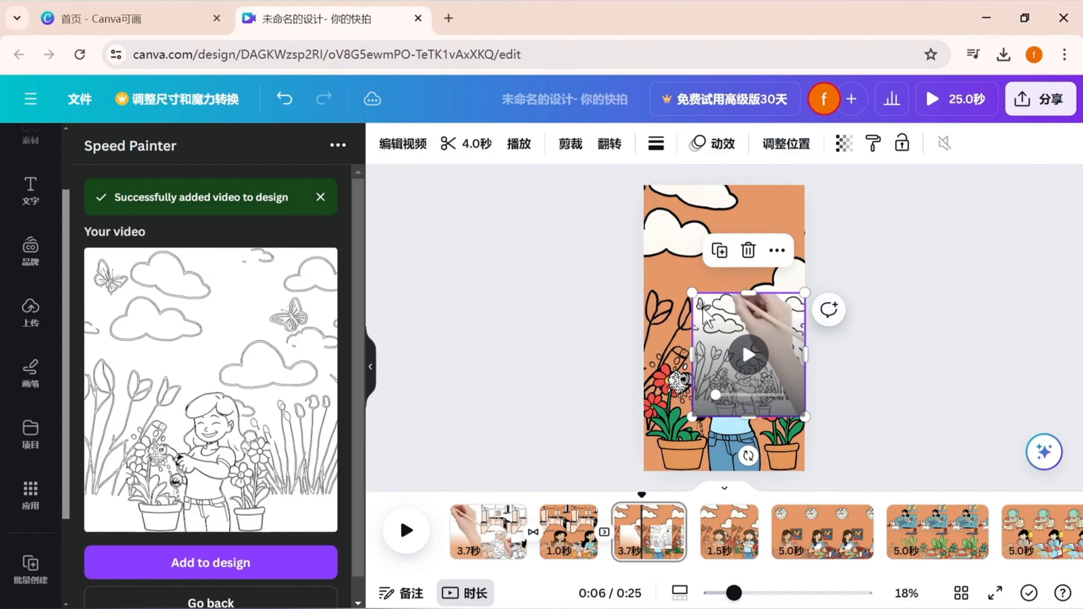
pyautogui.moveTo(690, 291); pyautogui.dragTo(620, 213)
pyautogui.moveTo(805, 417); pyautogui.dragTo(854, 472)
pyautogui.moveTo(619, 210); pyautogui.dragTo(595, 185)
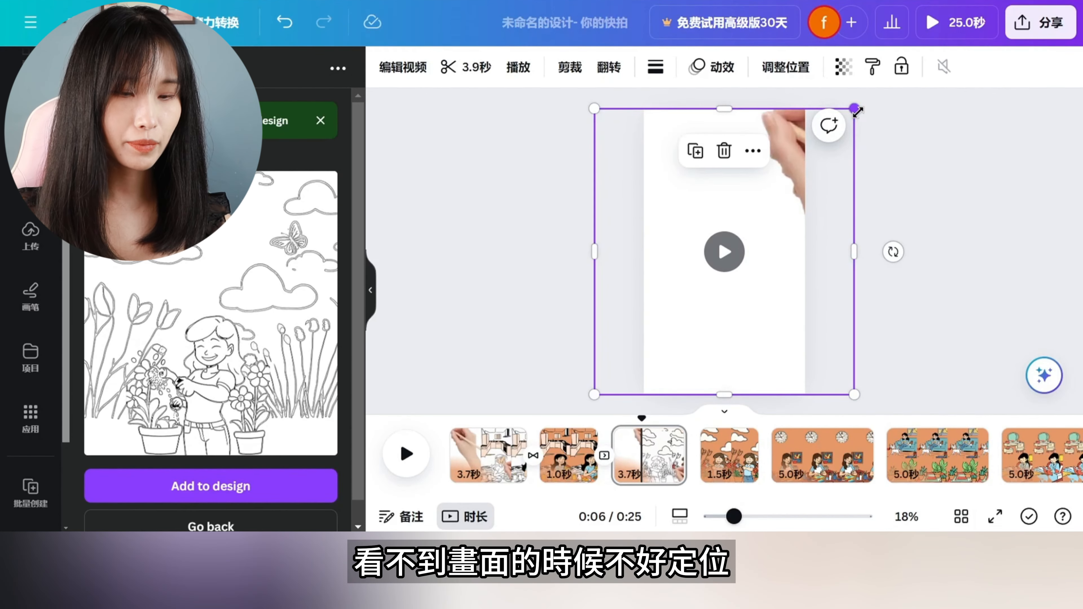
# Scrub the garden video to a frame with the sketch drawn and shift it sideways so the girl and flowerpots are in view.
pyautogui.click(856, 110)
pyautogui.moveTo(750, 249)
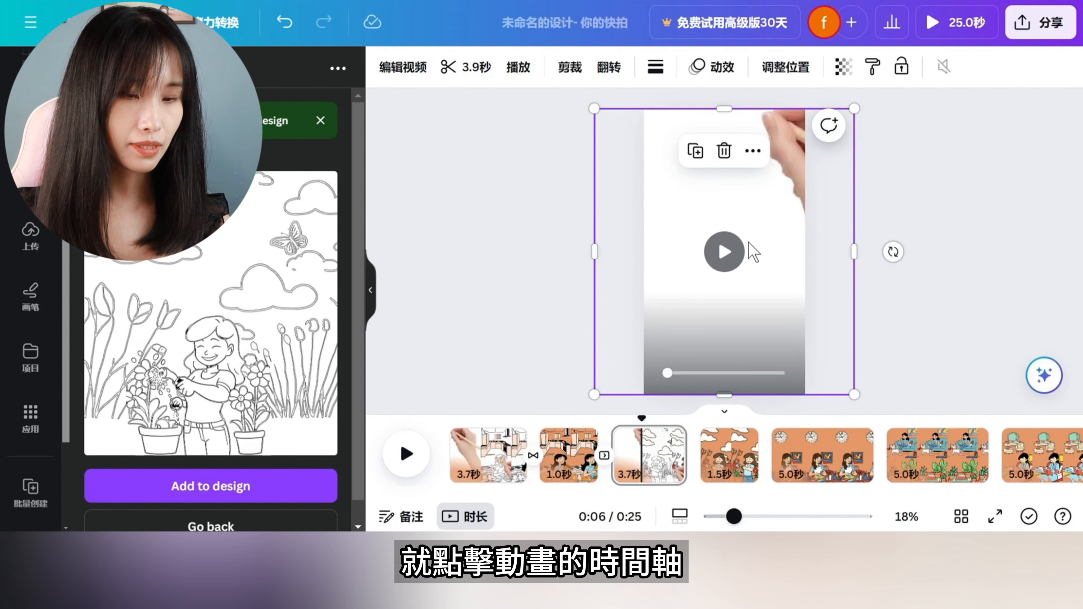
pyautogui.click(694, 373)
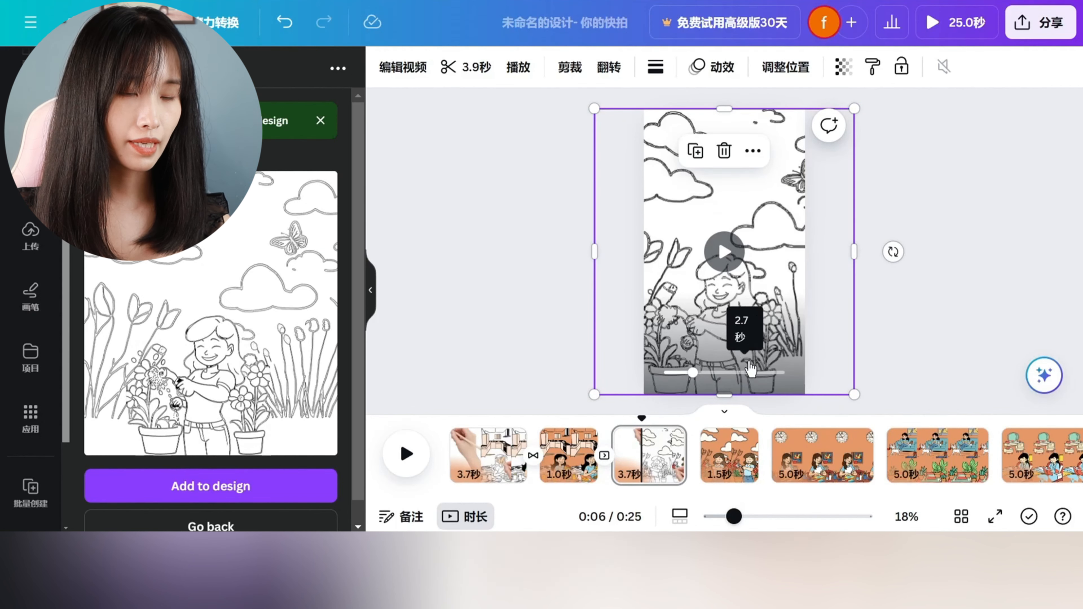
pyautogui.moveTo(774, 308); pyautogui.dragTo(791, 293)
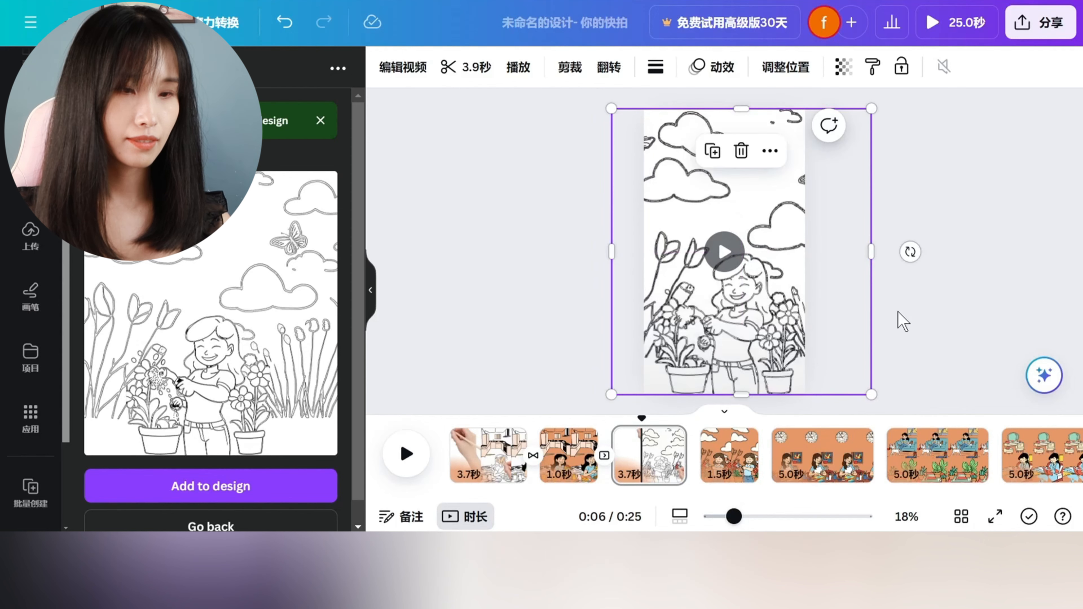
pyautogui.click(928, 322)
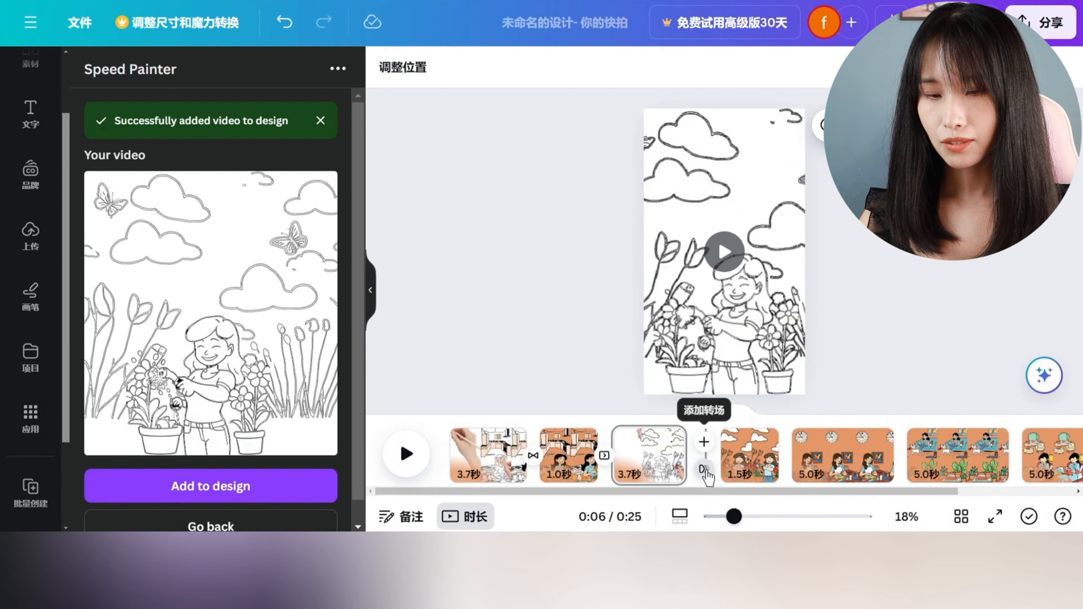
# Add a 溶解 transition between the garden animation and its colored clip, and a 飞入 transition before the next scene.
pyautogui.click(704, 469)
pyautogui.click(221, 170)
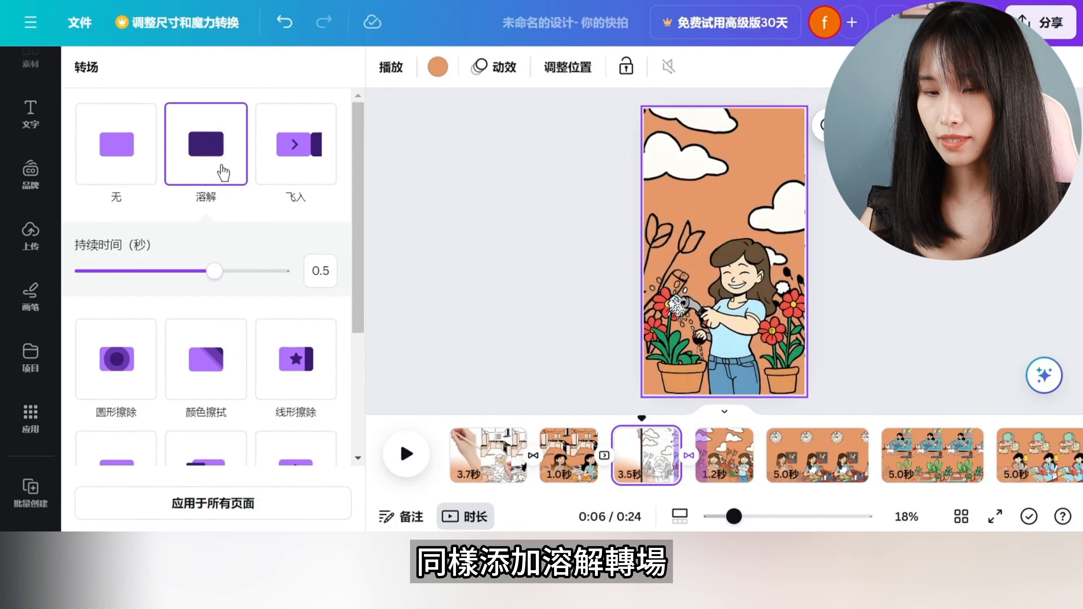
pyautogui.click(760, 455)
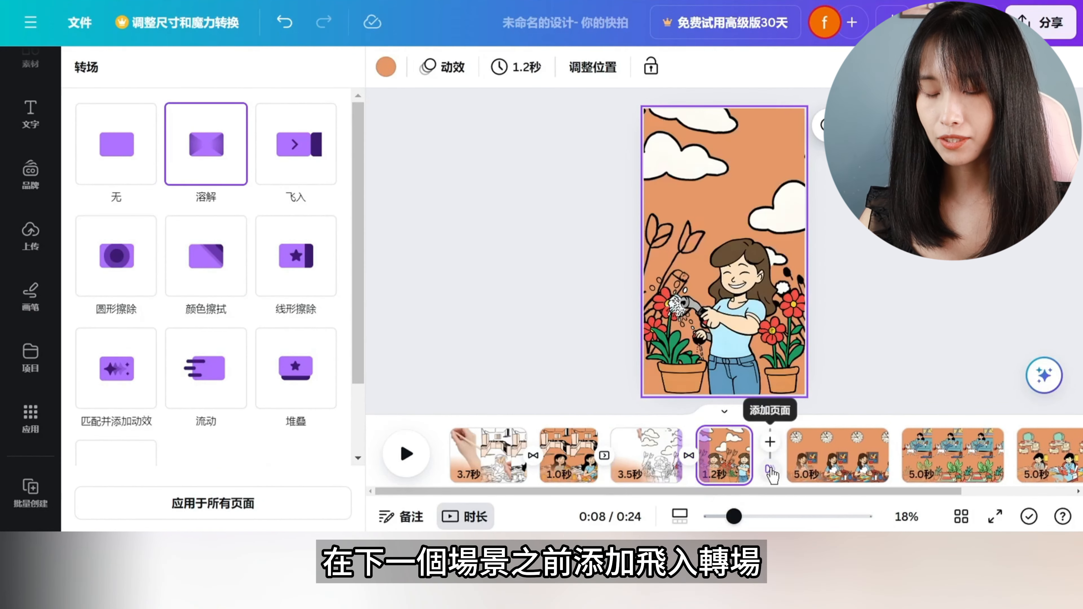
pyautogui.click(312, 159)
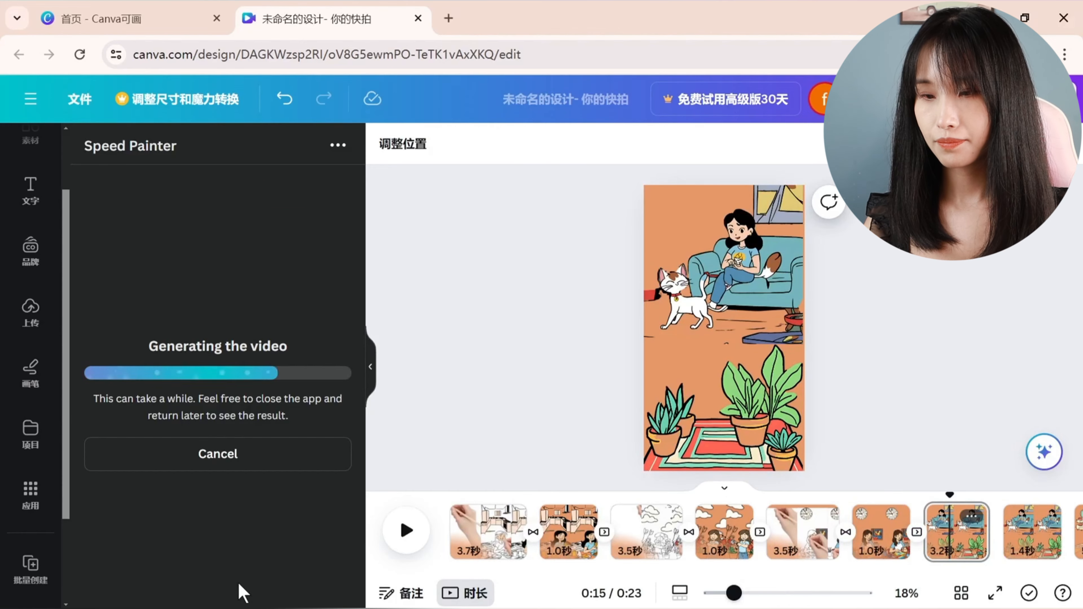
# Add the living-room scene's generated speed painting video to the design.
pyautogui.click(248, 519)
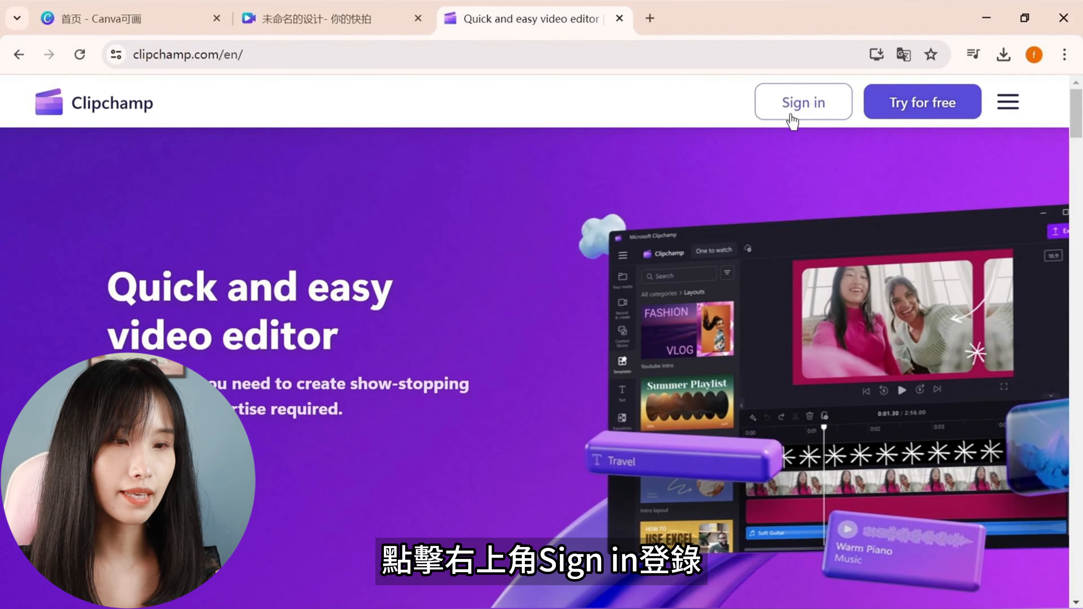
# Sign in to Clipchamp and add a text-to-speech clip to a new video project.
pyautogui.click(792, 122)
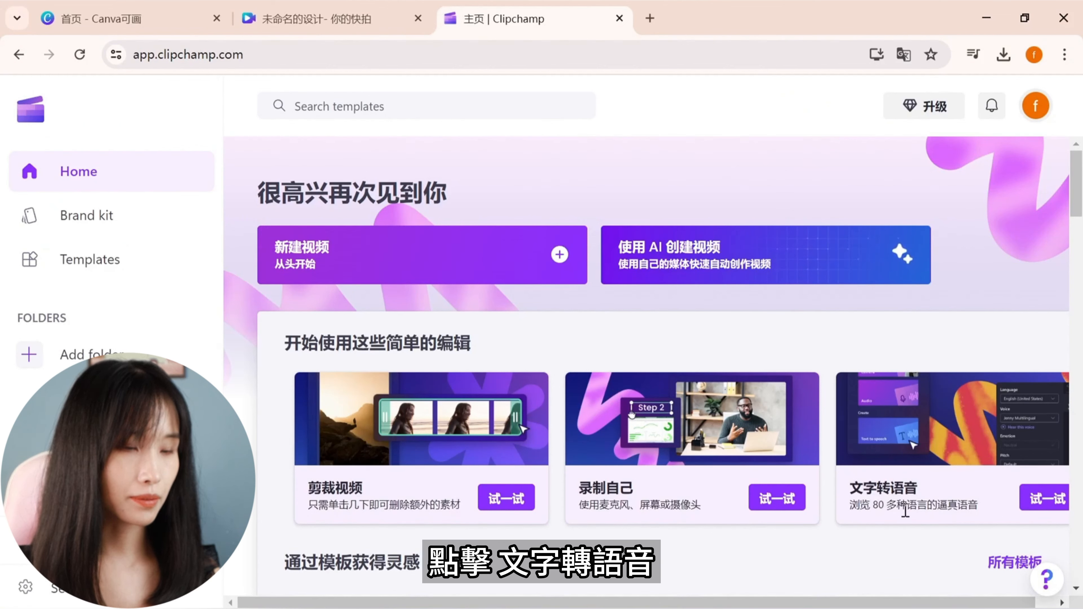
pyautogui.click(1035, 503)
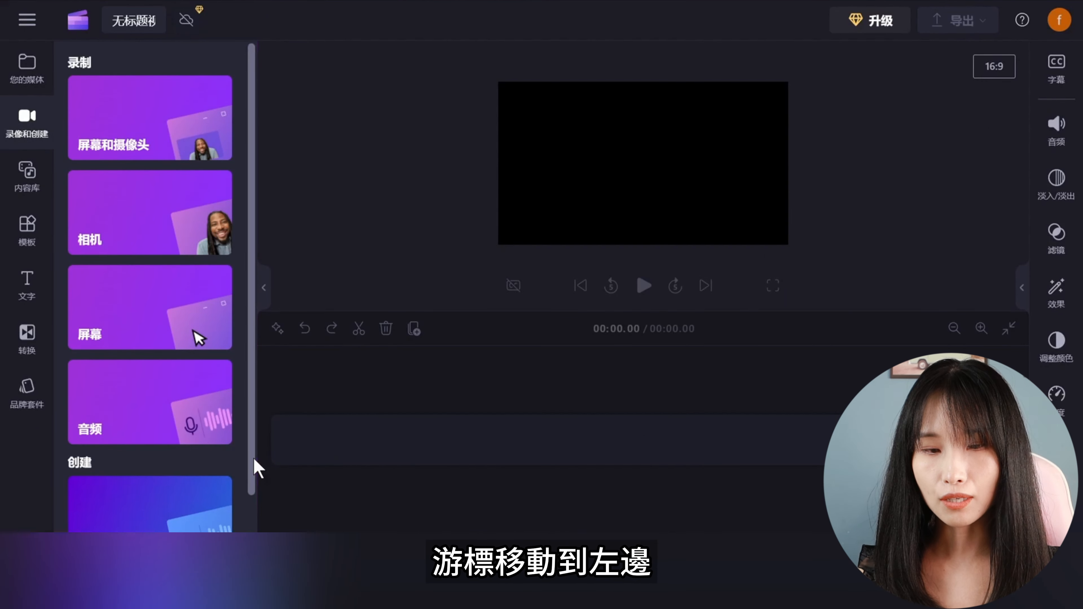
pyautogui.scroll(-2, 254, 467)
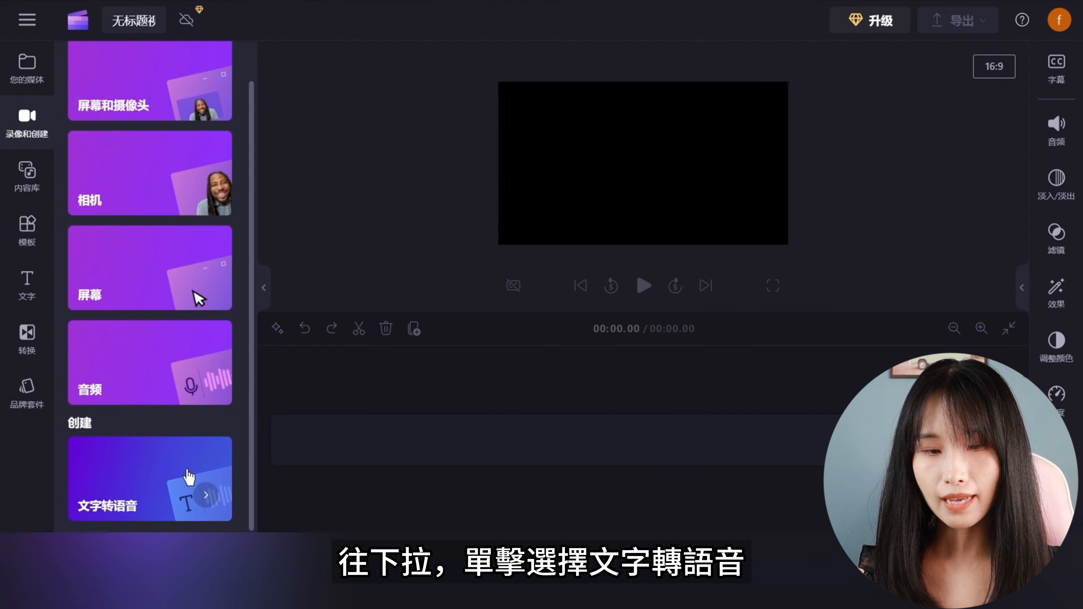
pyautogui.click(189, 477)
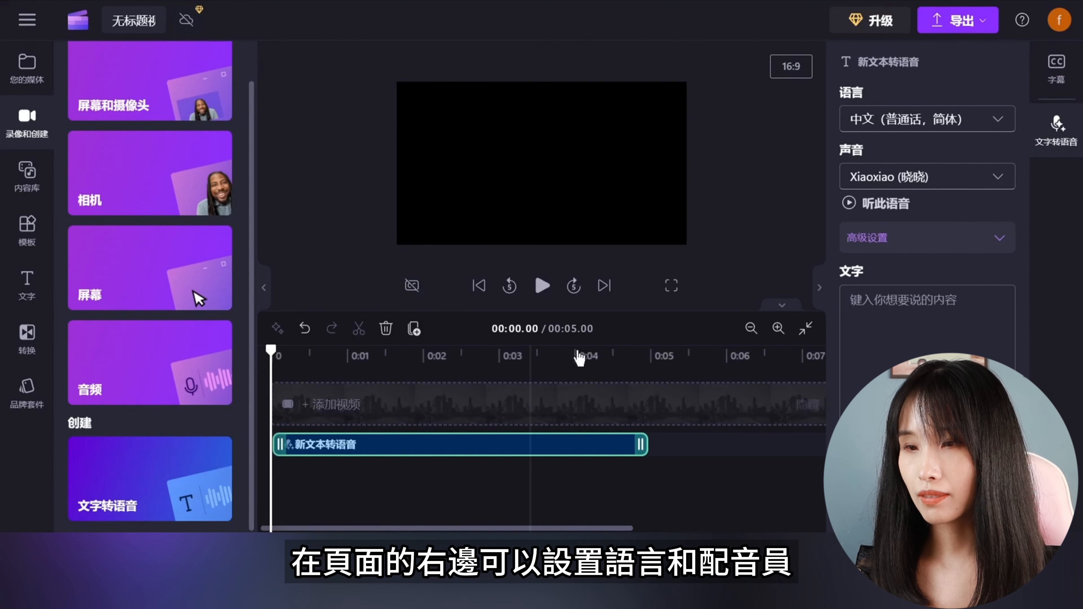
# Set the voiceover language to 中文（普通话，简体） and the voice to Xiaoyi (晓伊).
pyautogui.click(974, 128)
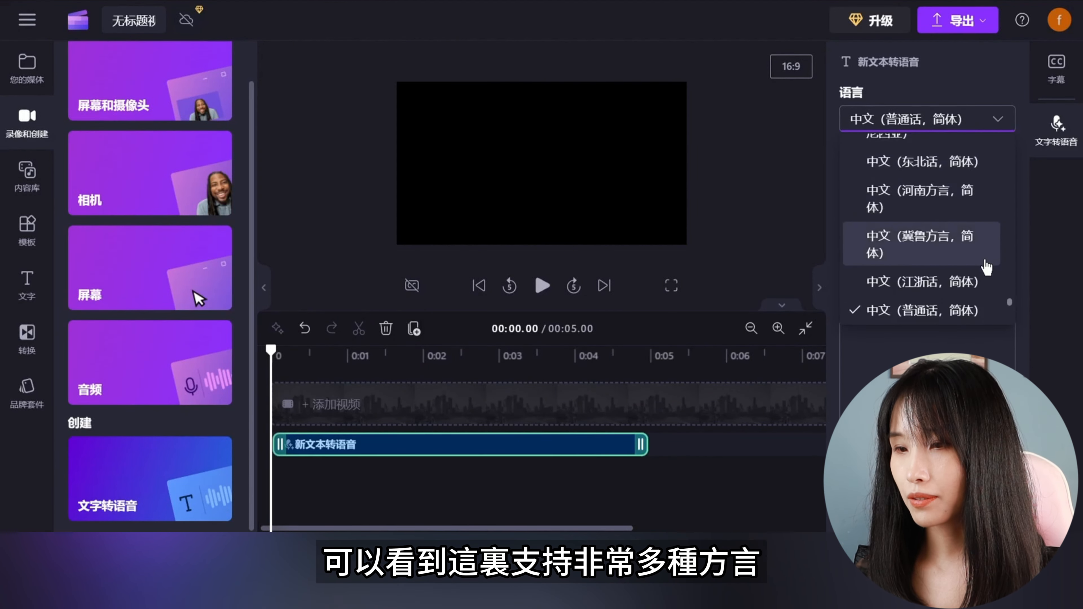
pyautogui.scroll(-5, 987, 268)
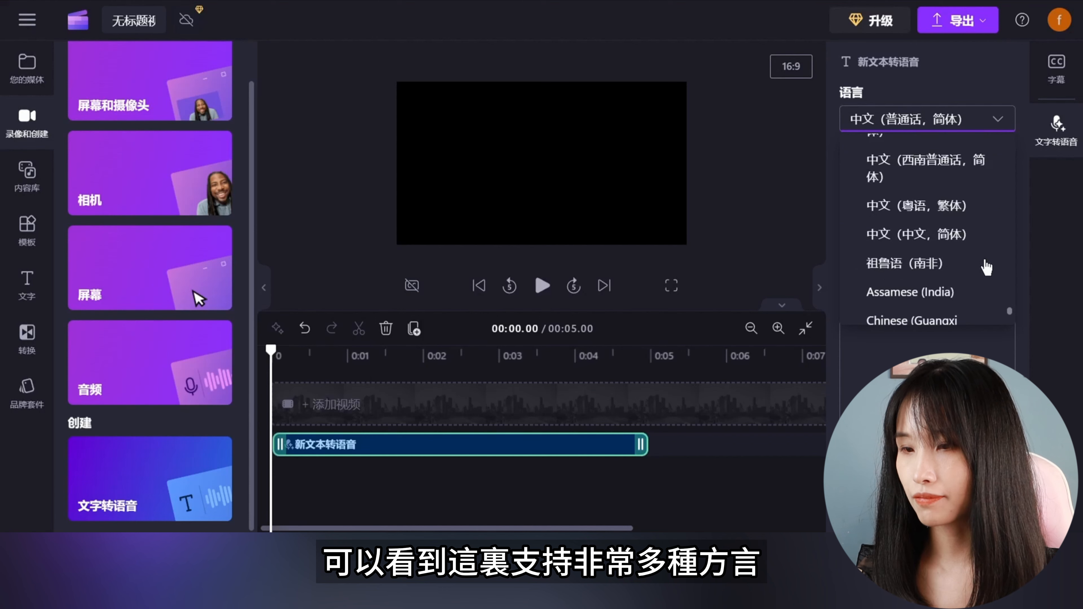
pyautogui.scroll(3, 987, 268)
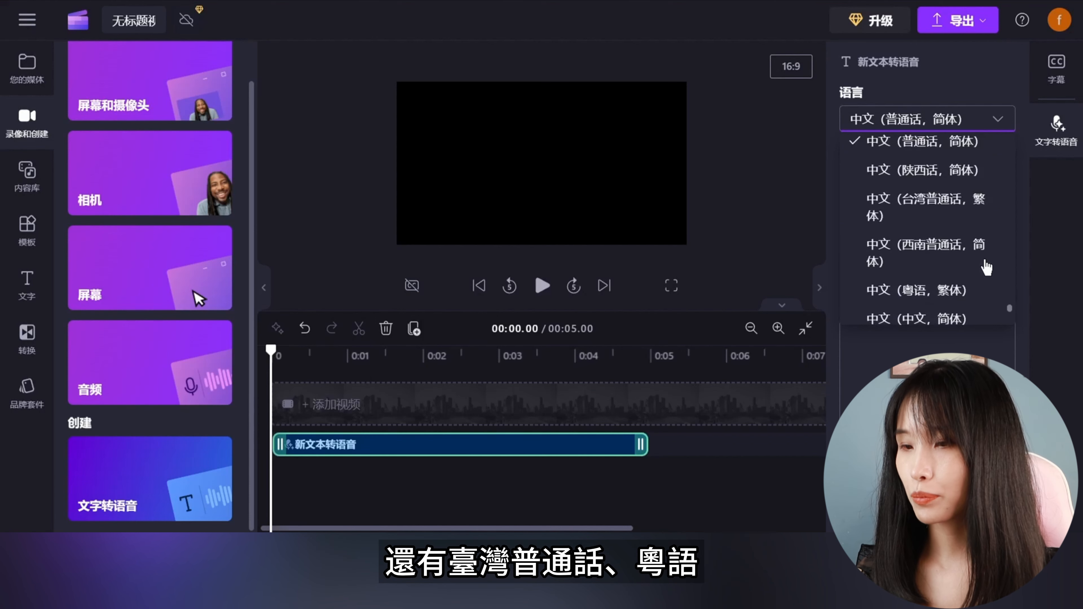
pyautogui.scroll(2, 986, 267)
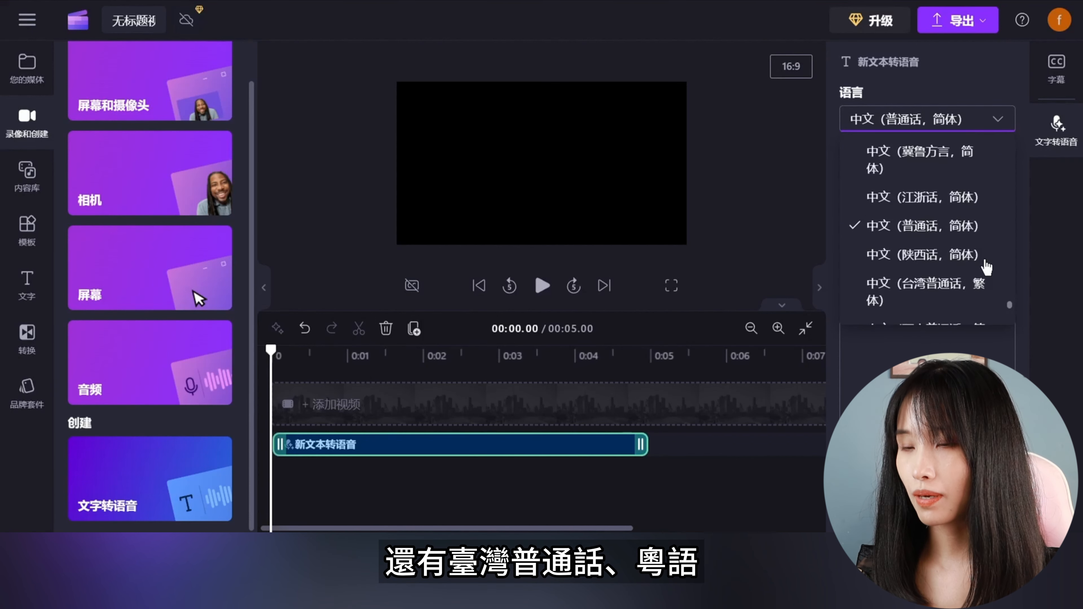
pyautogui.click(965, 227)
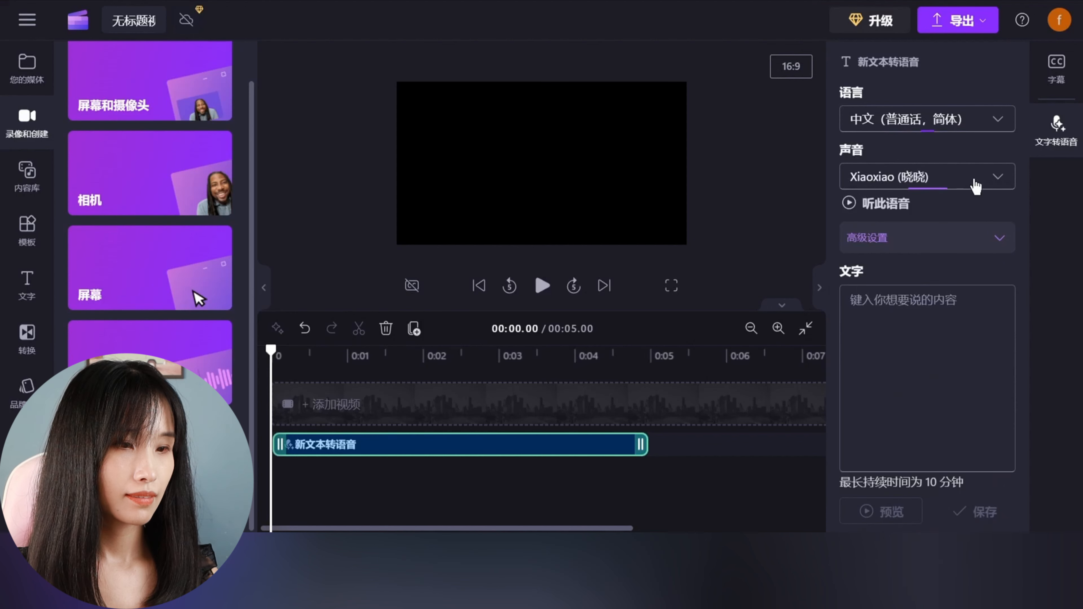
pyautogui.click(976, 183)
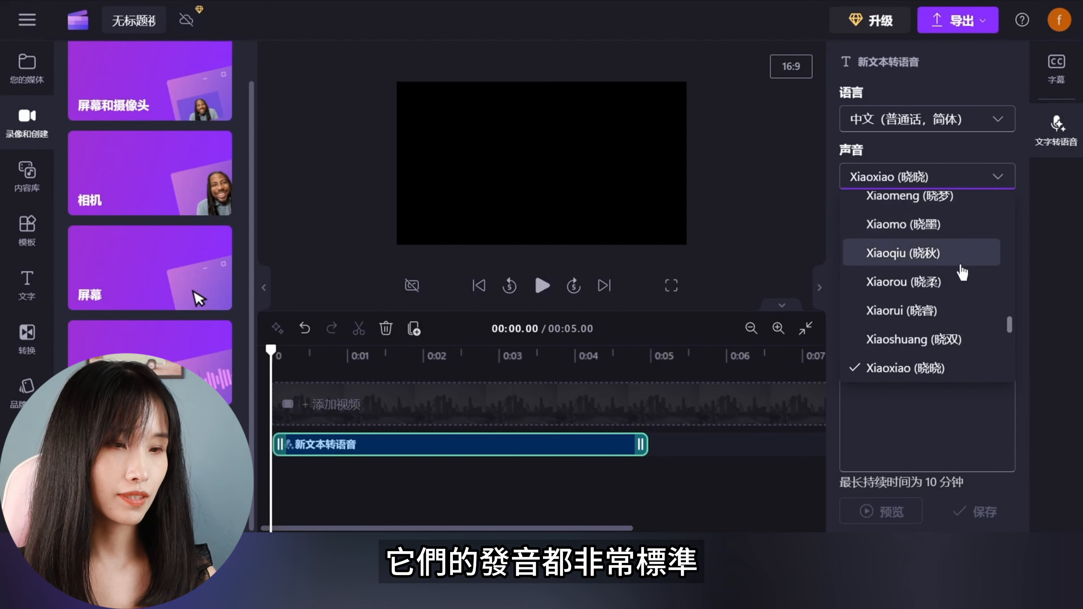
pyautogui.scroll(-3, 965, 283)
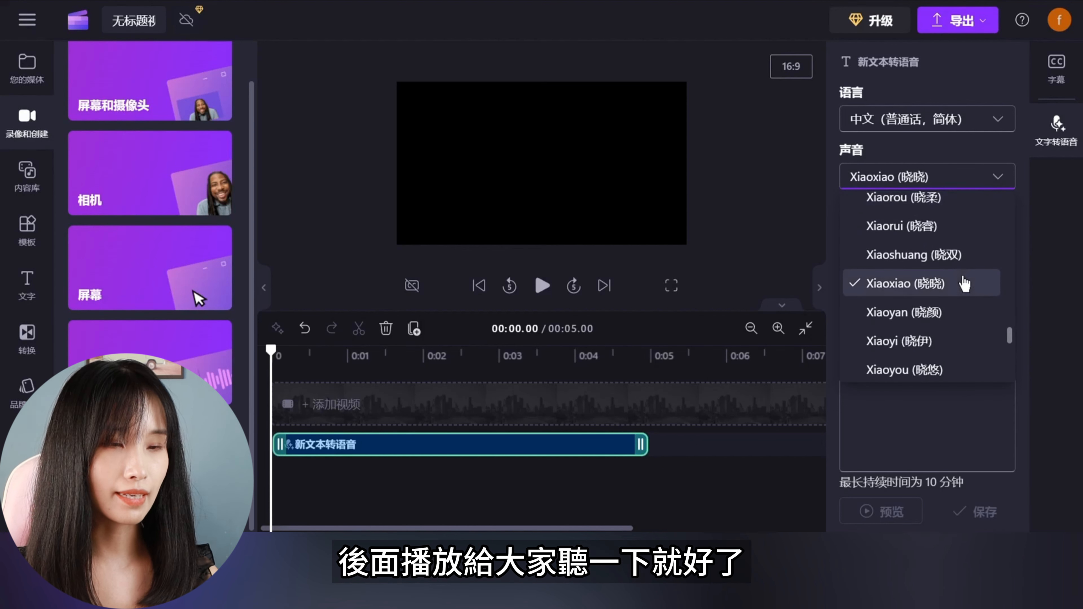
pyautogui.scroll(-3, 965, 283)
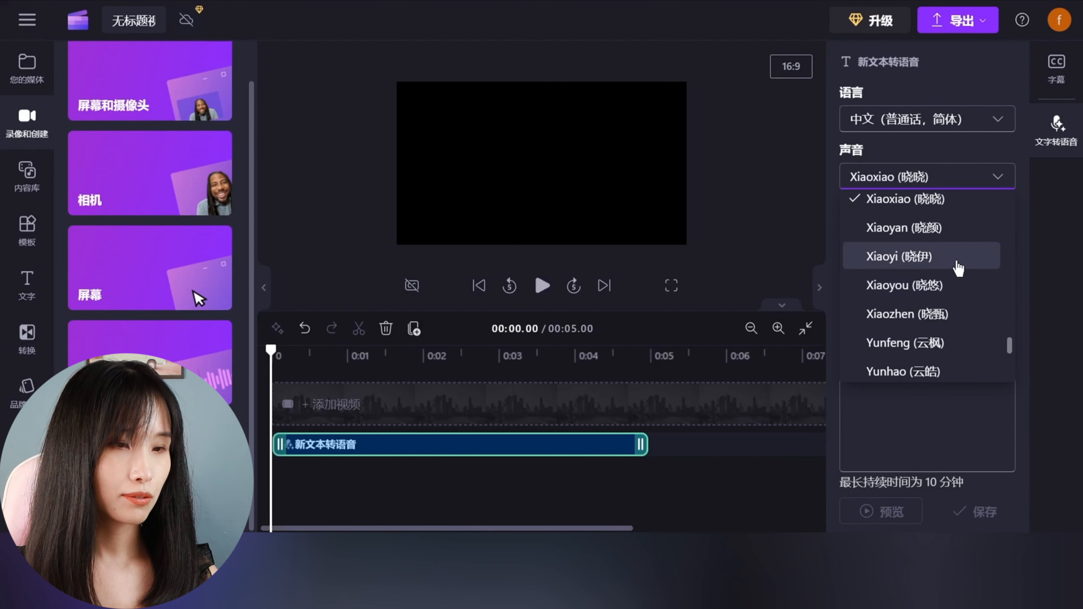
pyautogui.click(959, 269)
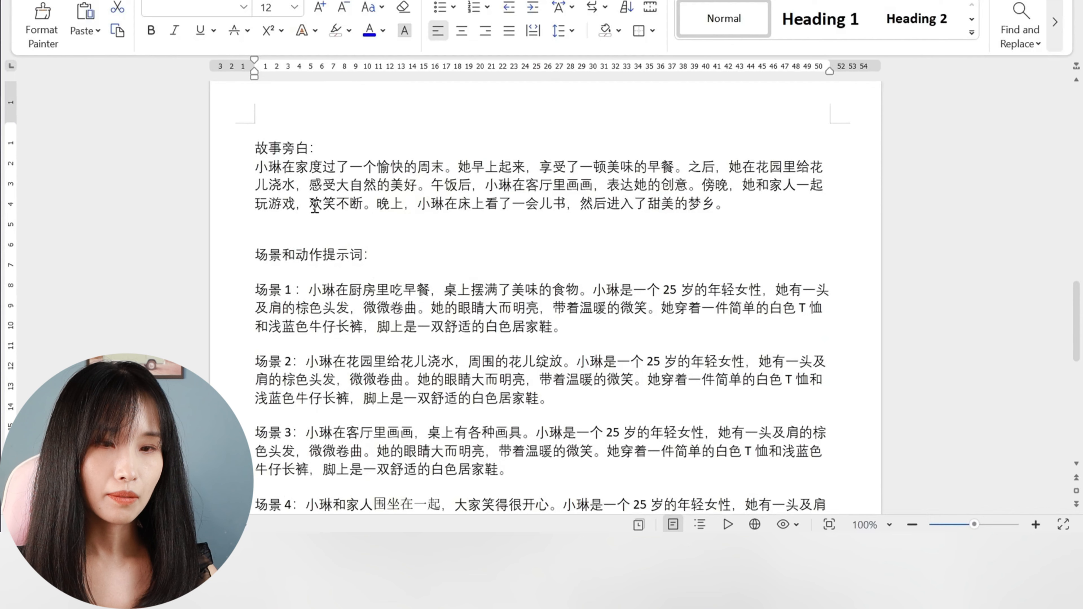
# Copy the narration paragraph under 故事旁白 in the story document into the text-to-speech clip's text.
pyautogui.moveTo(256, 167); pyautogui.dragTo(634, 204)
pyautogui.moveTo(633, 204); pyautogui.dragTo(725, 204)
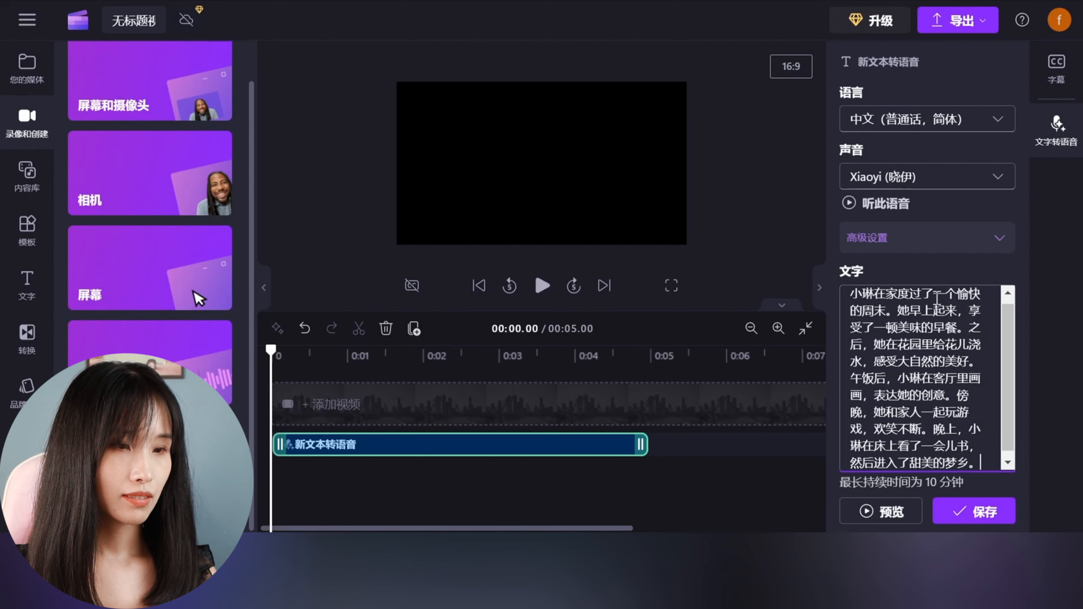
# Set the voice's emotion to 温柔 in the advanced settings and preview the narration.
pyautogui.click(880, 240)
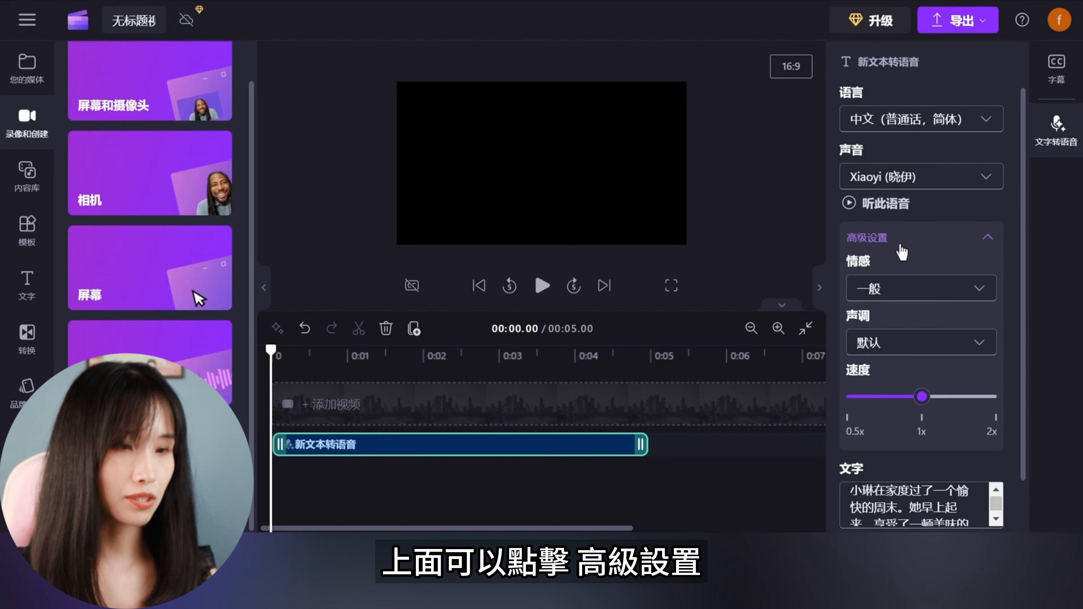
pyautogui.click(960, 286)
pyautogui.scroll(-3, 968, 409)
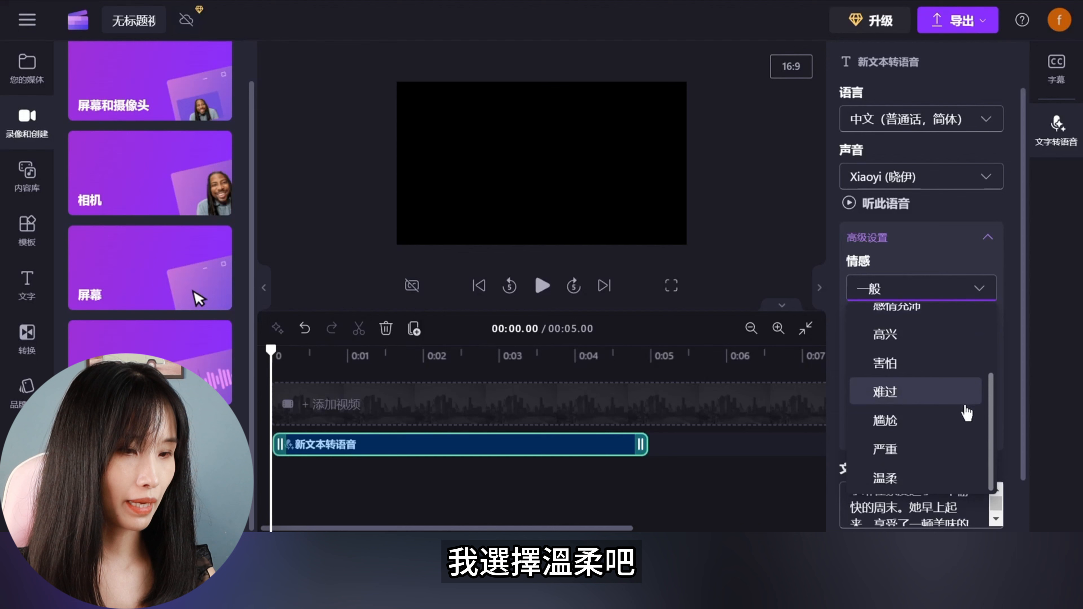
pyautogui.click(892, 479)
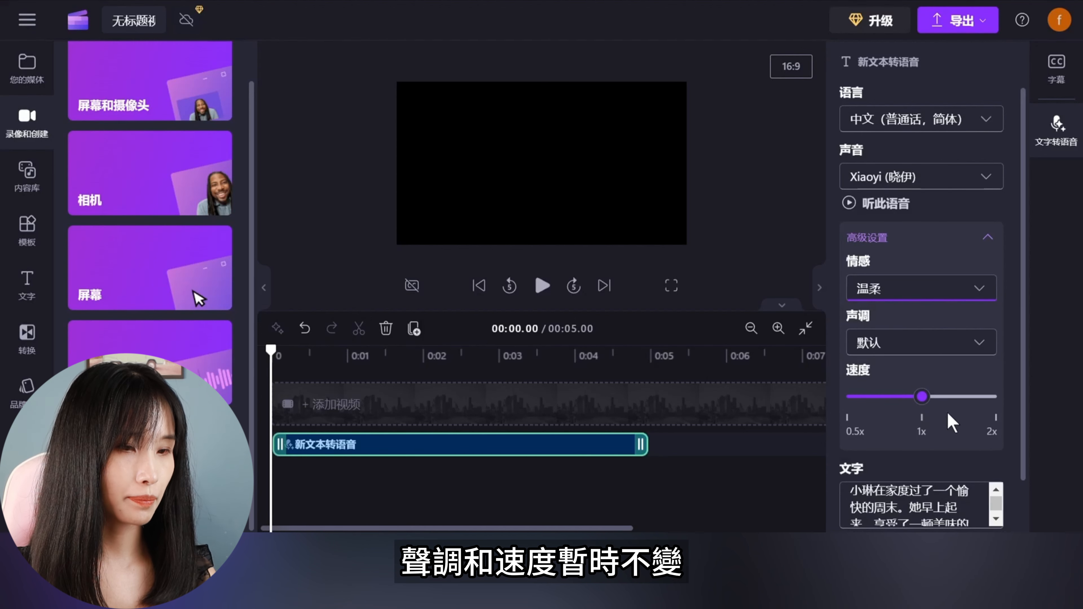
pyautogui.click(886, 247)
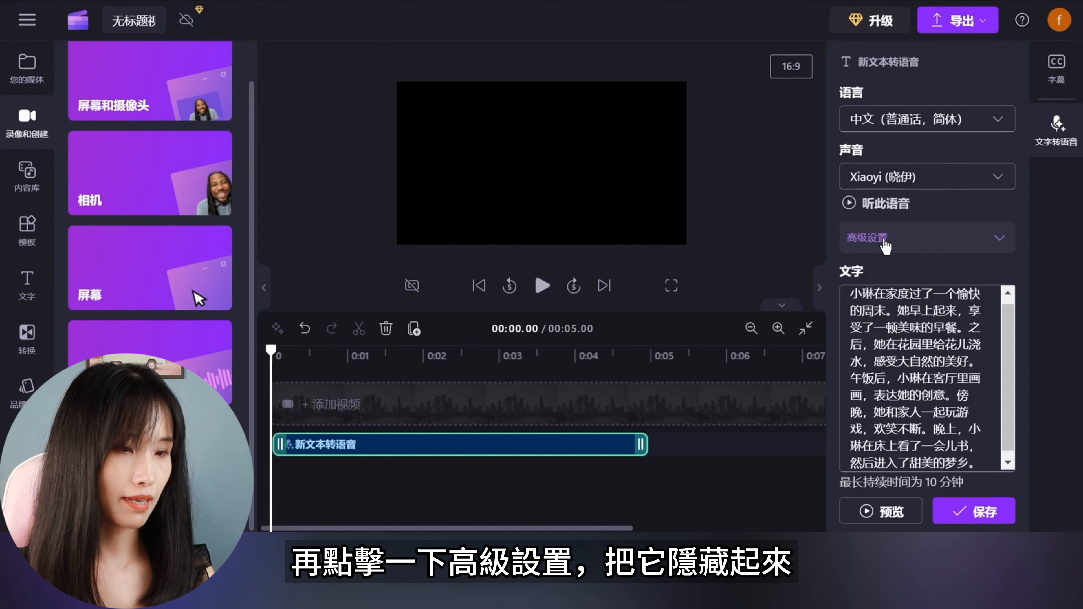
pyautogui.click(877, 514)
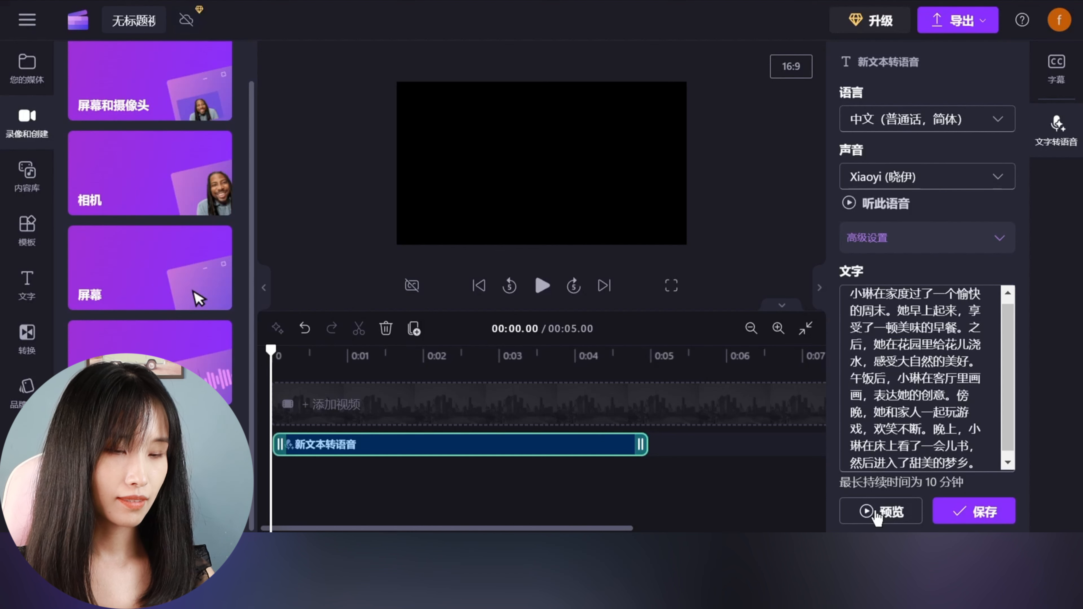
# Change the narration voice to Xiaoqiu (晓秋) and preview it.
pyautogui.click(941, 185)
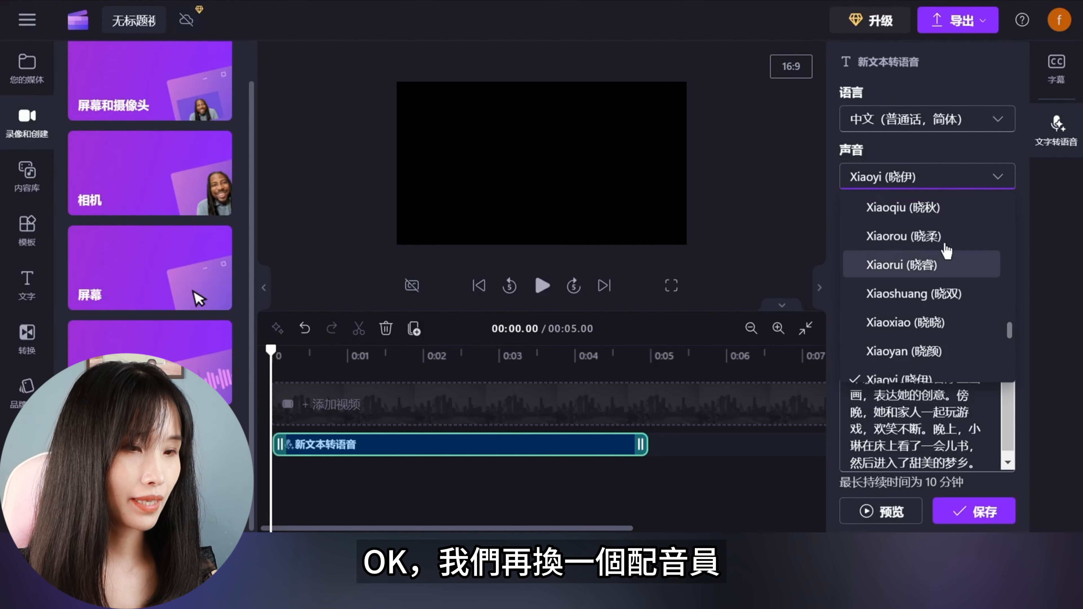
pyautogui.scroll(2, 951, 273)
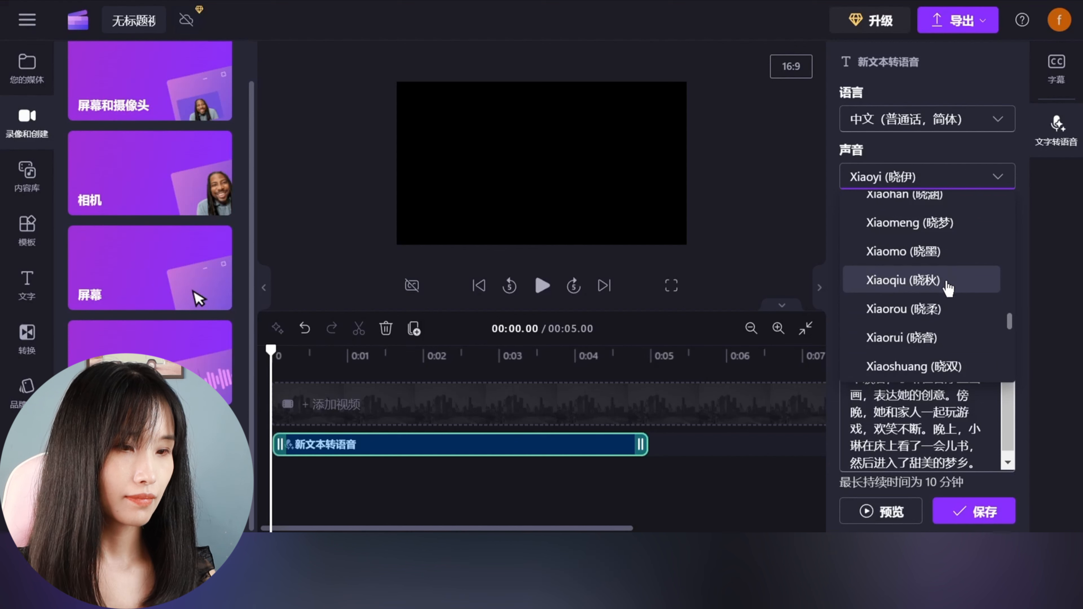
pyautogui.click(953, 280)
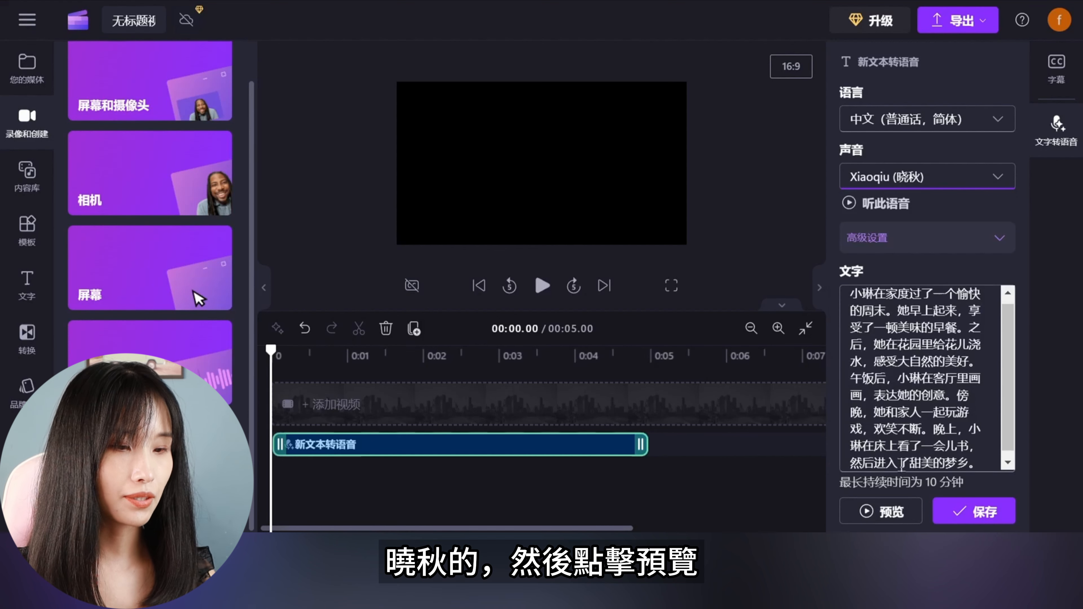
pyautogui.click(887, 514)
# Change the narration voice to Xiaohan (晓涵).
pyautogui.click(948, 184)
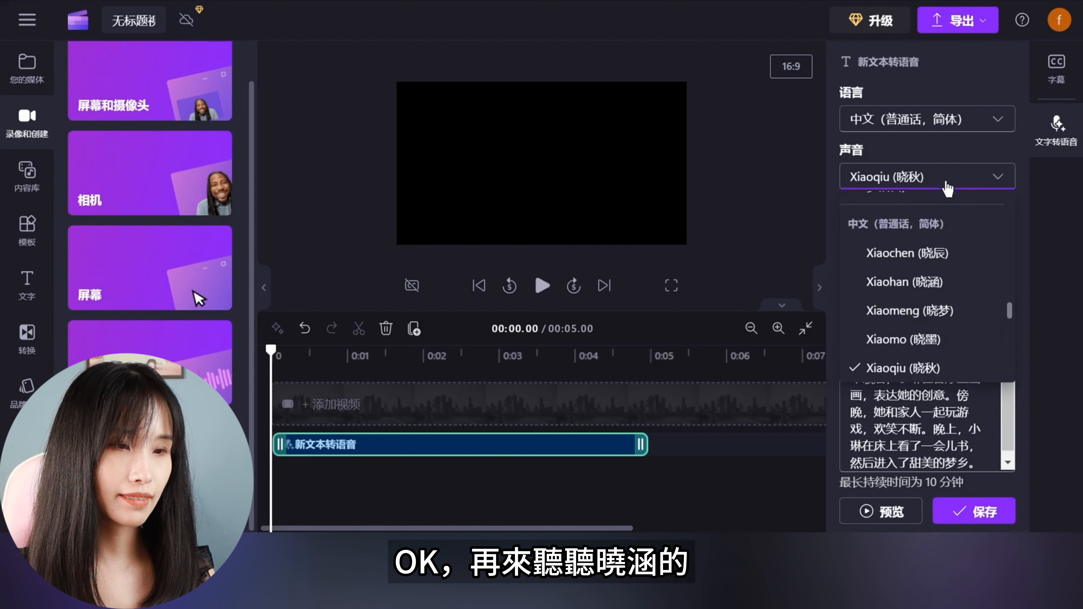
pyautogui.click(935, 284)
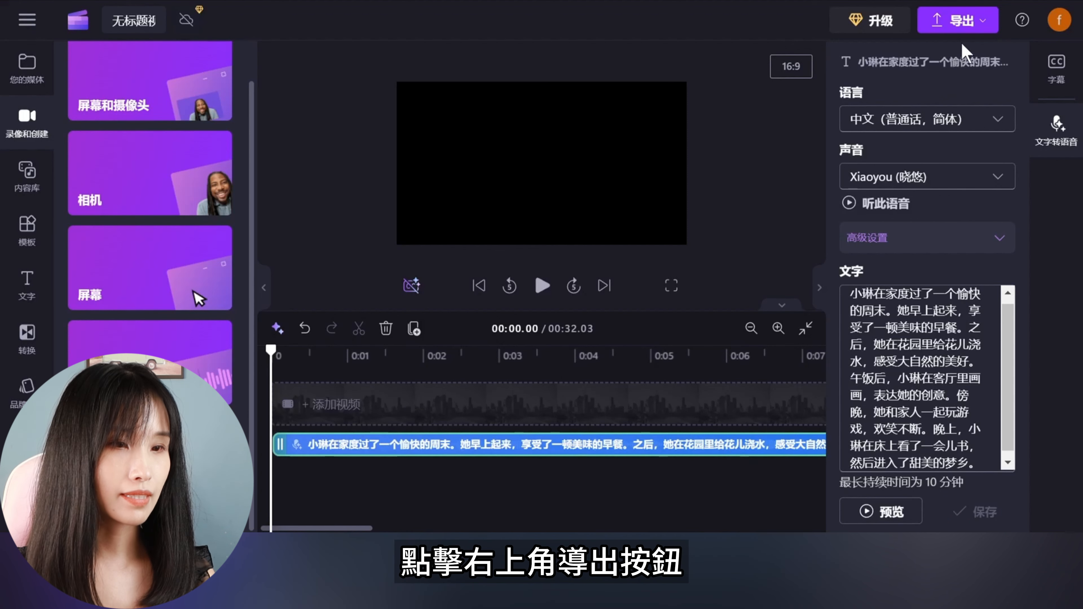
# Export the narration project as a video in 1080p quality.
pyautogui.click(976, 33)
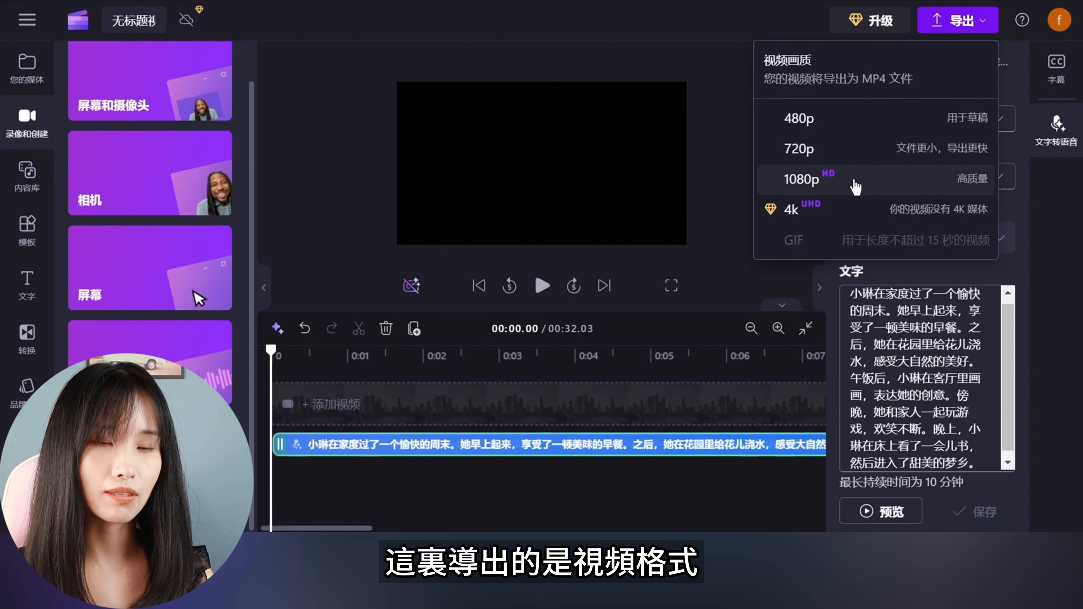
pyautogui.click(885, 188)
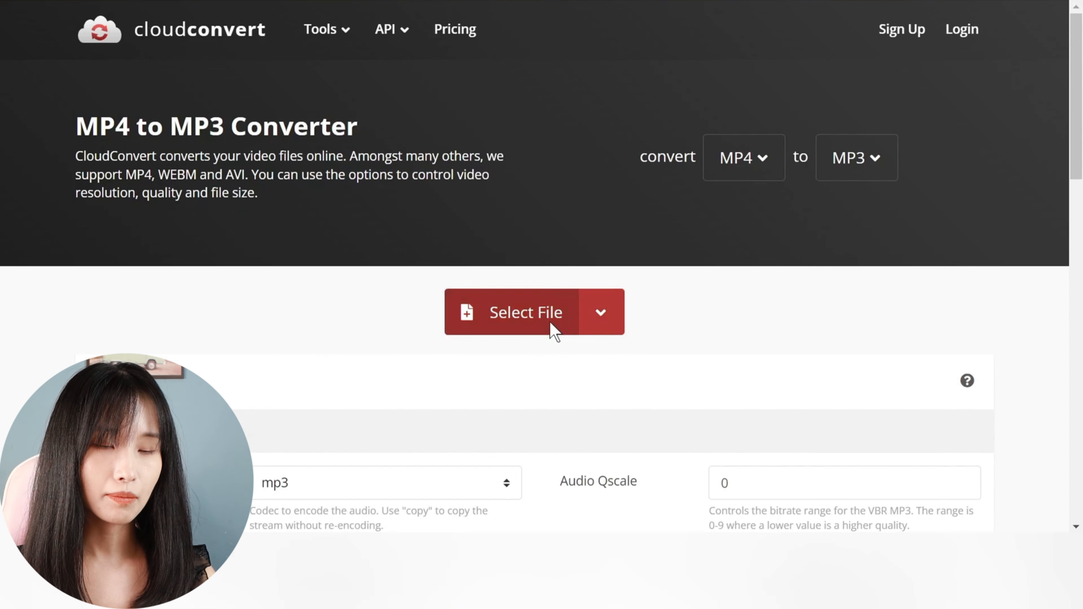
# In CloudConvert, load the exported file 无标题视频——使用Clipchamp制作 (4).mp4 and convert it to MP3.
pyautogui.click(552, 405)
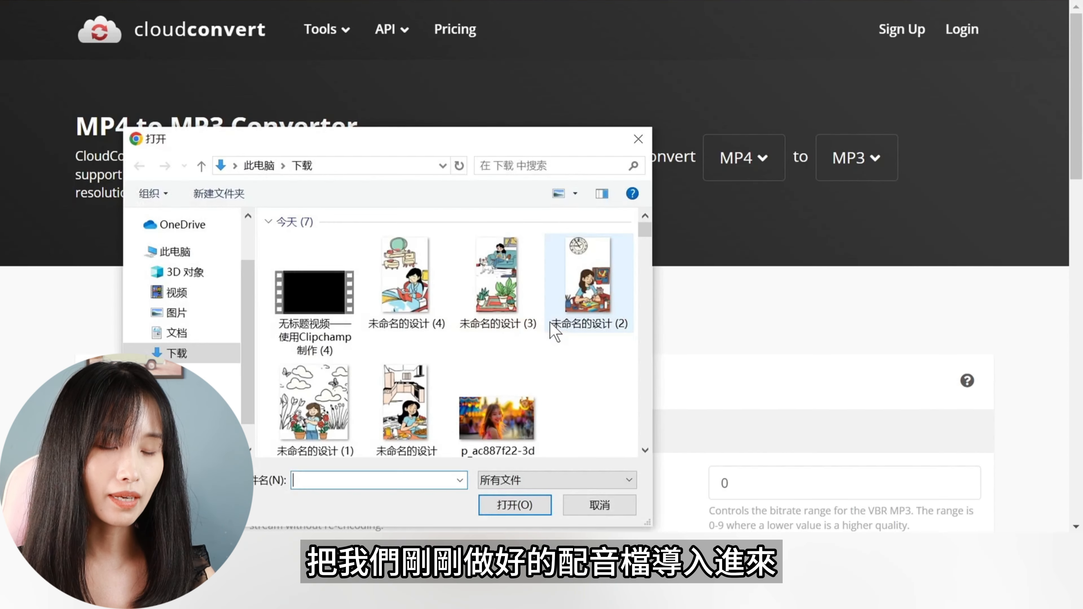
pyautogui.click(321, 312)
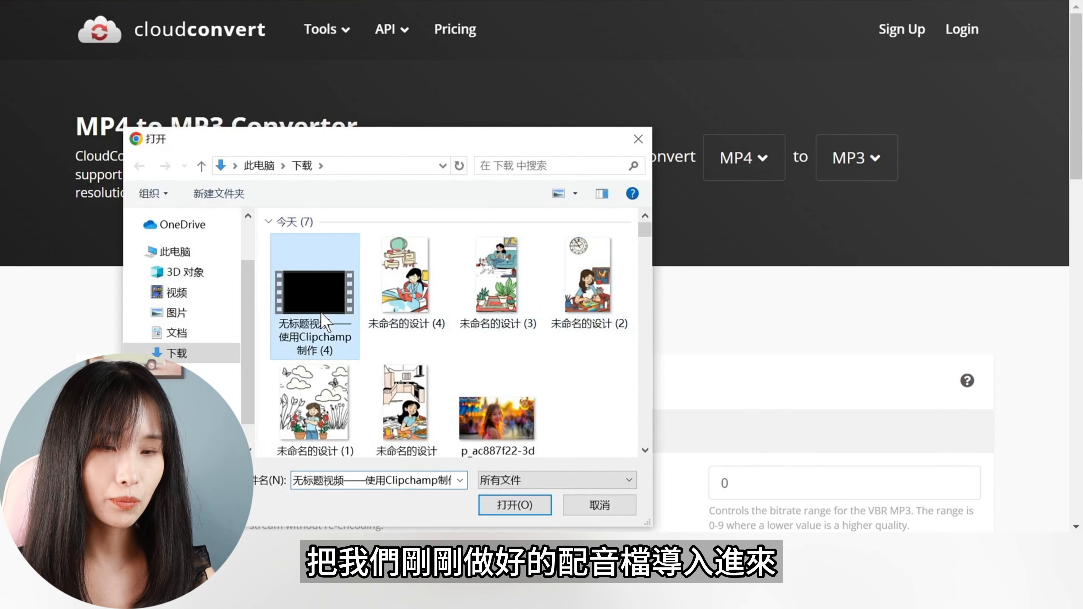
pyautogui.click(515, 505)
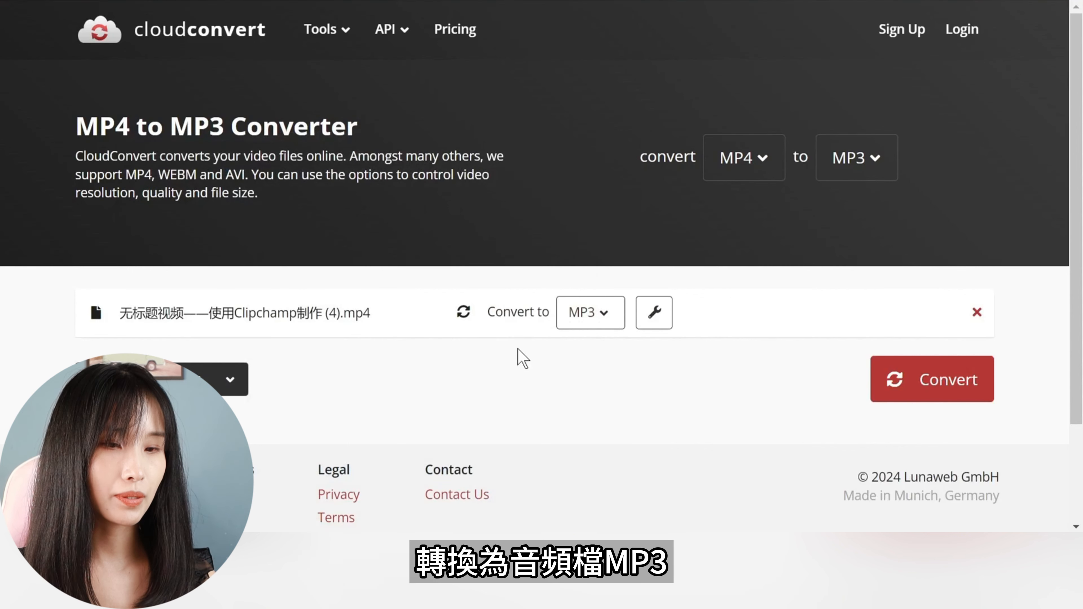
pyautogui.click(935, 395)
pyautogui.click(936, 394)
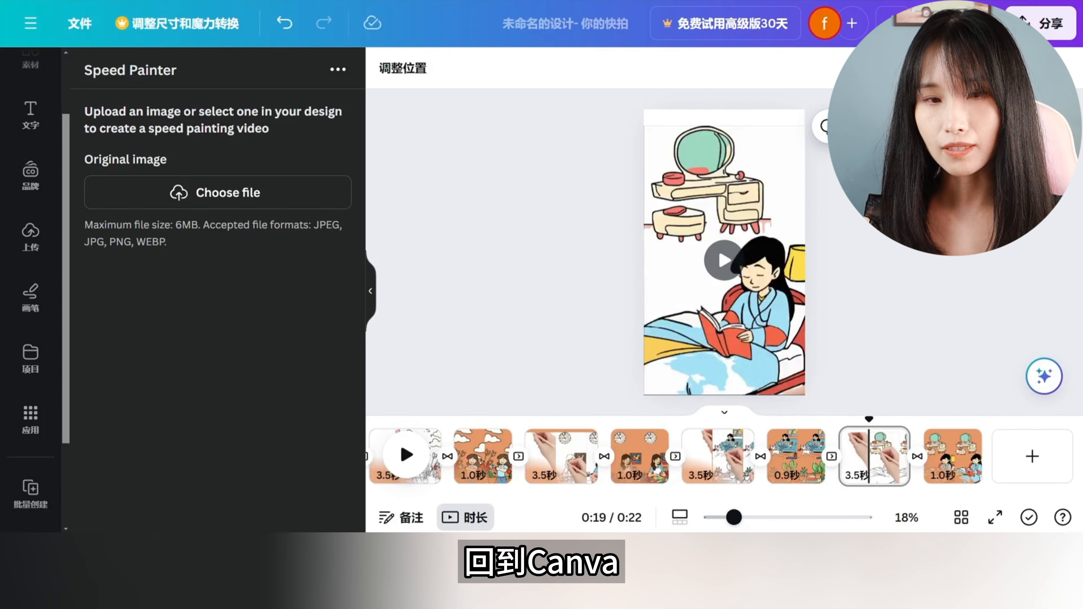
# Switch to the Canva design and upload the converted narration audio 无标题视频——使用Clipchamp制作 (4) from the 下载 folder.
pyautogui.click(31, 247)
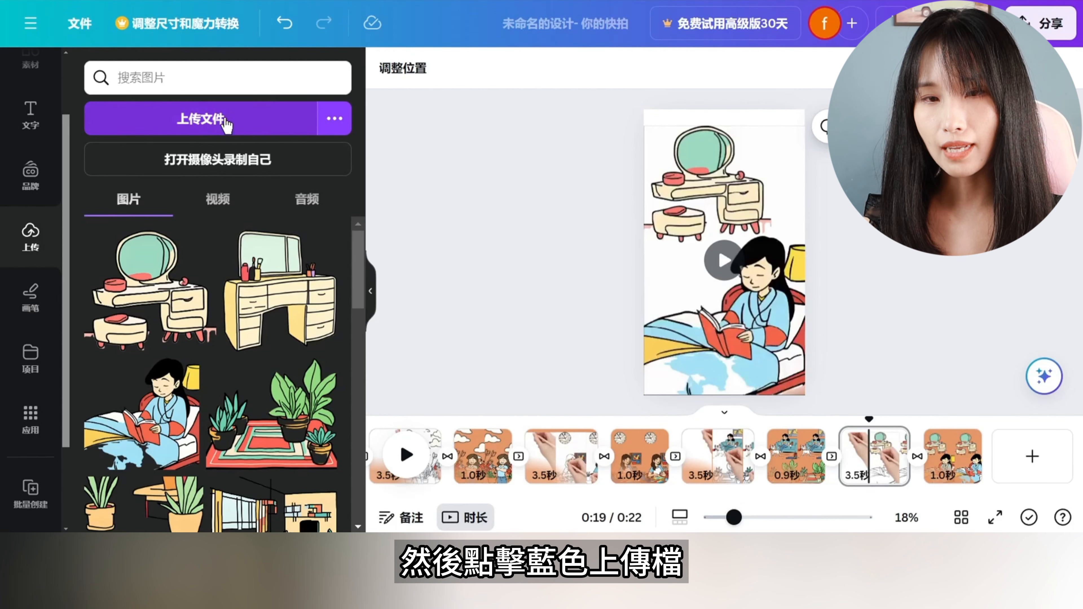
pyautogui.click(229, 126)
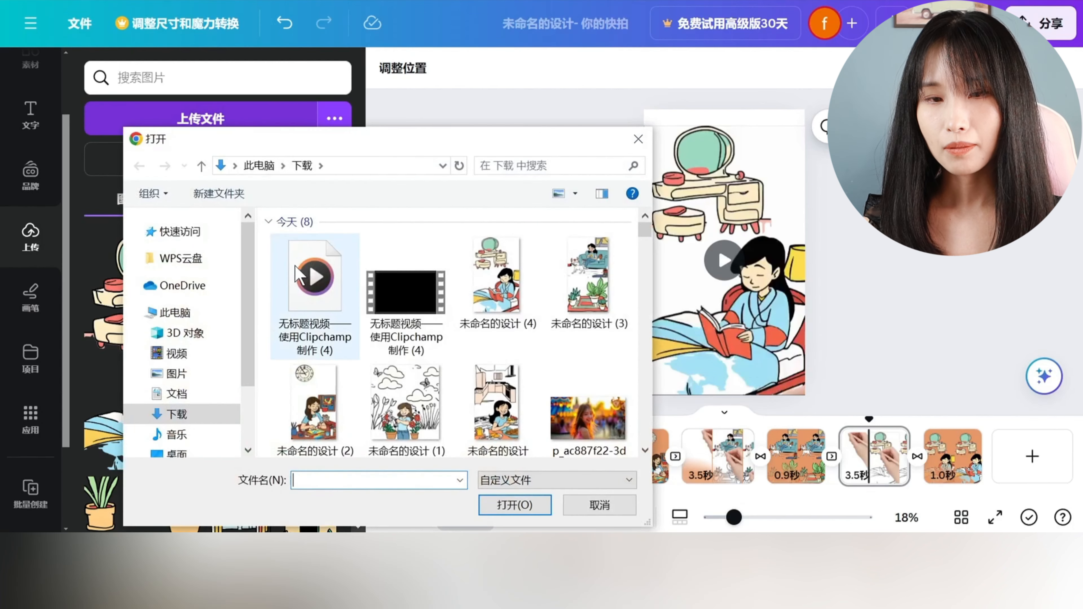
pyautogui.click(305, 284)
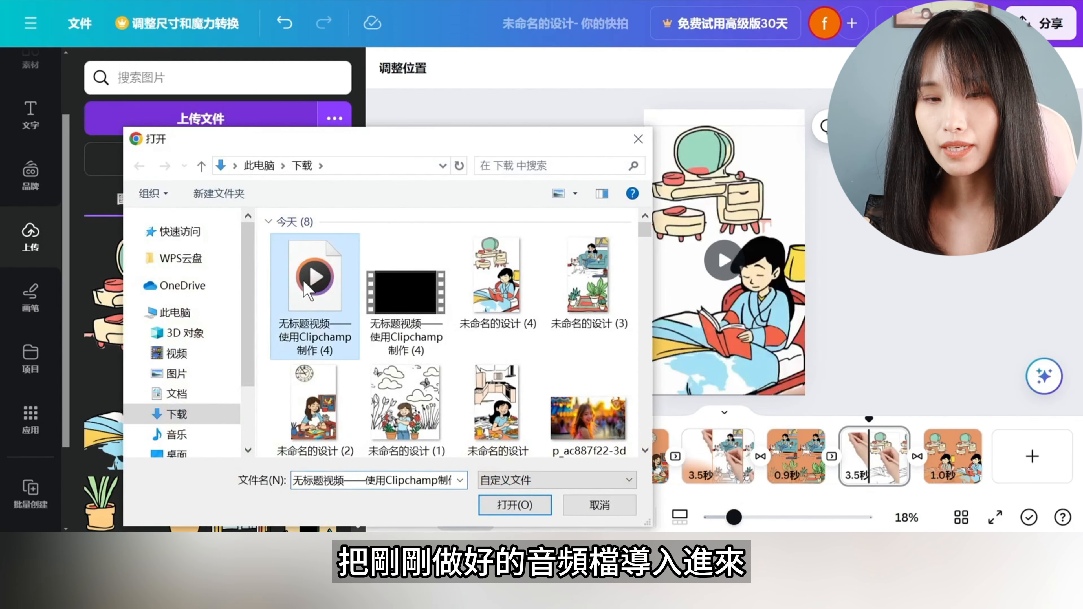
pyautogui.click(512, 515)
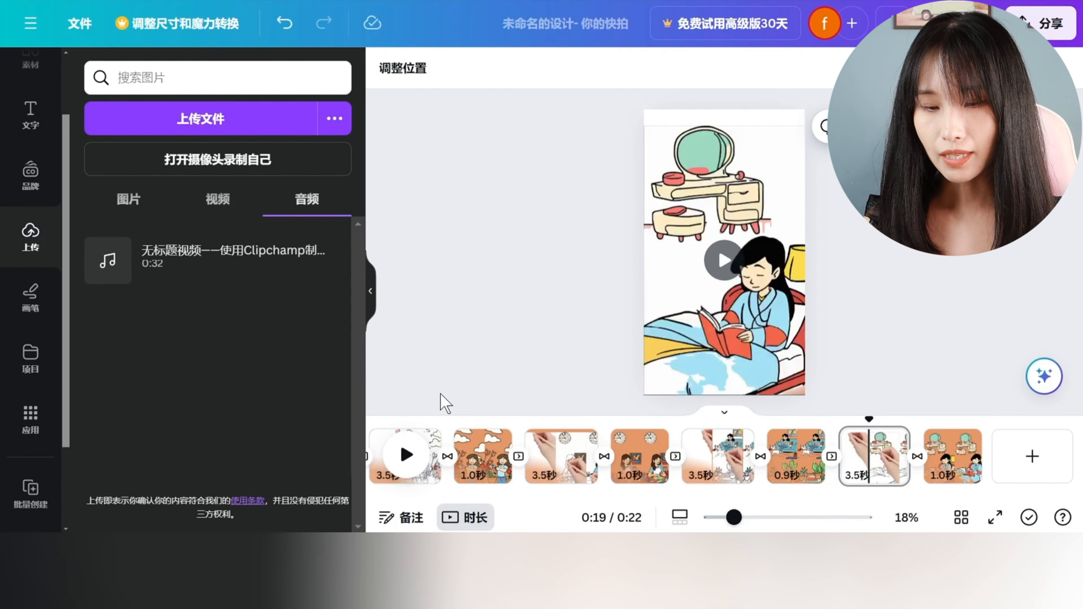
# Add the uploaded narration audio to the timeline from the start of page 1 and play the story to check the timing.
pyautogui.moveTo(561, 492); pyautogui.dragTo(380, 501)
pyautogui.click(450, 456)
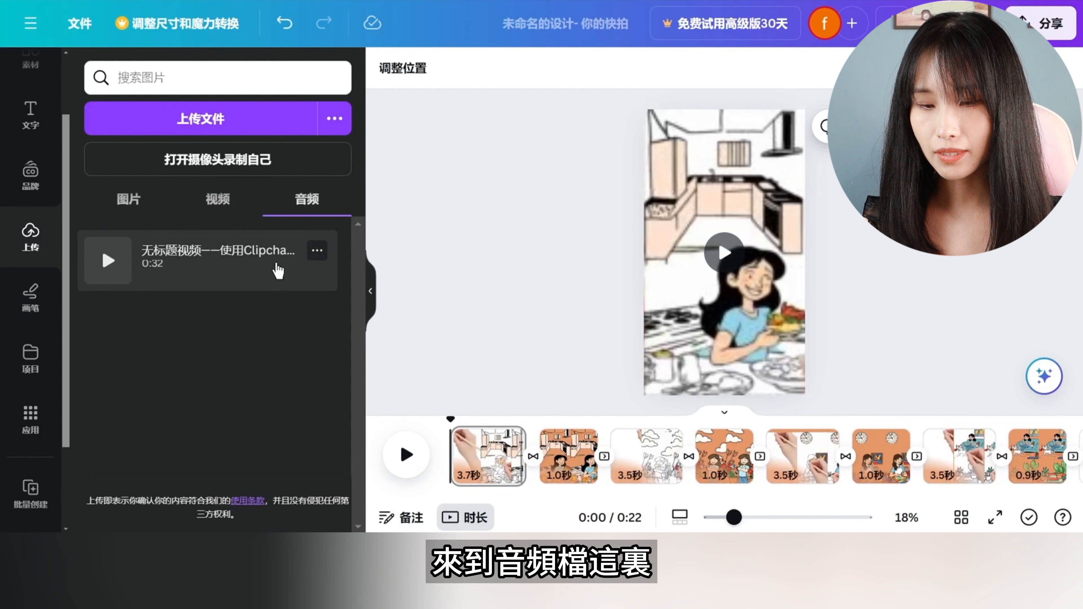
pyautogui.click(229, 271)
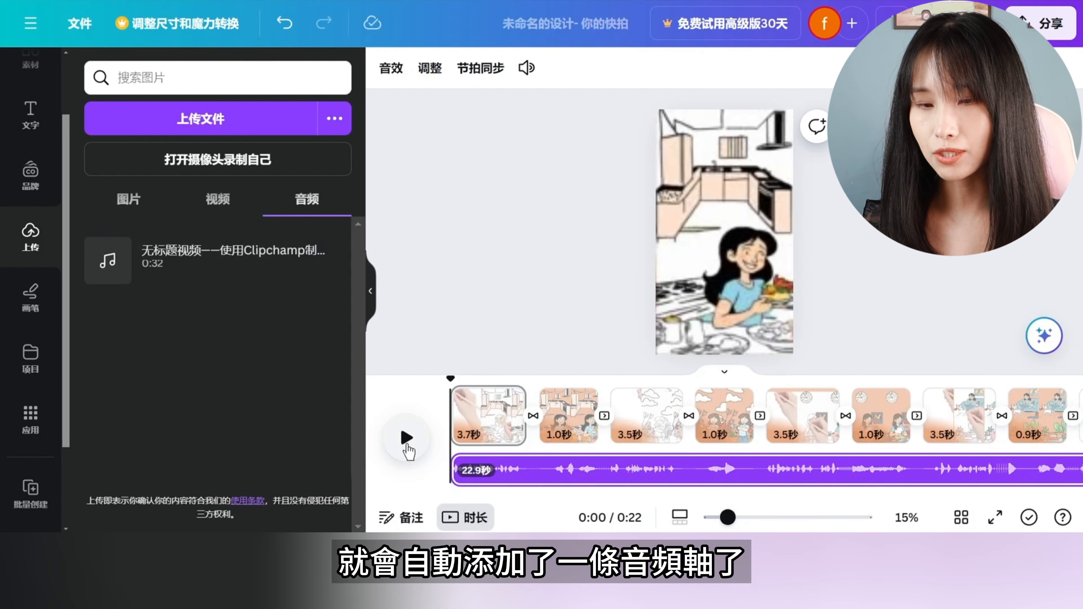
pyautogui.click(407, 437)
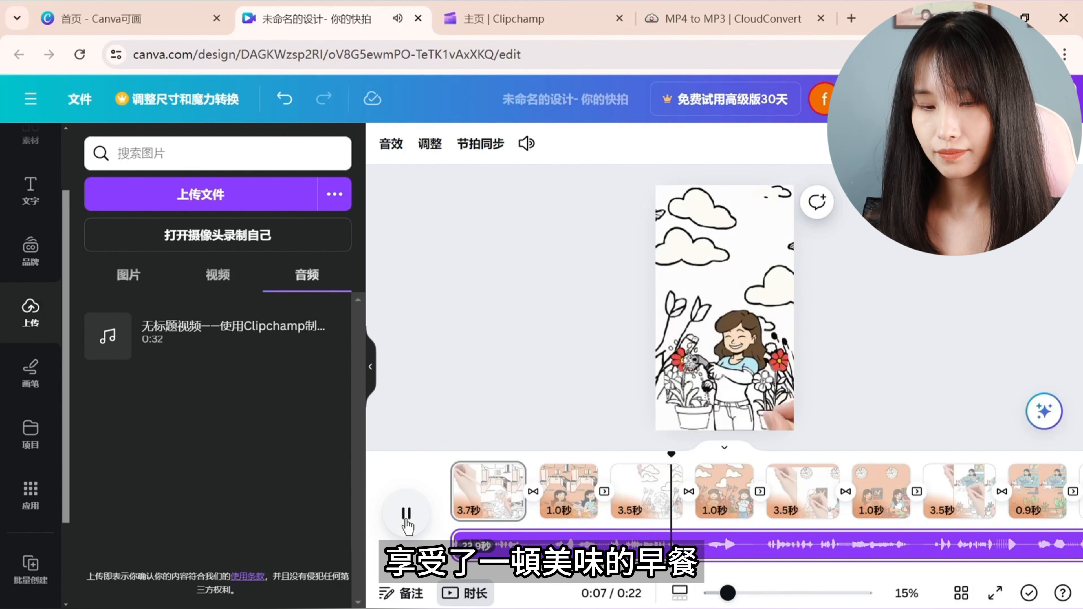
pyautogui.click(406, 514)
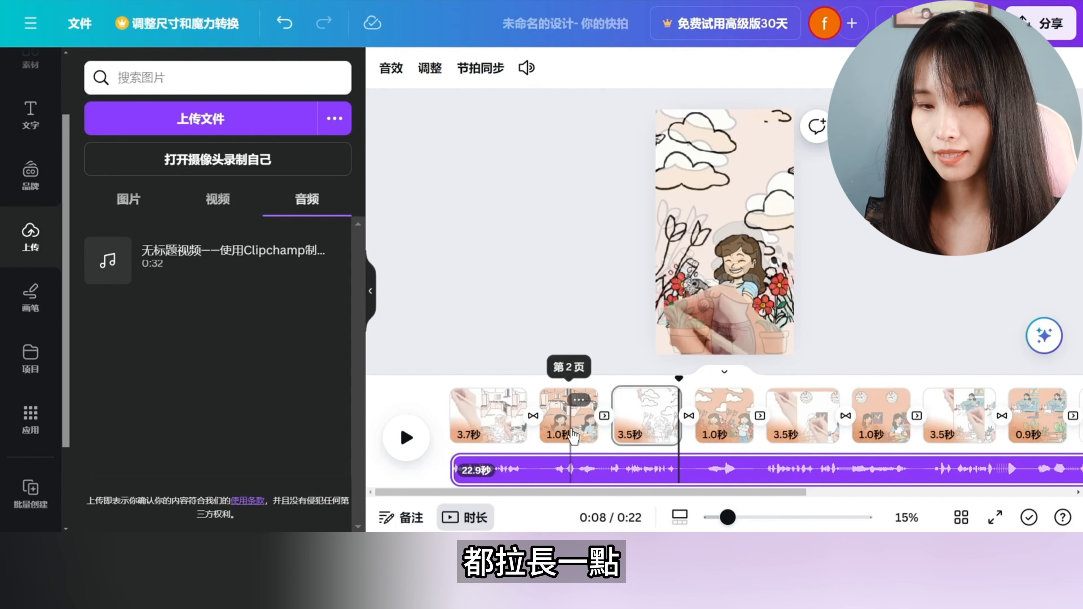
# Lengthen page 2, the coloured kitchen scene, to 3.7 seconds.
pyautogui.click(573, 436)
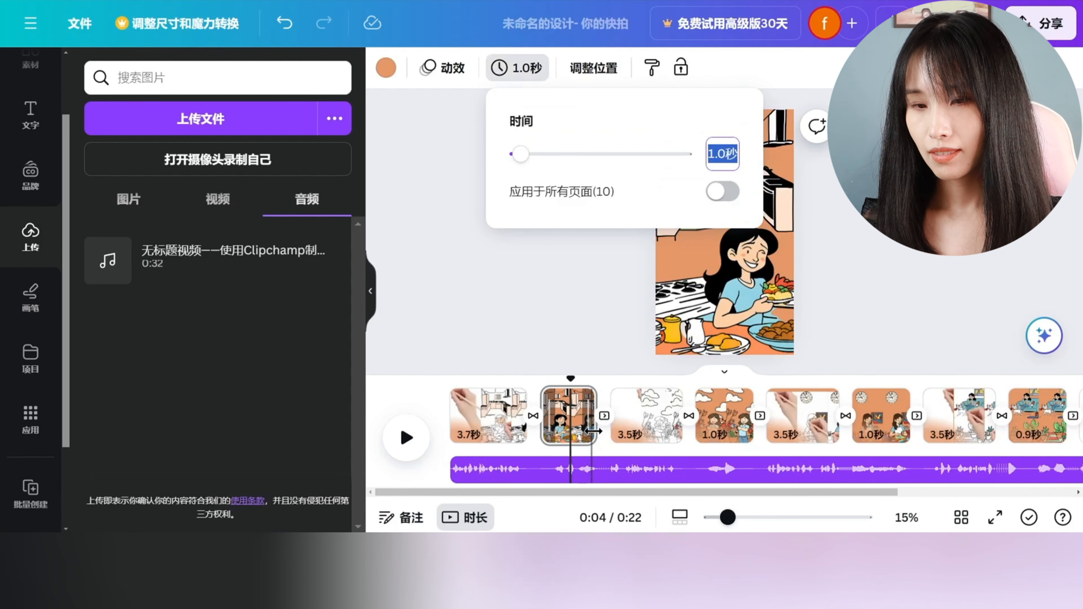
pyautogui.moveTo(596, 431); pyautogui.dragTo(652, 431)
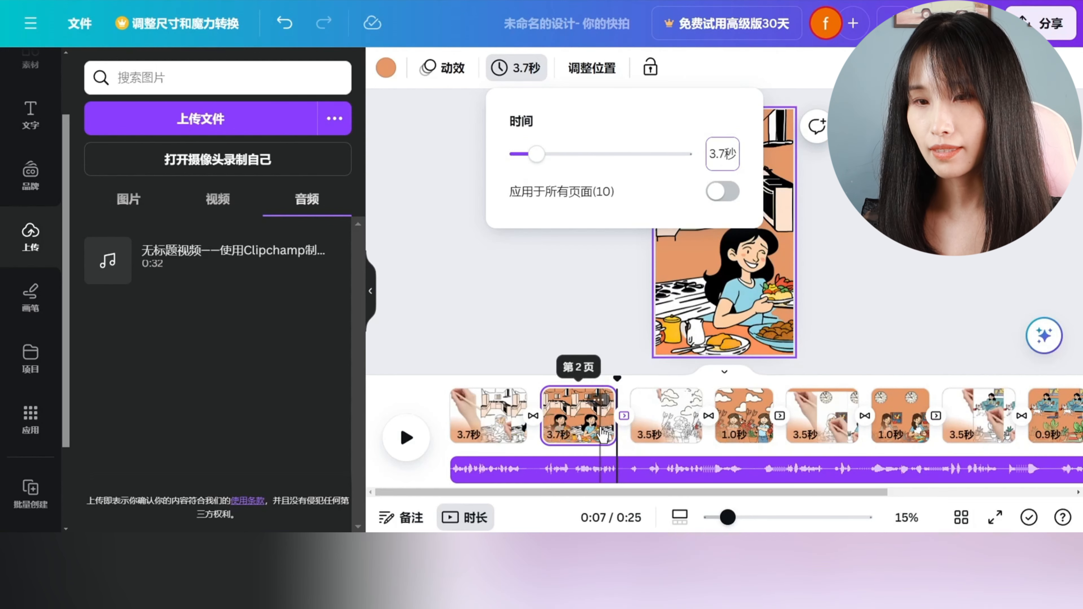
pyautogui.click(731, 162)
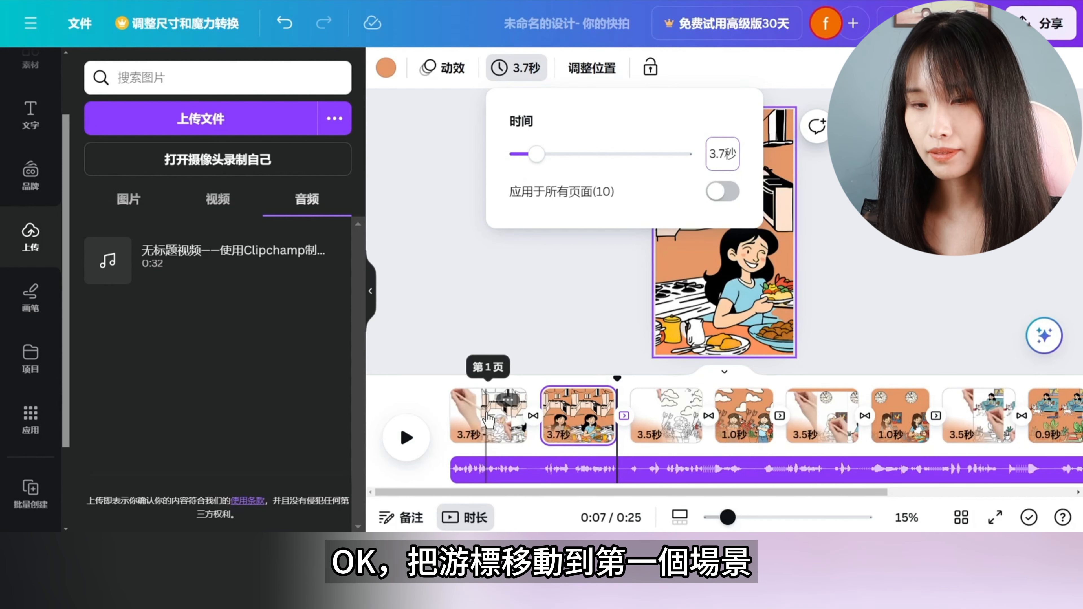
# Extend page 1, the kitchen drawing clip, to 4.0 seconds and play the story from the beginning.
pyautogui.click(489, 420)
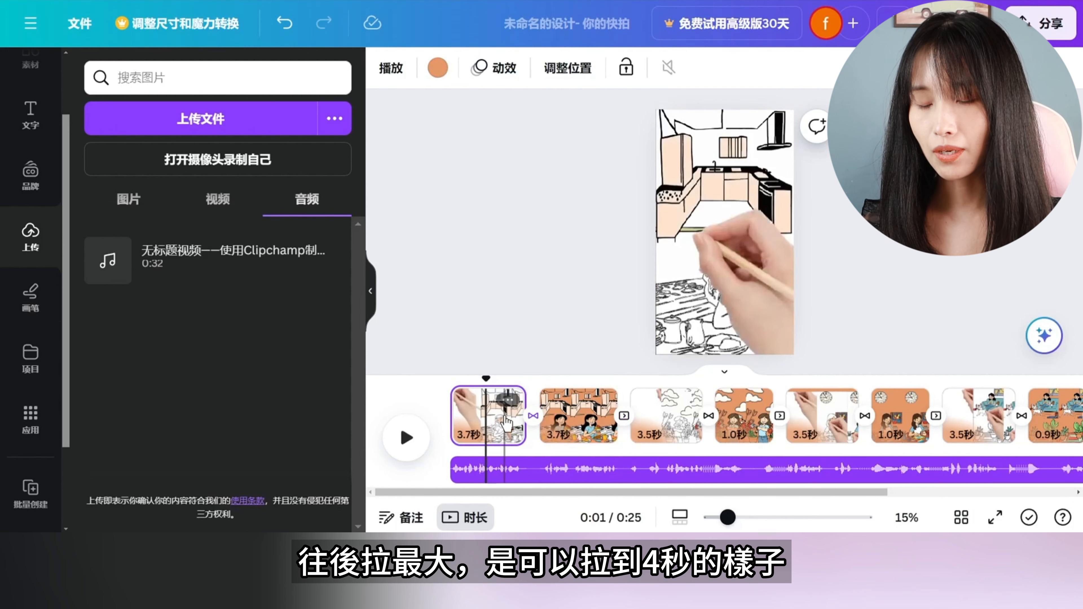
pyautogui.moveTo(520, 418); pyautogui.dragTo(535, 418)
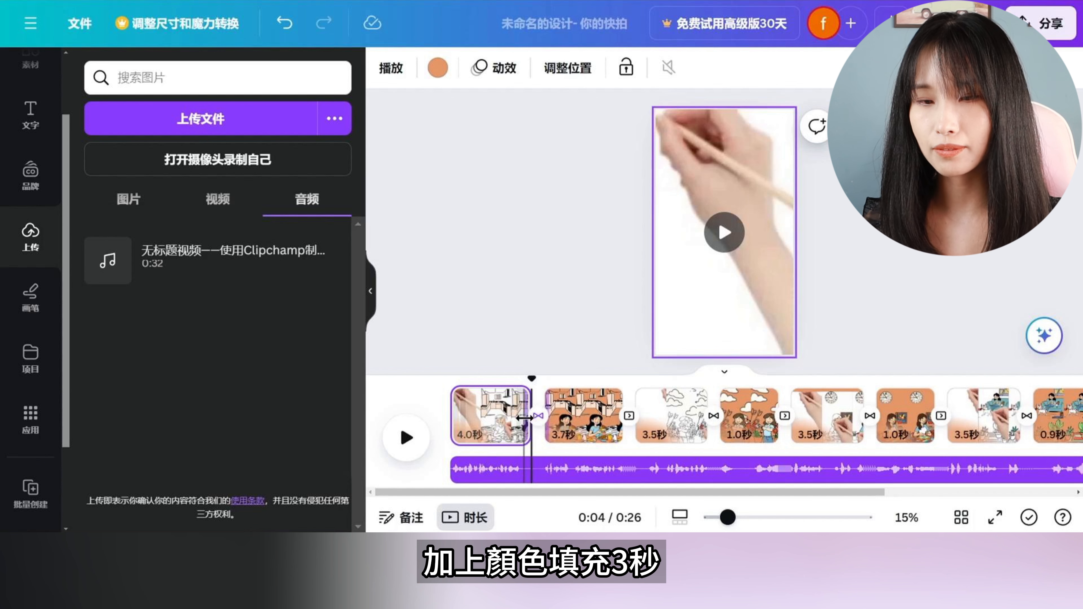
pyautogui.click(454, 382)
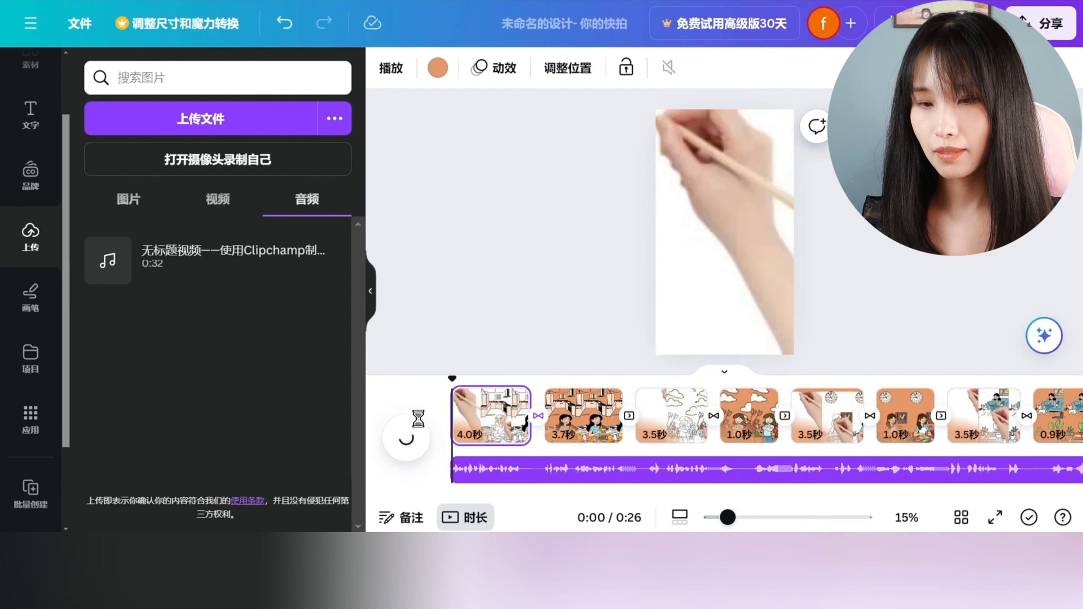
pyautogui.click(409, 440)
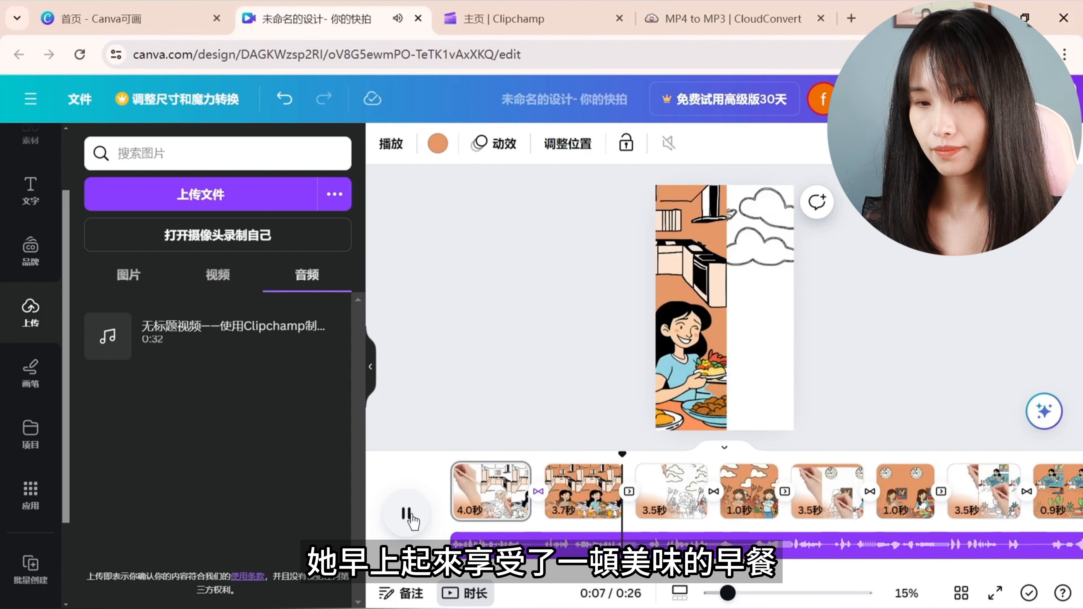
pyautogui.click(408, 515)
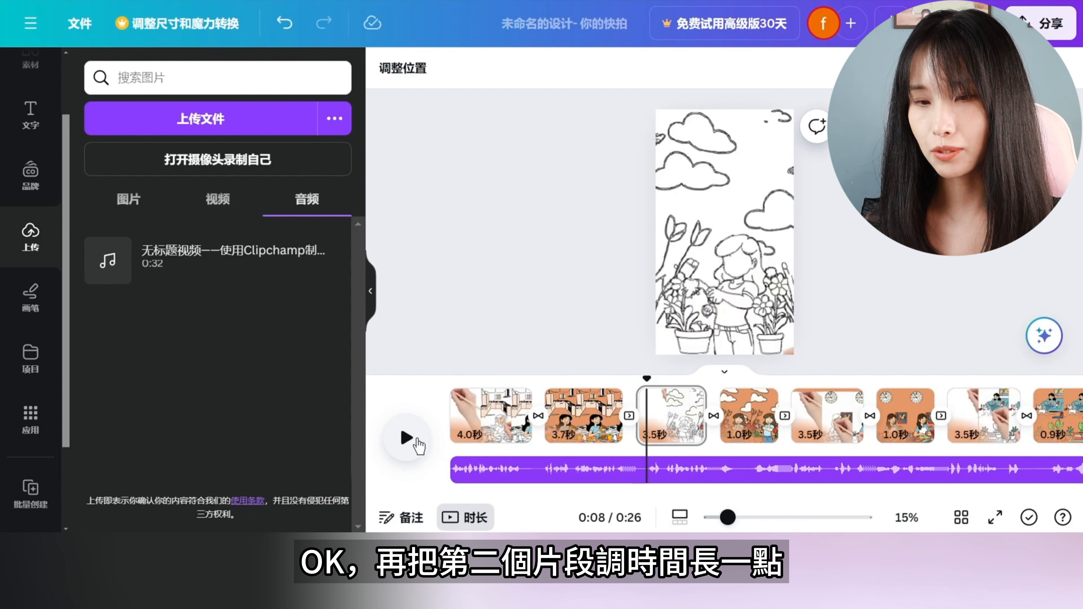
# Set the duration of page 2, the coloured kitchen scene, to 4.0 seconds and play the story against the narration.
pyautogui.click(582, 435)
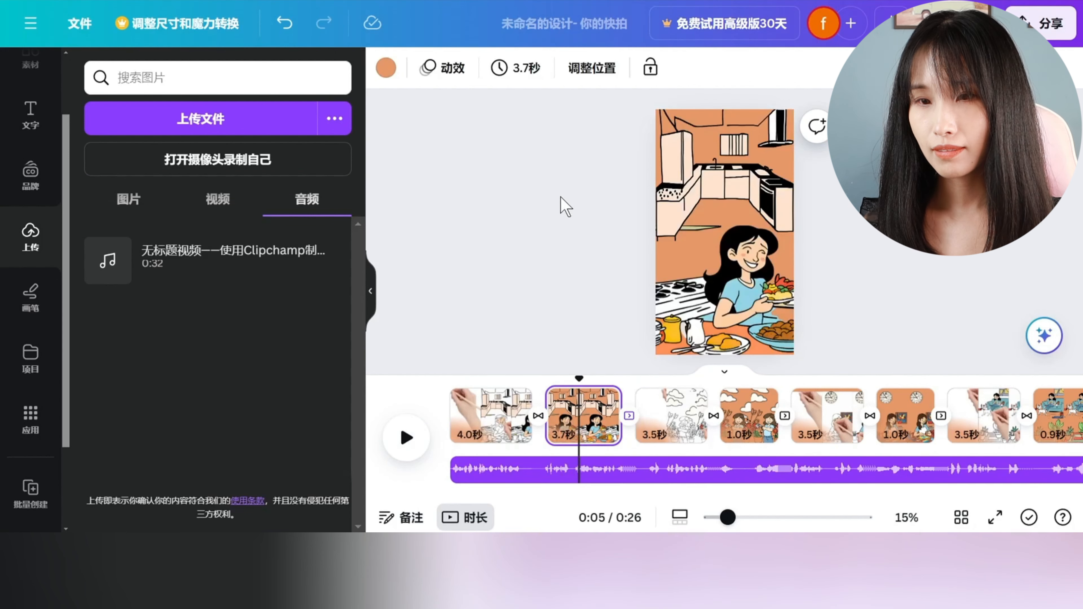
pyautogui.click(523, 70)
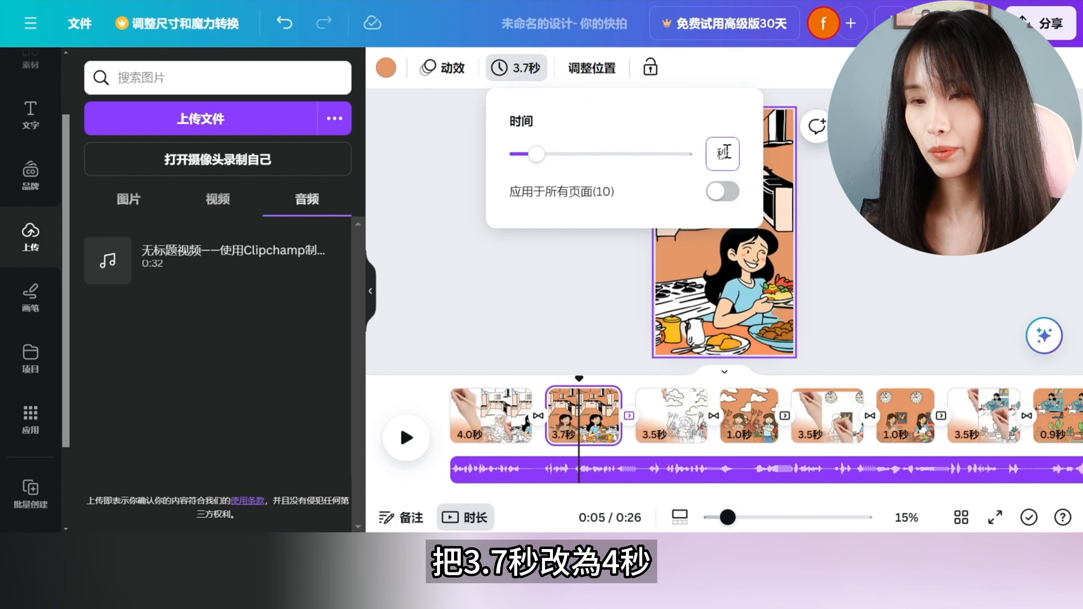
pyautogui.write('4')
pyautogui.click(753, 158)
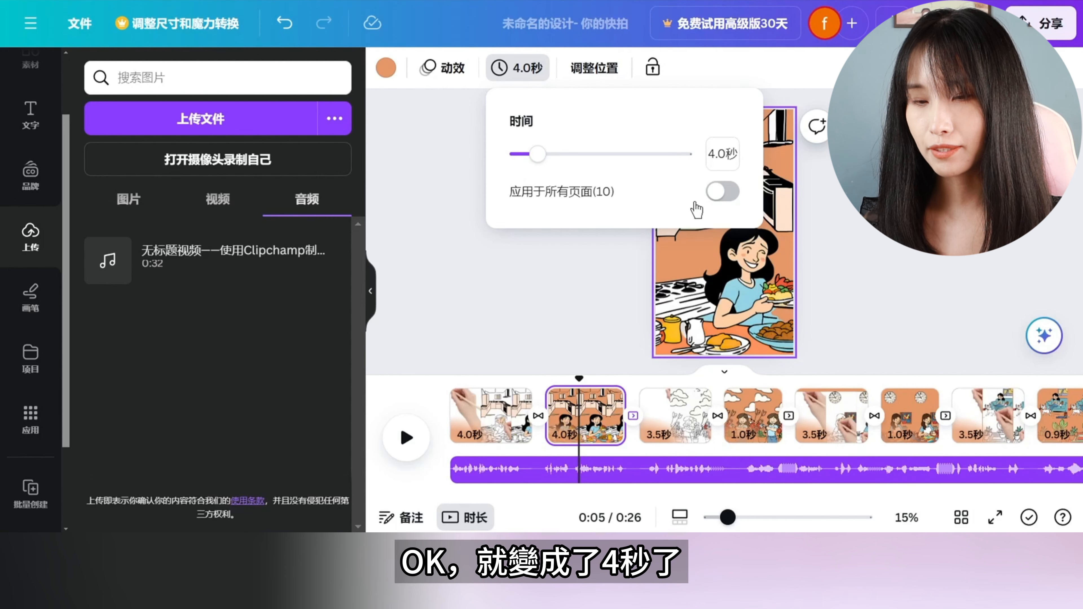
pyautogui.click(608, 303)
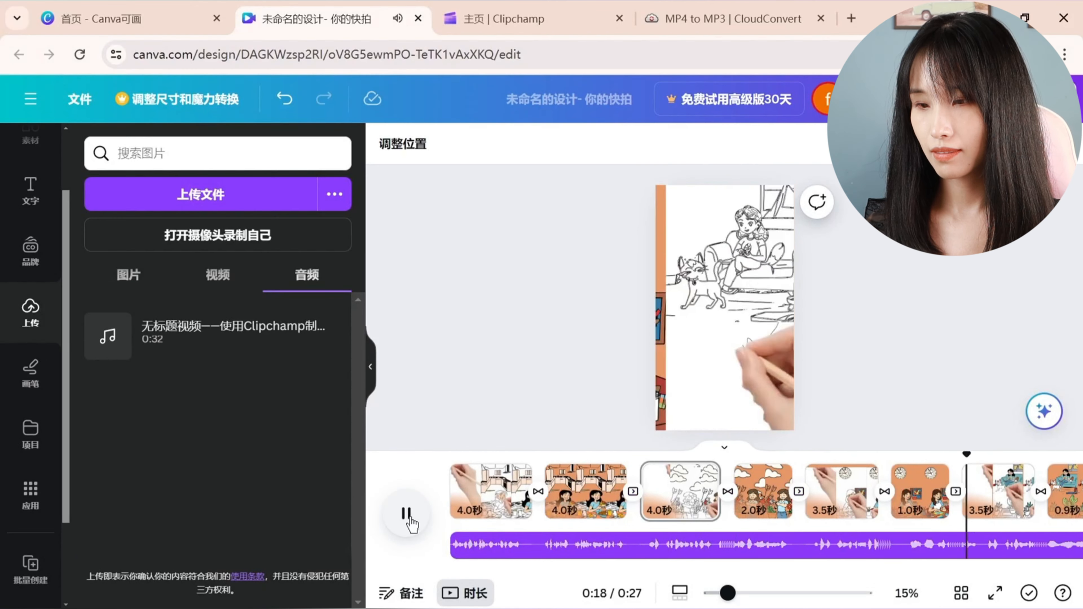
pyautogui.click(407, 514)
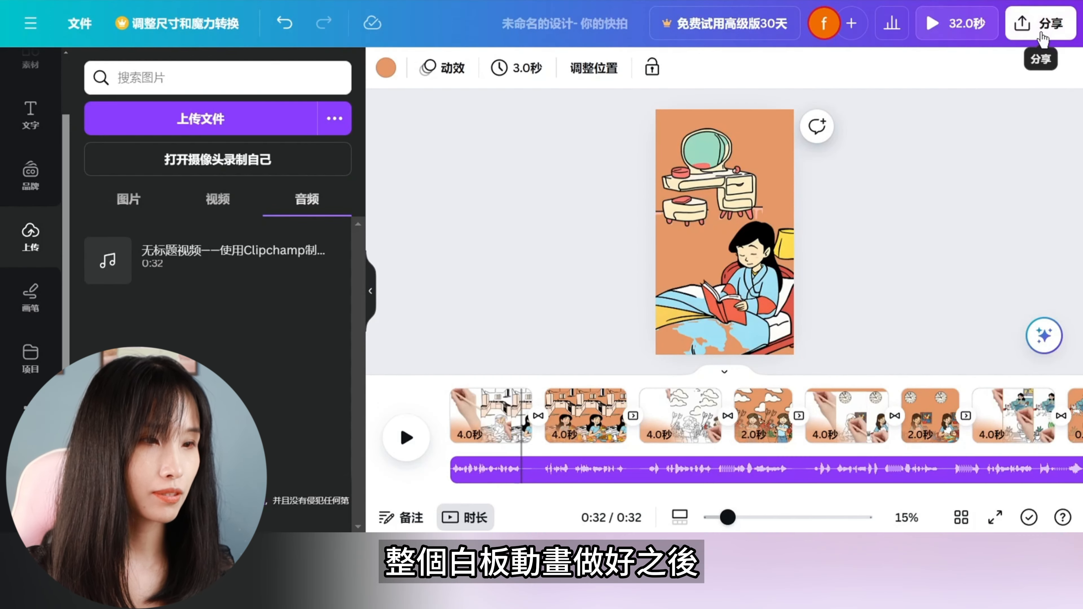
# Download all 10 pages of the finished design as an MP4 video at 1080p.
pyautogui.click(1043, 34)
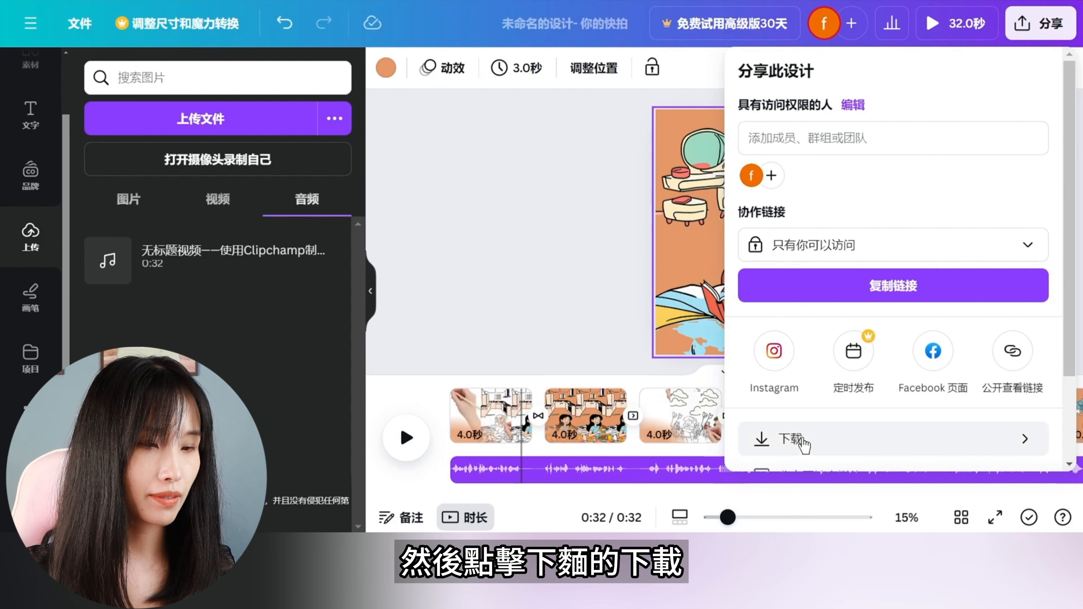
pyautogui.click(834, 445)
pyautogui.click(944, 144)
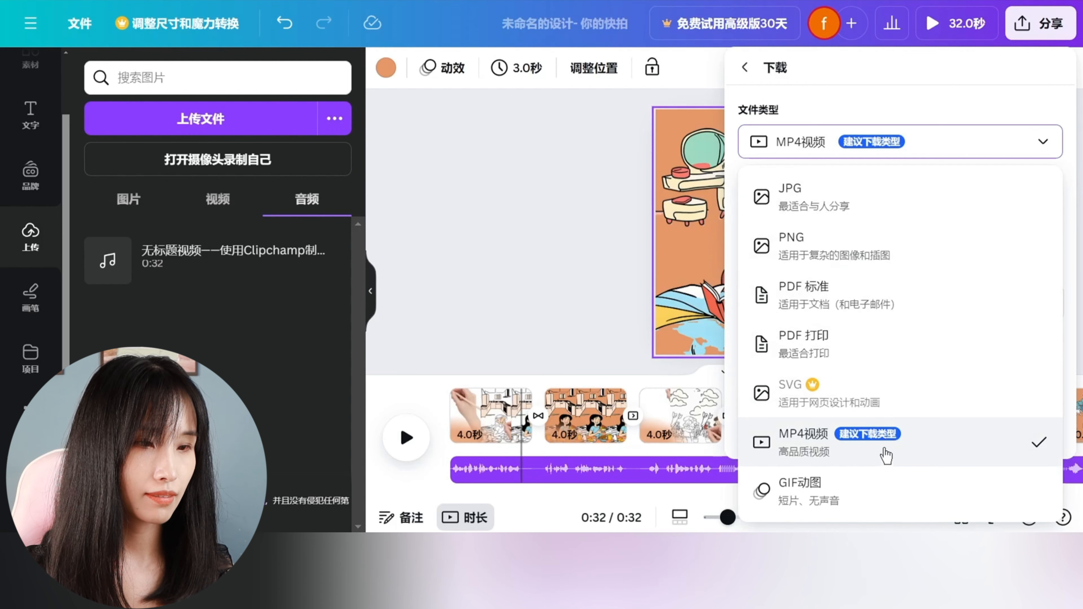
pyautogui.click(839, 453)
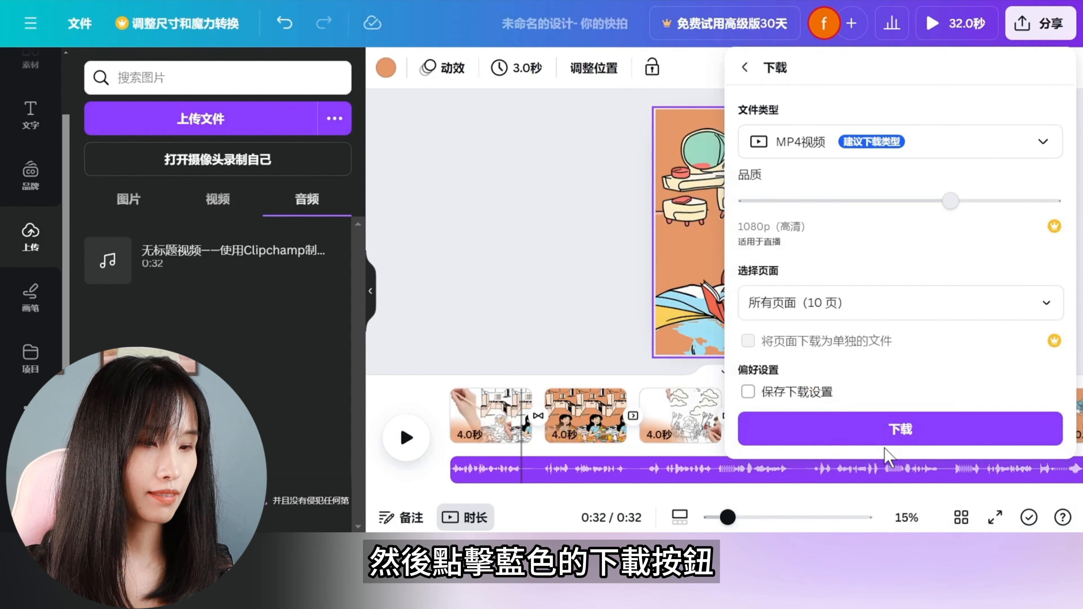
pyautogui.click(904, 439)
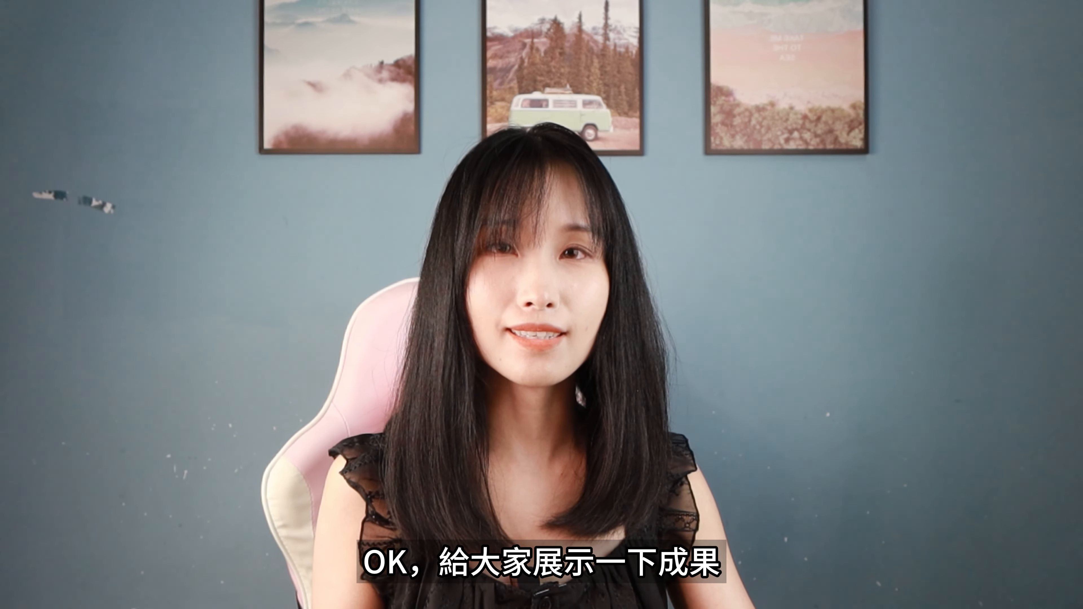